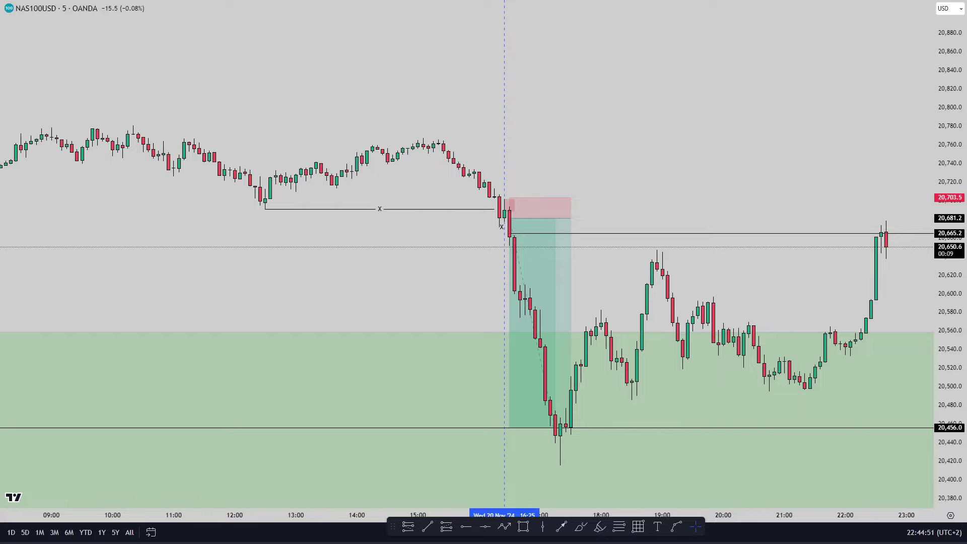
# Switch the NAS100USD chart to the 1-minute timeframe and bring the 20 November short position into view.
pyautogui.scroll(4, 703, 158)
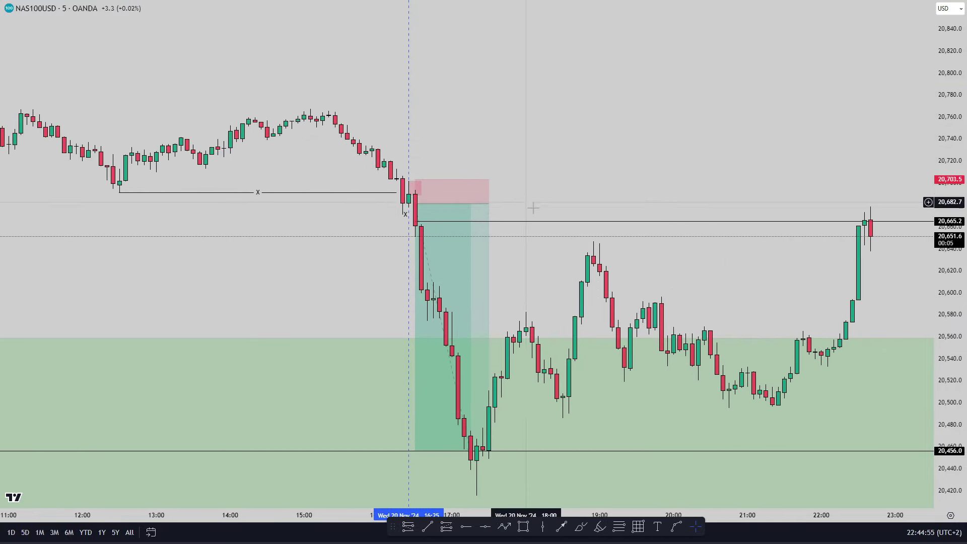
pyautogui.moveTo(538, 139); pyautogui.dragTo(622, 135)
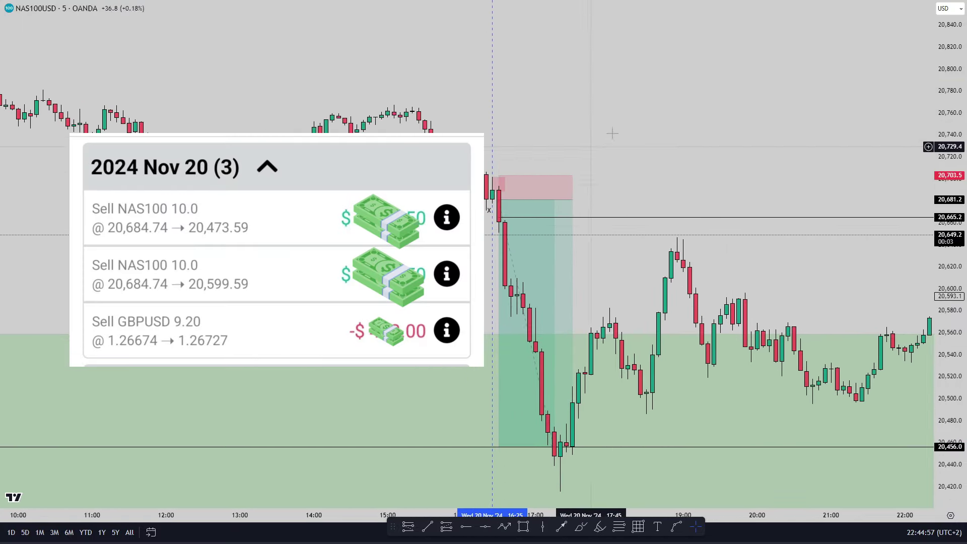
pyautogui.press('1')
pyautogui.press('Return')
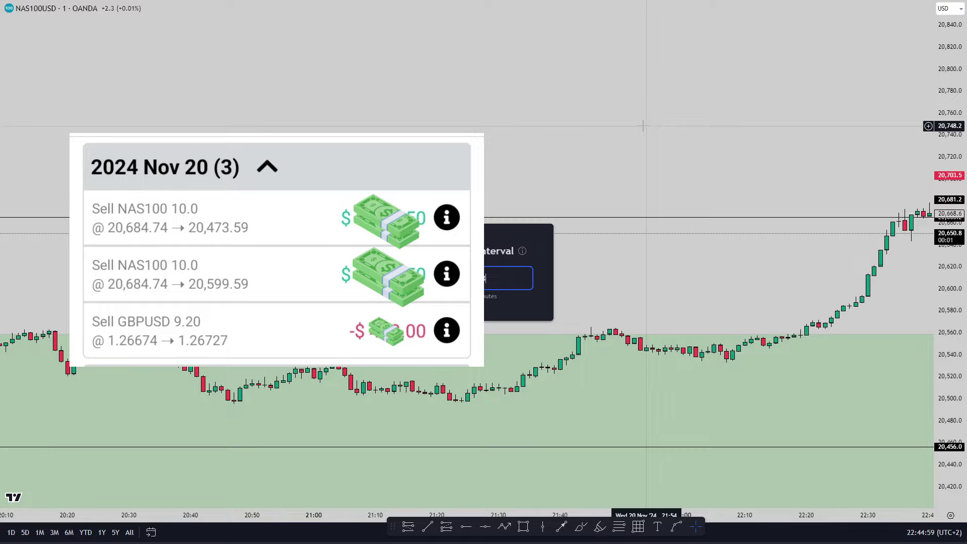
pyautogui.scroll(-10, 421, 189)
pyautogui.moveTo(443, 188); pyautogui.dragTo(893, 194)
pyautogui.scroll(5, 656, 194)
pyautogui.moveTo(656, 195); pyautogui.dragTo(762, 186)
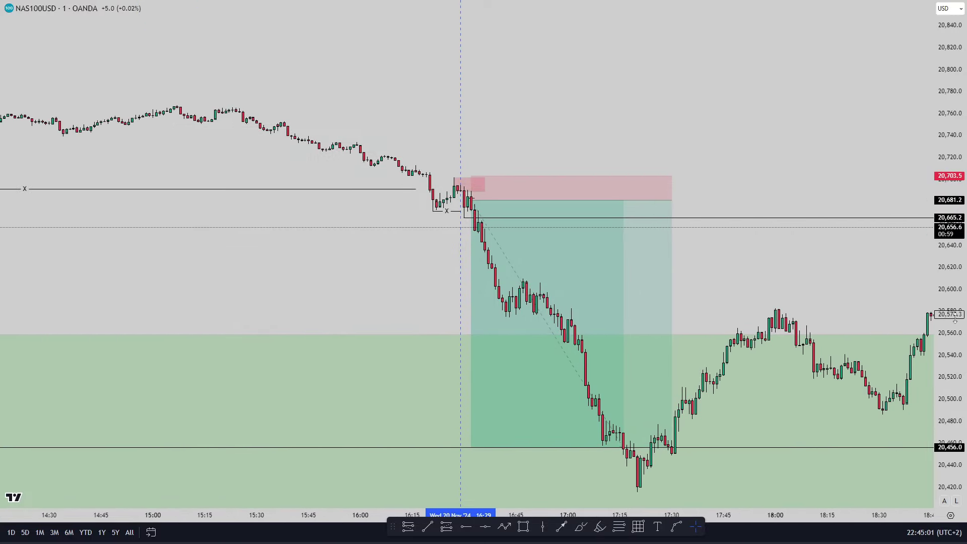
# Examine the 1-minute price action from the short position's entry down to the 20,456.0 target line and beyond.
pyautogui.moveTo(956, 318); pyautogui.dragTo(955, 224)
pyautogui.moveTo(846, 266); pyautogui.dragTo(848, 222)
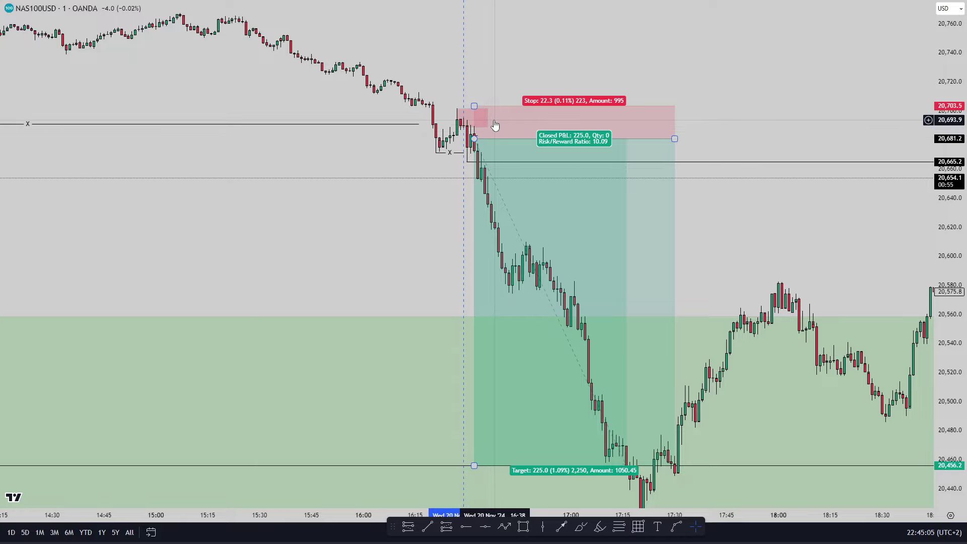
pyautogui.moveTo(948, 188); pyautogui.dragTo(933, 155)
pyautogui.moveTo(827, 155); pyautogui.dragTo(731, 106)
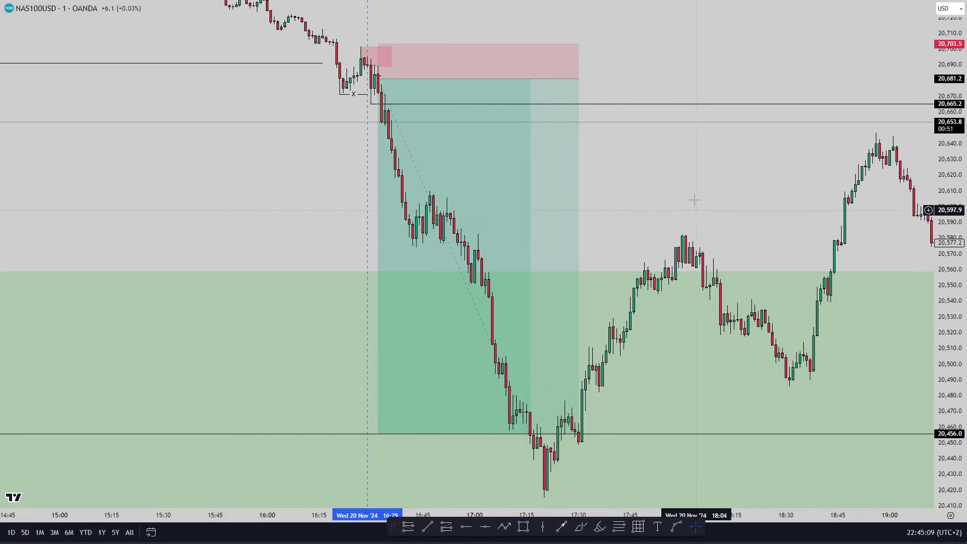
pyautogui.moveTo(695, 212); pyautogui.dragTo(697, 171)
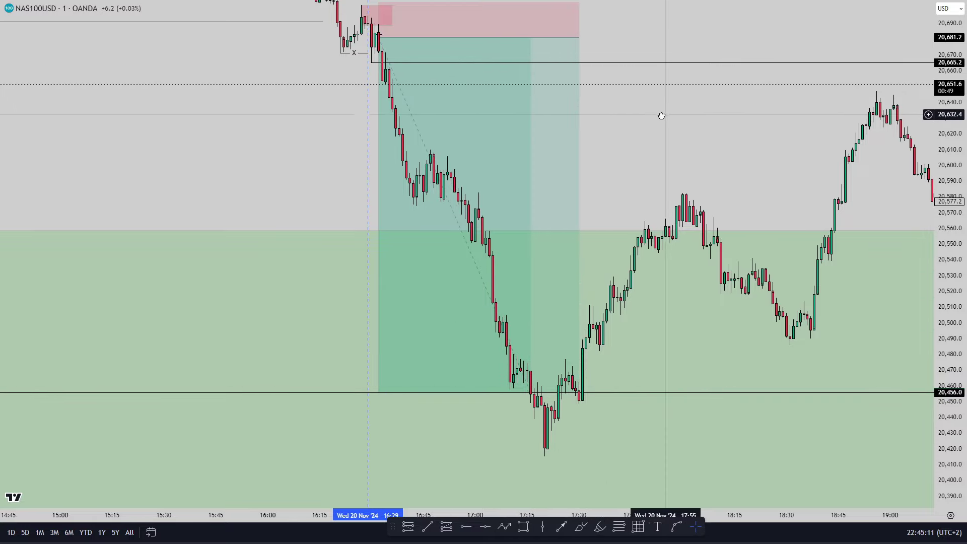
pyautogui.moveTo(667, 114); pyautogui.dragTo(405, 130)
pyautogui.scroll(-5, 554, 212)
pyautogui.moveTo(641, 178); pyautogui.dragTo(639, 261)
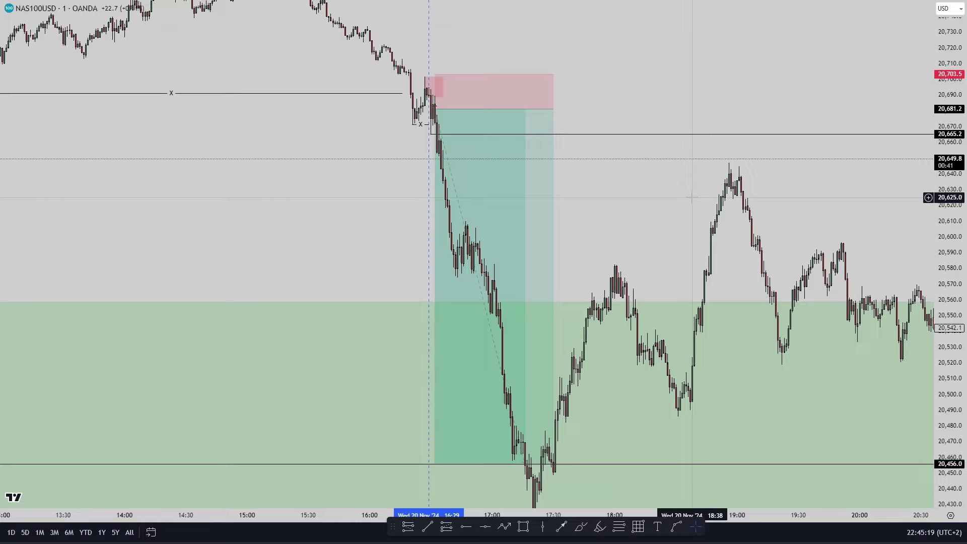
# Switch to the 4-hour timeframe and reset the chart view to examine the structure around the green demand zone.
pyautogui.write('4h')
pyautogui.press('Return')
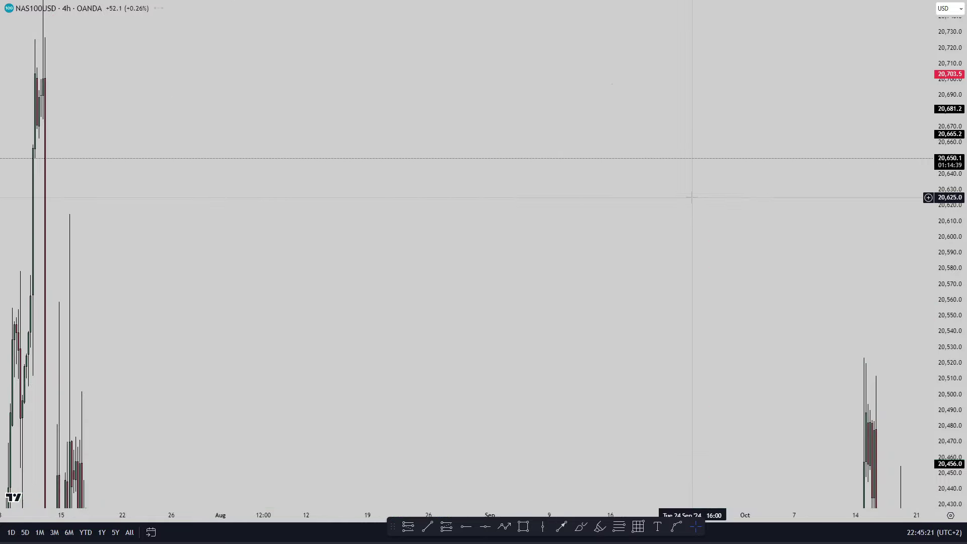
pyautogui.rightClick(619, 83)
pyautogui.click(641, 94)
pyautogui.scroll(3, 549, 305)
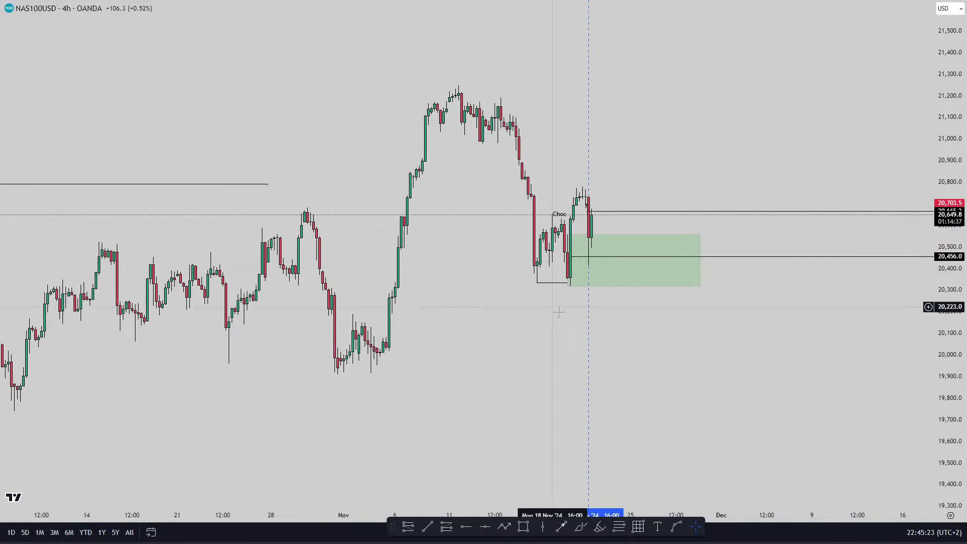
pyautogui.scroll(-3, 657, 497)
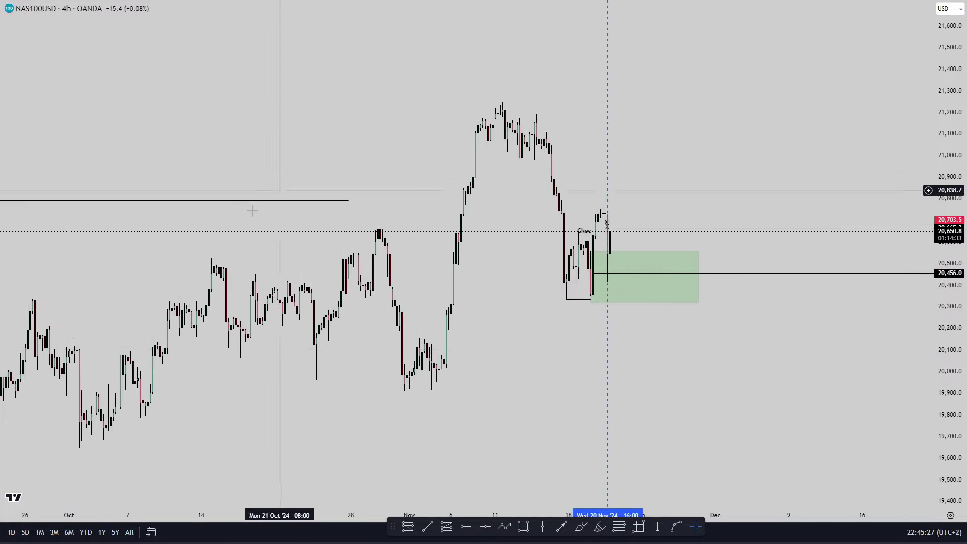
# Switch to the daily timeframe and examine the trend from the July high to the November pullback.
pyautogui.write('1D')
pyautogui.press('Return')
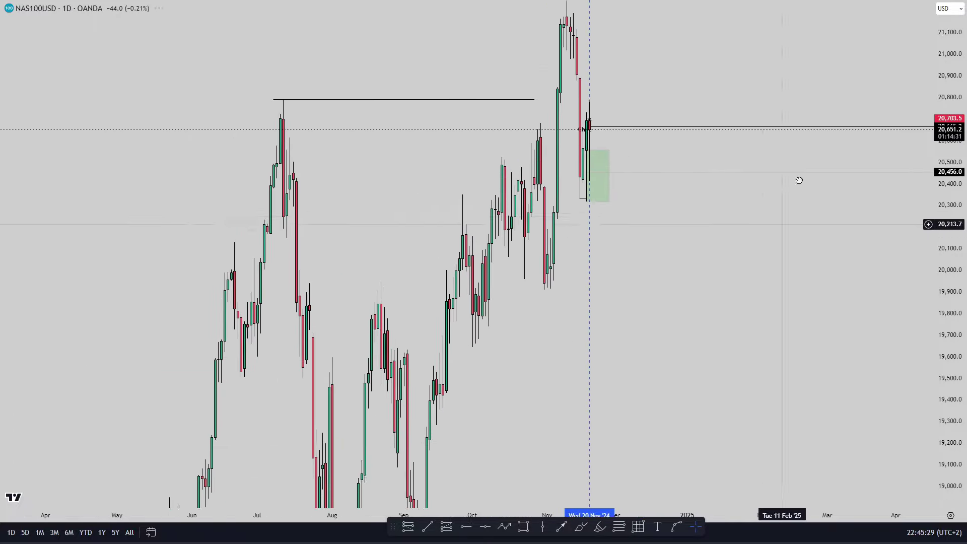
pyautogui.moveTo(940, 322); pyautogui.dragTo(942, 434)
pyautogui.moveTo(675, 228); pyautogui.dragTo(730, 255)
pyautogui.moveTo(949, 367); pyautogui.dragTo(949, 154)
pyautogui.scroll(5, 751, 192)
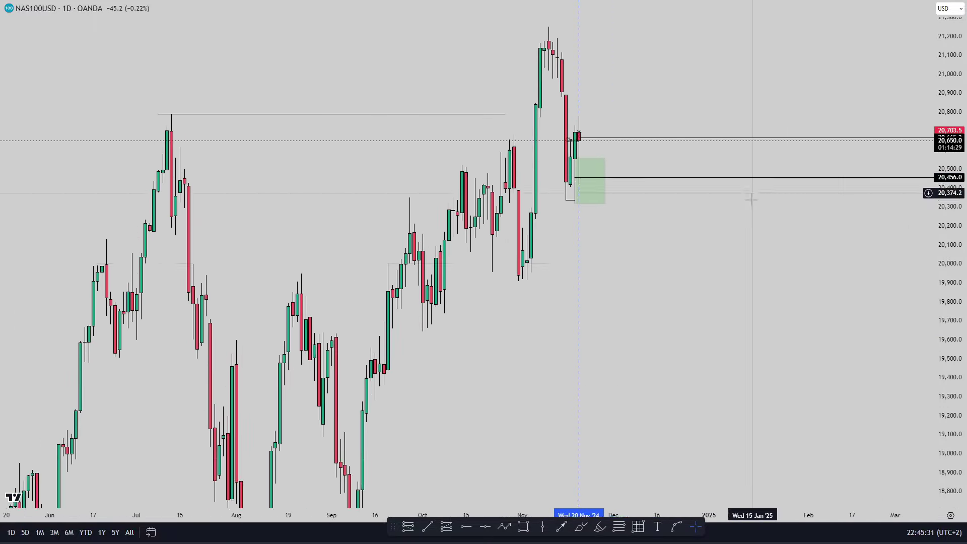
pyautogui.moveTo(657, 280); pyautogui.dragTo(724, 331)
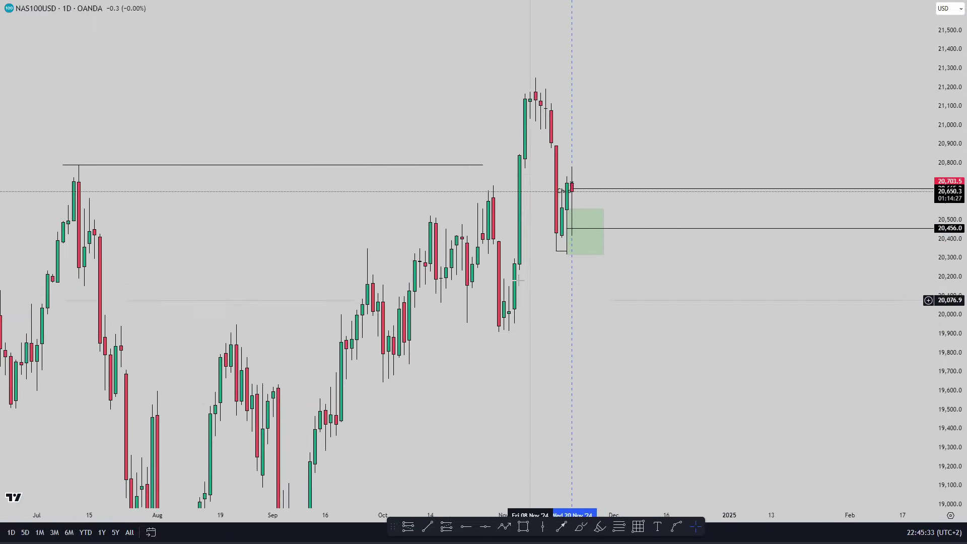
# Return to the 4-hour timeframe and draw a Fibonacci retracement from the early-November swing low up to the November high.
pyautogui.write('4h')
pyautogui.press('Return')
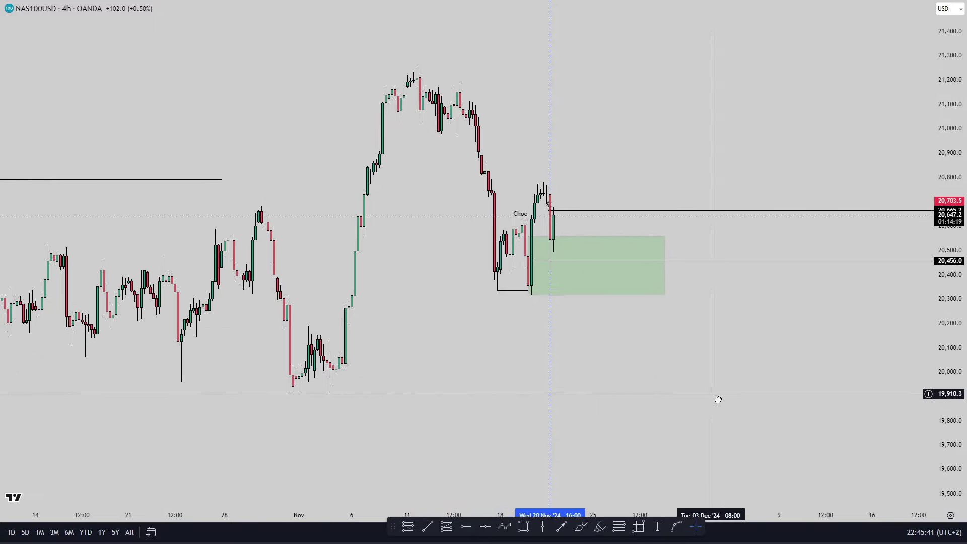
pyautogui.click(286, 428)
pyautogui.click(616, 93)
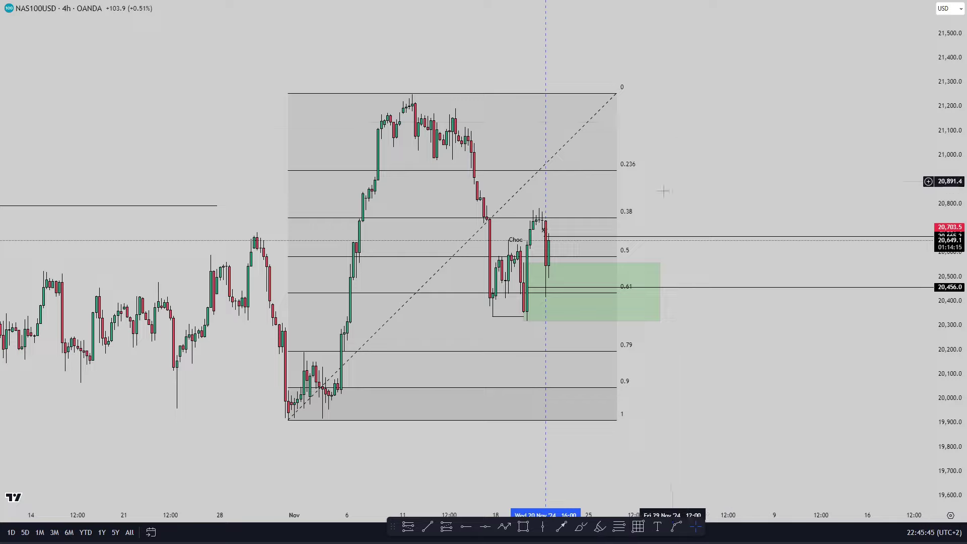
# Try to mark the area from the 0.61 level to just below the 0.79 level with a rectangle.
pyautogui.hotkey('alt', 'shift', 'r')
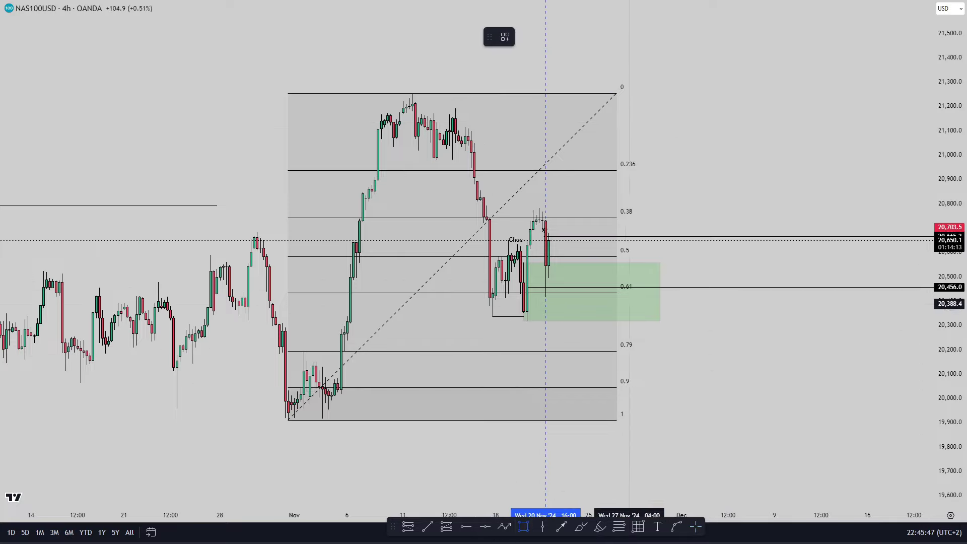
pyautogui.click(282, 292)
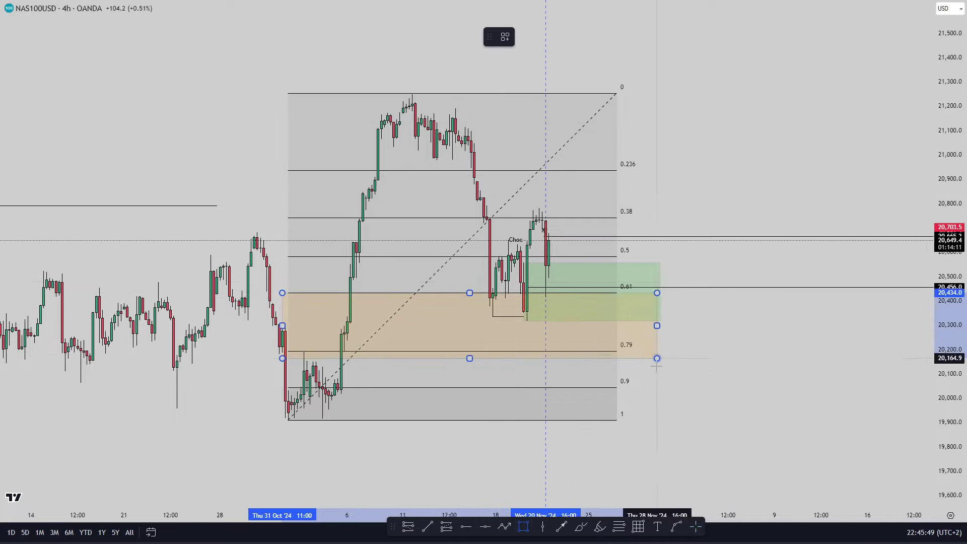
pyautogui.press('Escape')
# Delete the Fibonacci retracement from the chart.
pyautogui.click(523, 317)
pyautogui.click(619, 337)
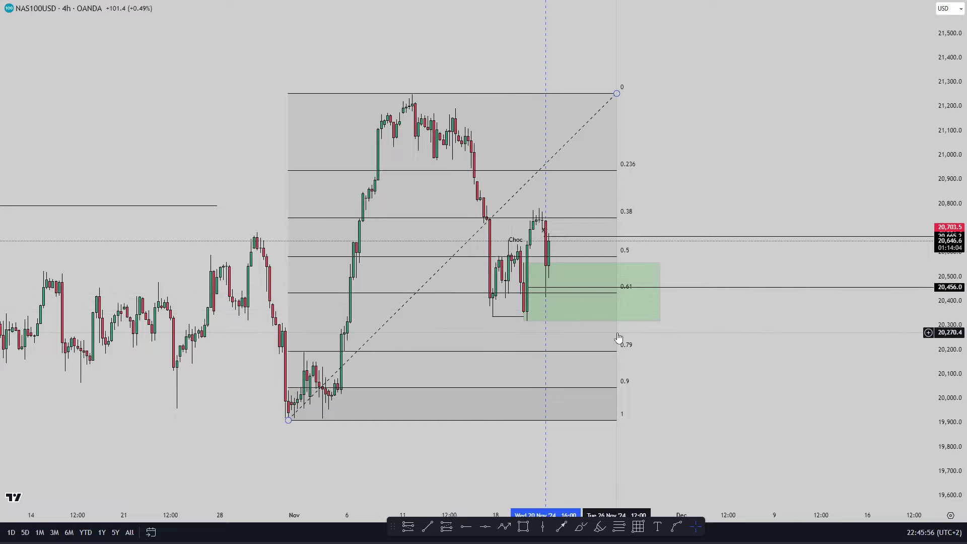
pyautogui.press('Delete')
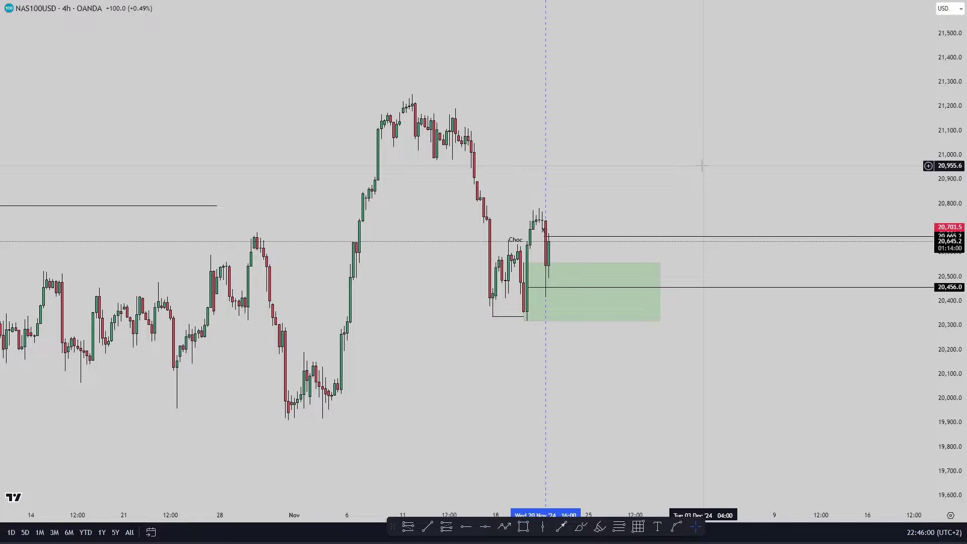
# Label the line under the 15–19 November lows with an X by applying a saved drawing template.
pyautogui.scroll(5, 703, 167)
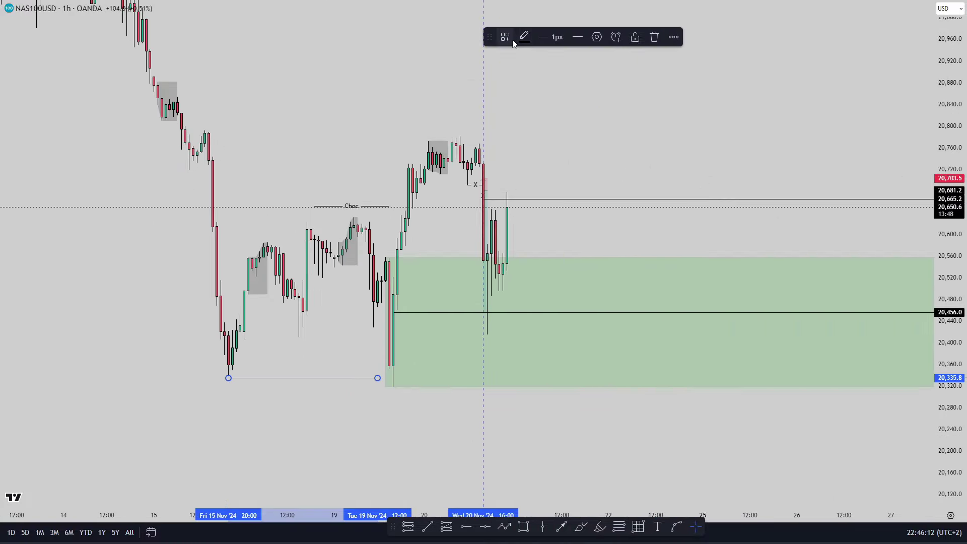
pyautogui.click(508, 39)
pyautogui.click(523, 134)
pyautogui.click(567, 138)
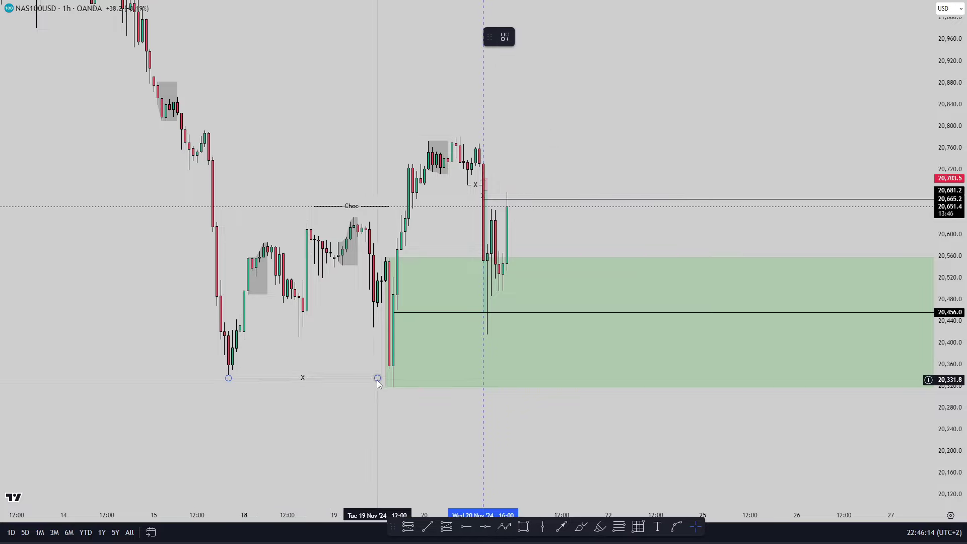
pyautogui.moveTo(404, 410); pyautogui.dragTo(403, 417)
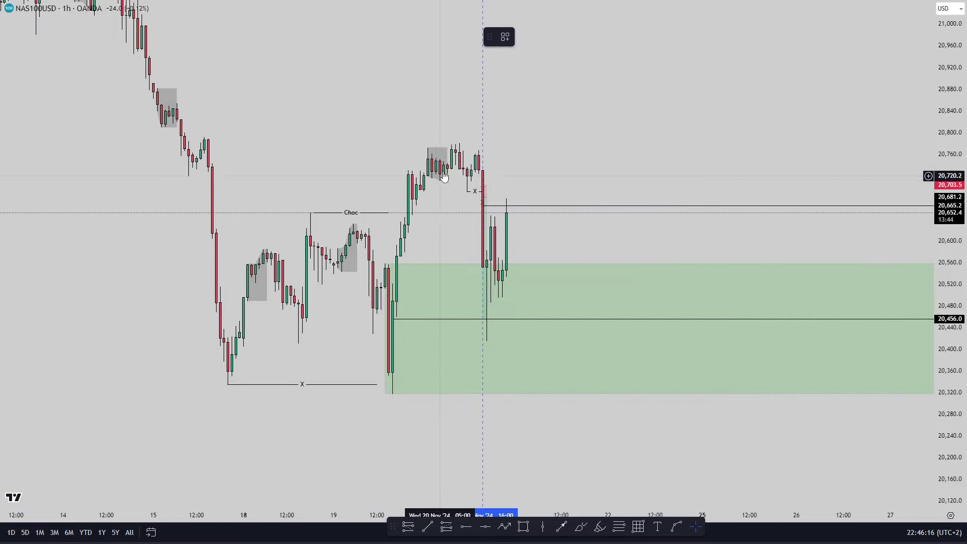
# Examine the Choc level and the swing structure around the green zone on the 1-hour chart.
pyautogui.click(364, 215)
pyautogui.click(655, 152)
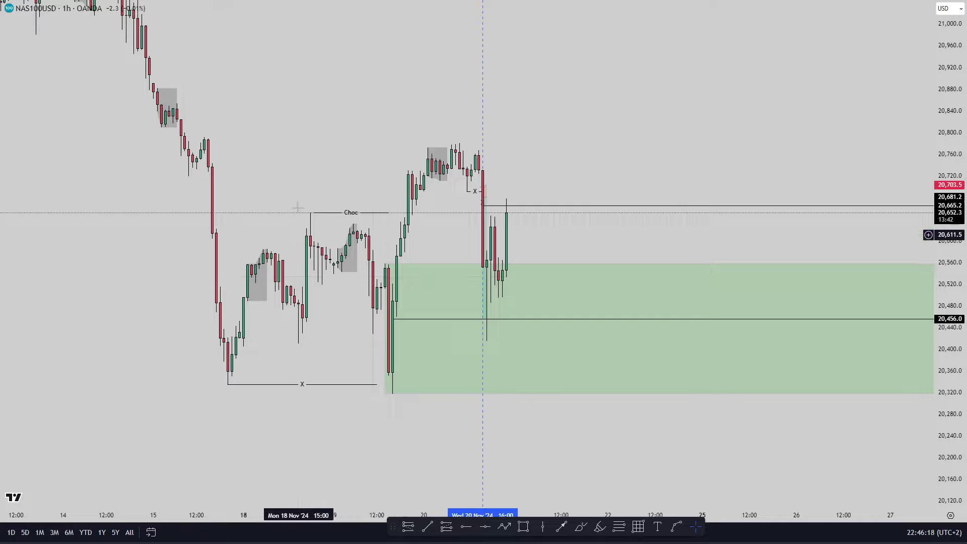
pyautogui.moveTo(605, 141); pyautogui.dragTo(627, 186)
pyautogui.moveTo(947, 282); pyautogui.dragTo(948, 250)
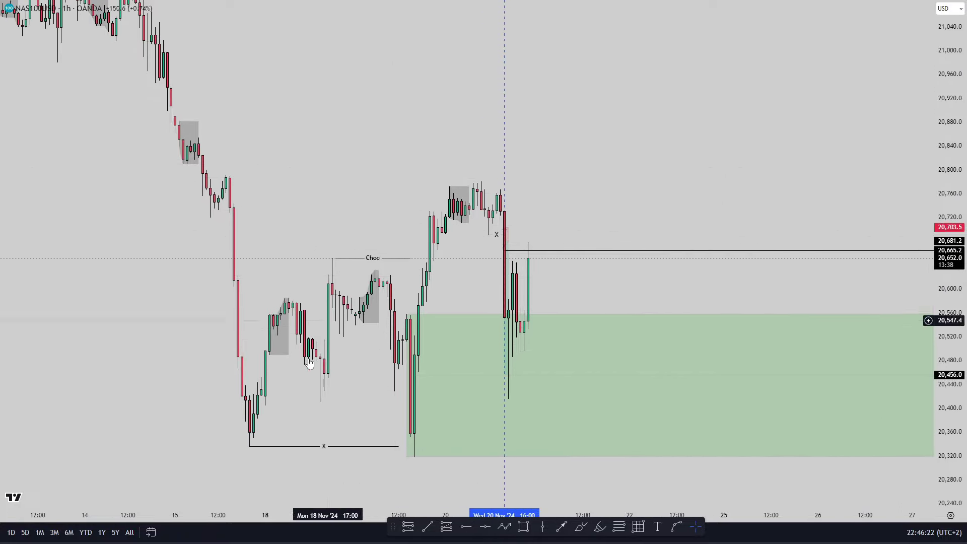
pyautogui.moveTo(536, 90); pyautogui.dragTo(514, 87)
pyautogui.scroll(2, 567, 139)
pyautogui.hotkey('ctrl', 'z')
pyautogui.moveTo(392, 258); pyautogui.dragTo(350, 214)
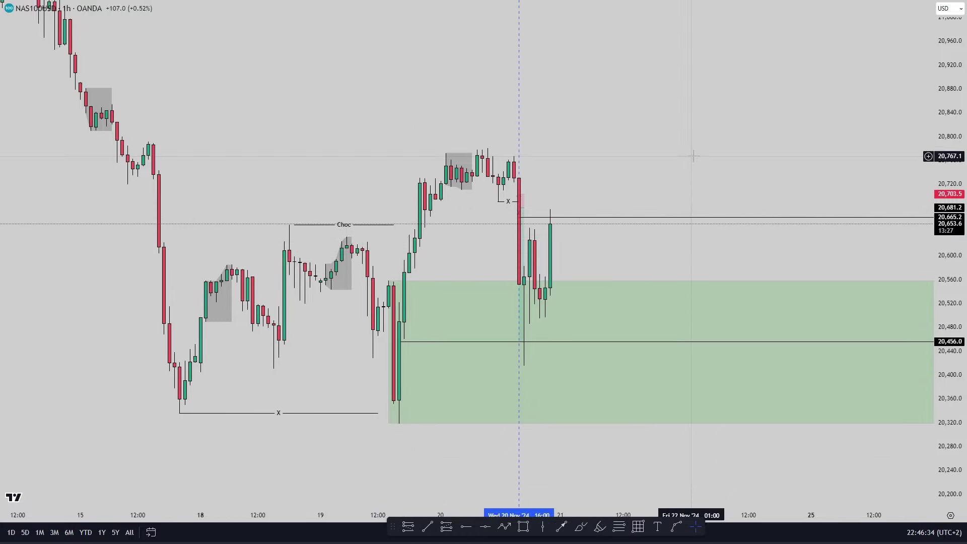
# Exit full screen, start Bar Replay on the 1-hour chart from 20 November, and return to full screen.
pyautogui.press('Escape')
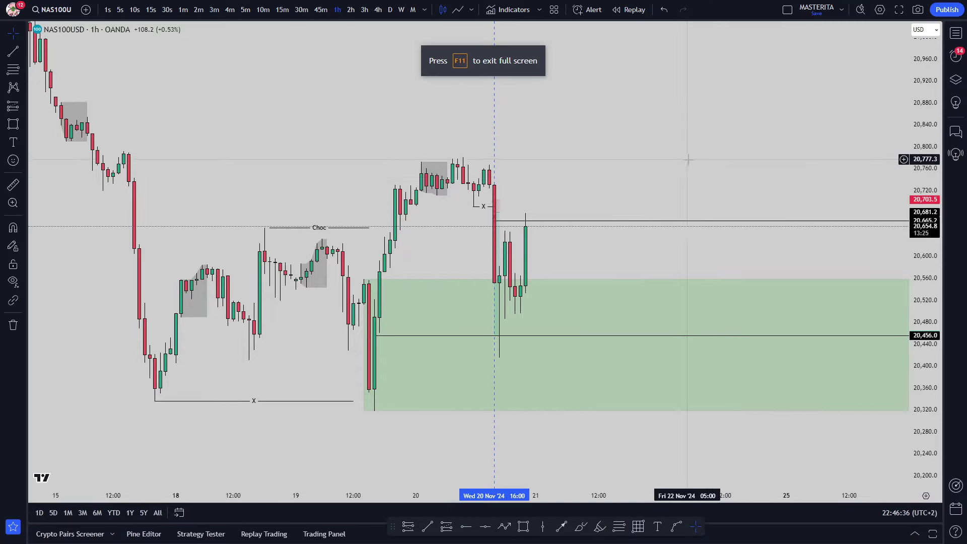
pyautogui.moveTo(689, 159); pyautogui.dragTo(674, 166)
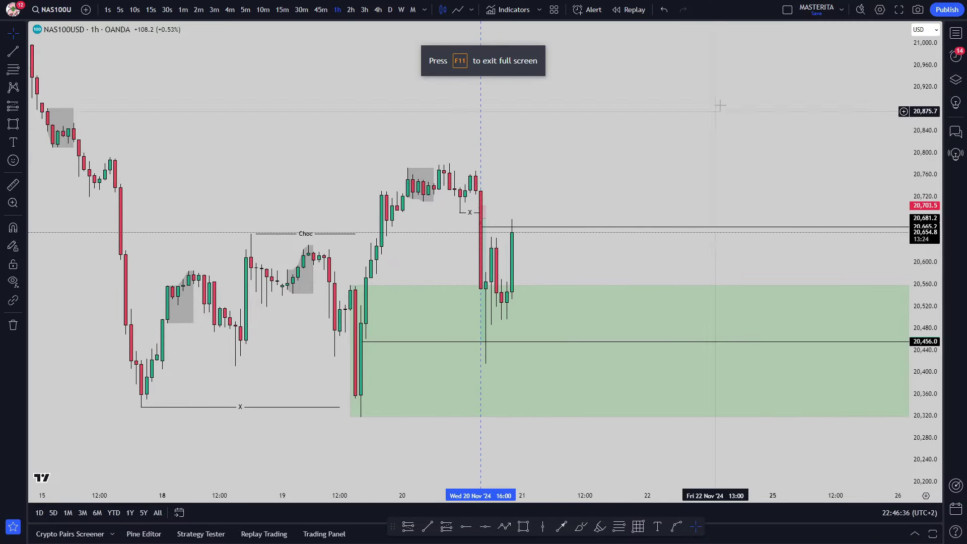
pyautogui.click(636, 9)
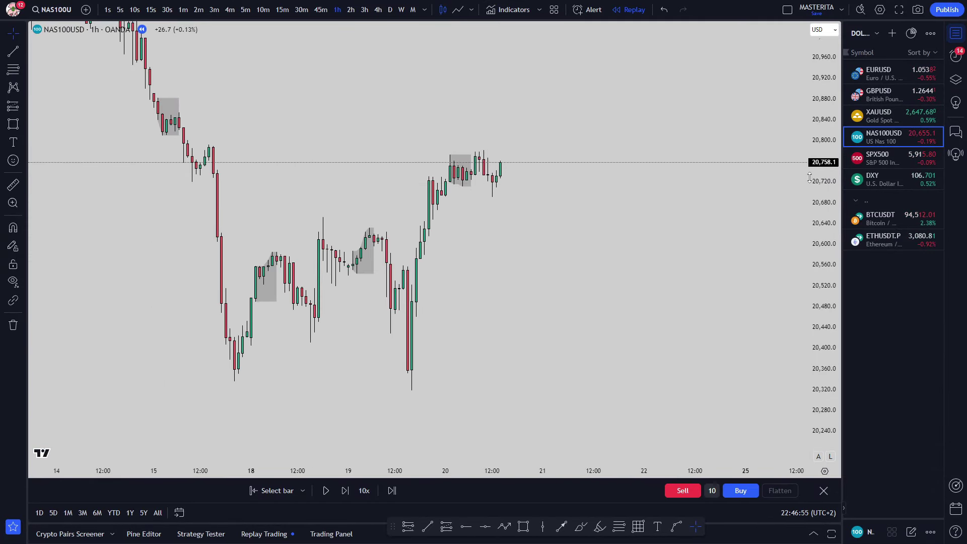
pyautogui.click(899, 9)
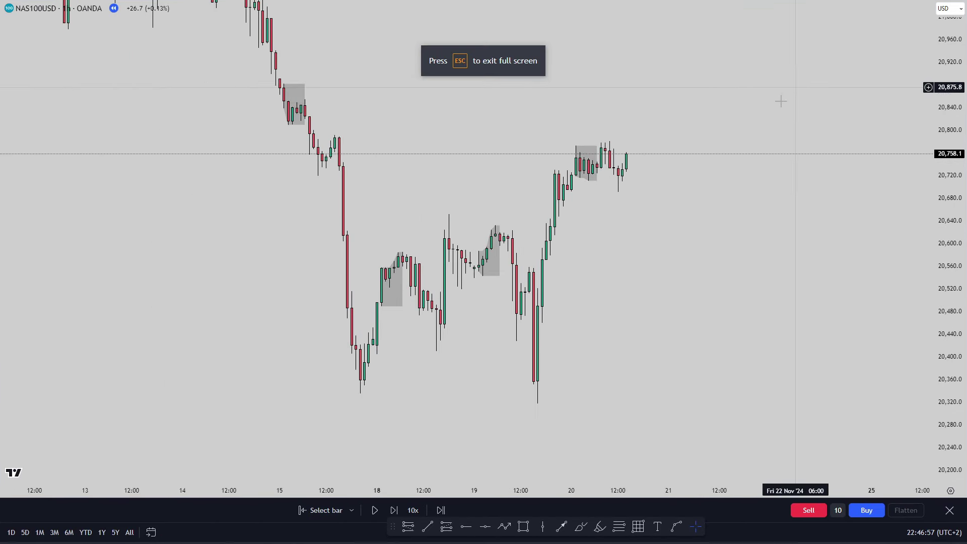
# Switch the replay chart to the 30-minute timeframe and examine the price swings from 18 to 20 November.
pyautogui.moveTo(946, 268); pyautogui.dragTo(943, 187)
pyautogui.moveTo(626, 172); pyautogui.dragTo(509, 186)
pyautogui.moveTo(661, 453); pyautogui.dragTo(626, 412)
pyautogui.scroll(1, 413, 220)
pyautogui.write('30')
pyautogui.press('Return')
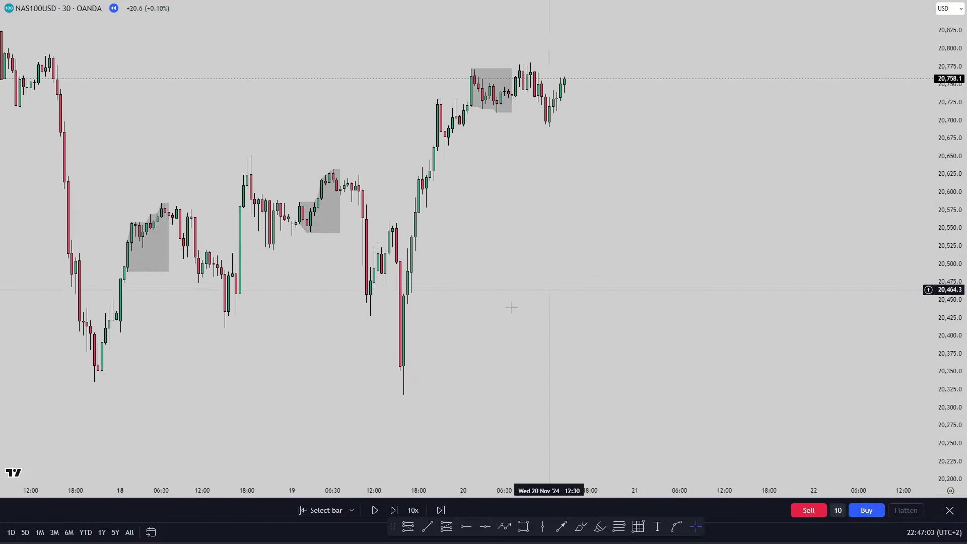
pyautogui.moveTo(545, 310); pyautogui.dragTo(528, 310)
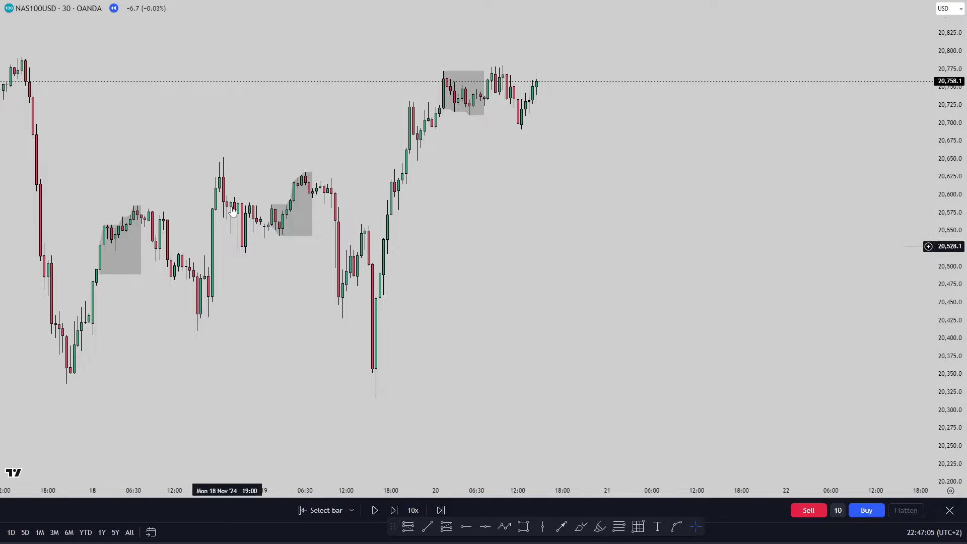
pyautogui.moveTo(634, 300); pyautogui.dragTo(590, 311)
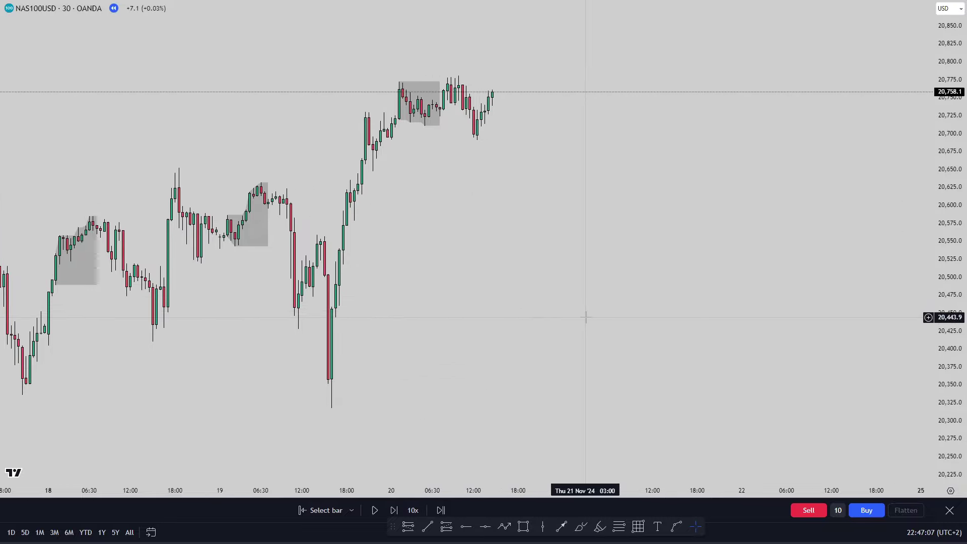
# Switch the replay to the 4-hour chart and draw a horizontal ray at about 20,558.8 starting from the 19 November candle.
pyautogui.write('15')
pyautogui.press('Return')
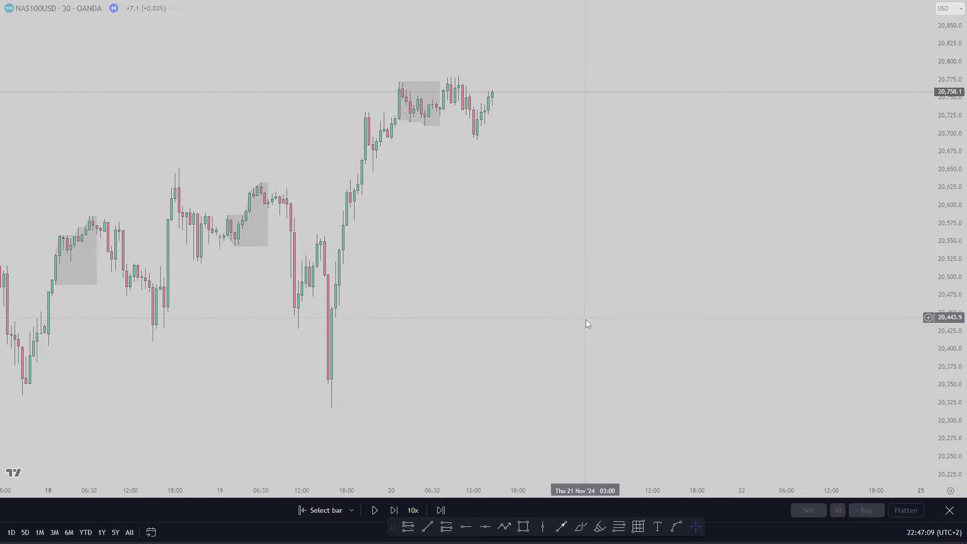
pyautogui.scroll(2, 430, 252)
pyautogui.click(466, 526)
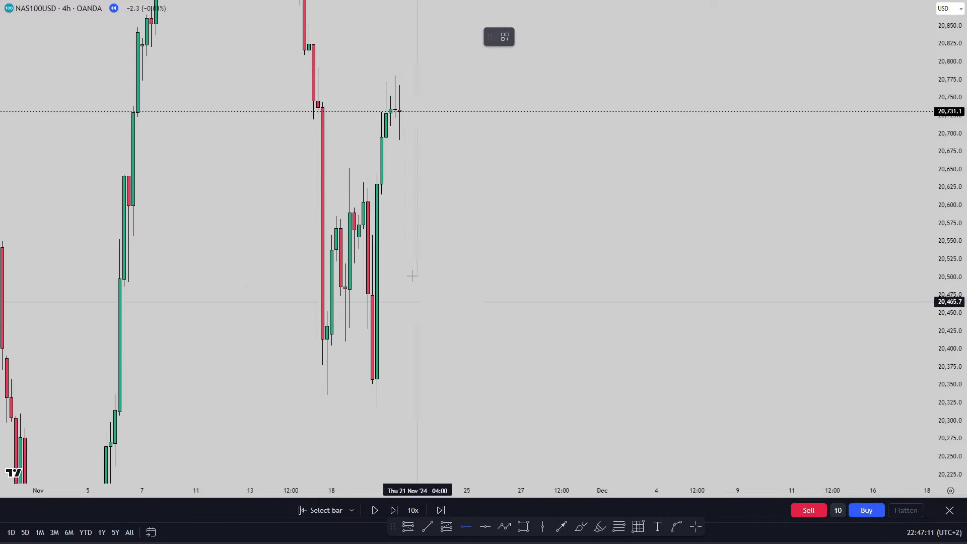
pyautogui.click(374, 236)
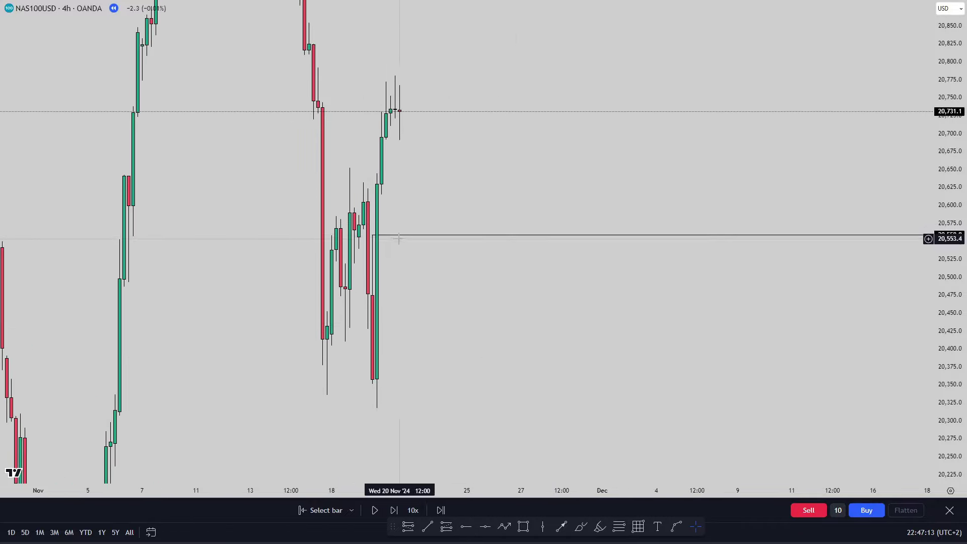
pyautogui.moveTo(419, 221); pyautogui.dragTo(572, 230)
pyautogui.scroll(2, 574, 226)
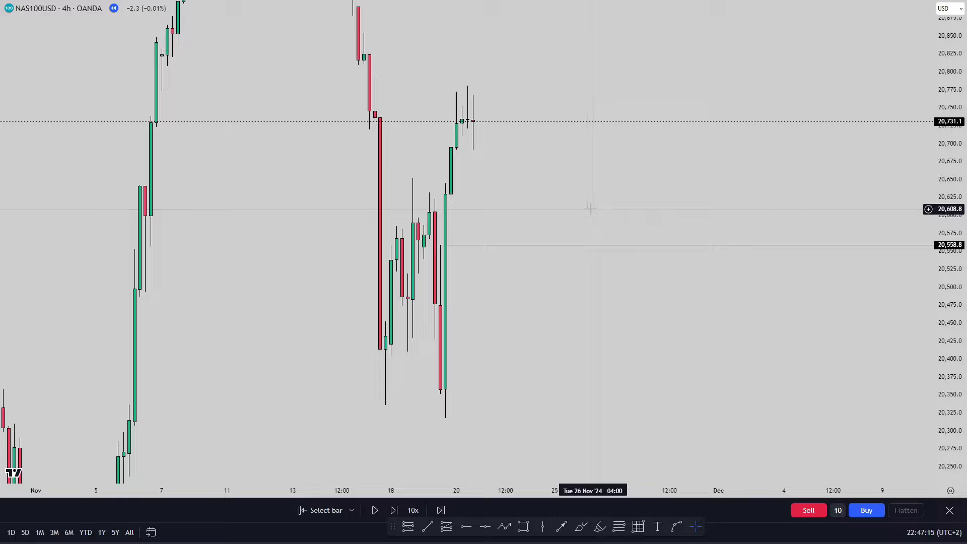
# Return to the 30-minute chart and examine the rise from the 19 November low in relation to the horizontal ray.
pyautogui.write('30')
pyautogui.press('Return')
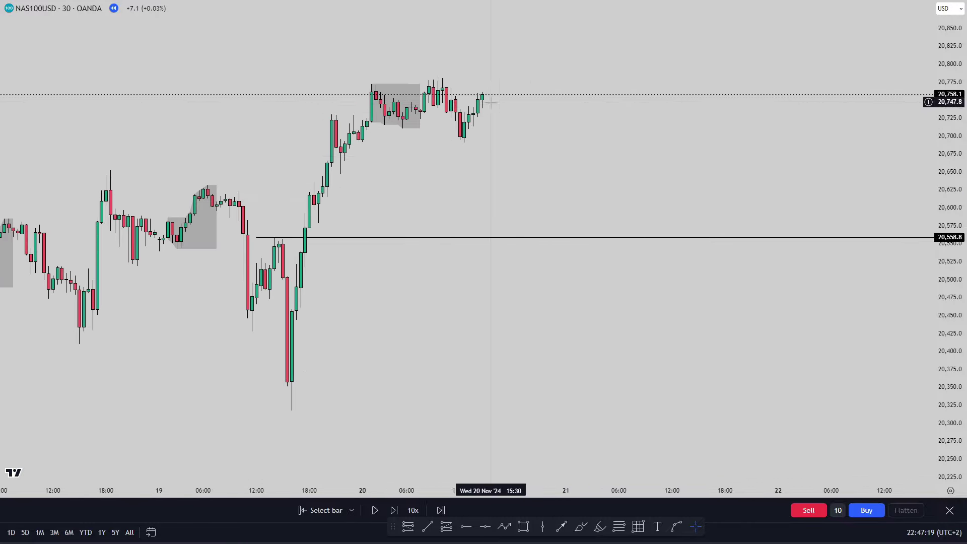
pyautogui.click(580, 526)
pyautogui.moveTo(518, 223); pyautogui.dragTo(525, 271)
pyautogui.hotkey('ctrl', 'z')
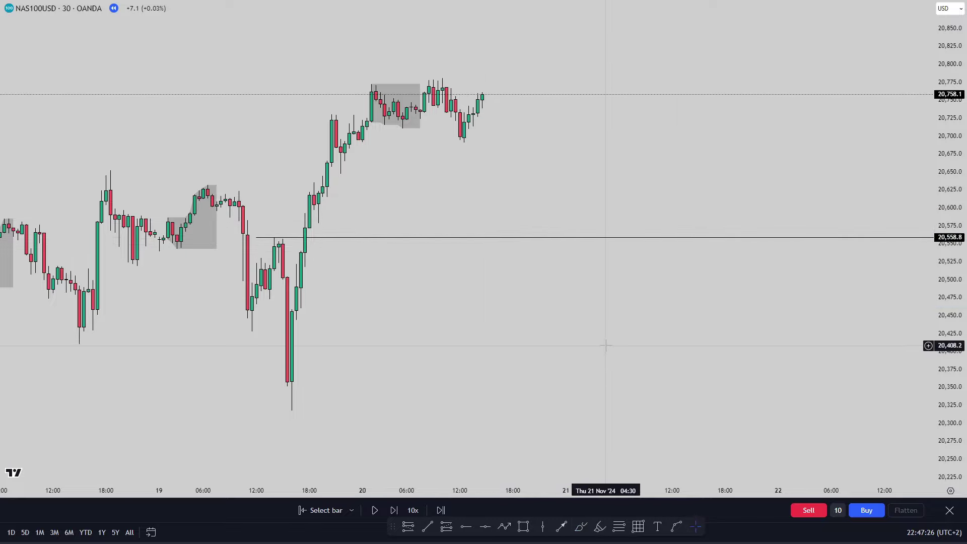
pyautogui.moveTo(606, 346); pyautogui.dragTo(625, 365)
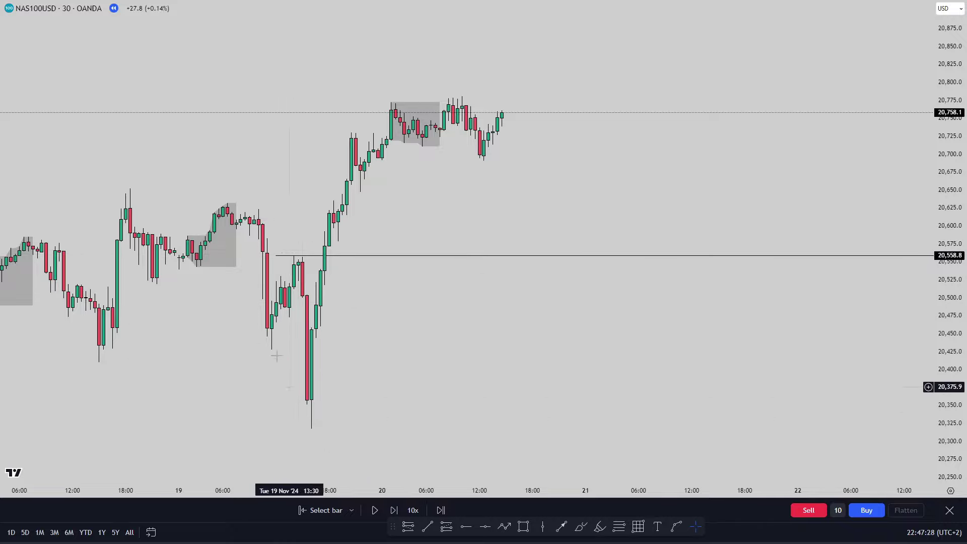
pyautogui.moveTo(531, 421); pyautogui.dragTo(598, 386)
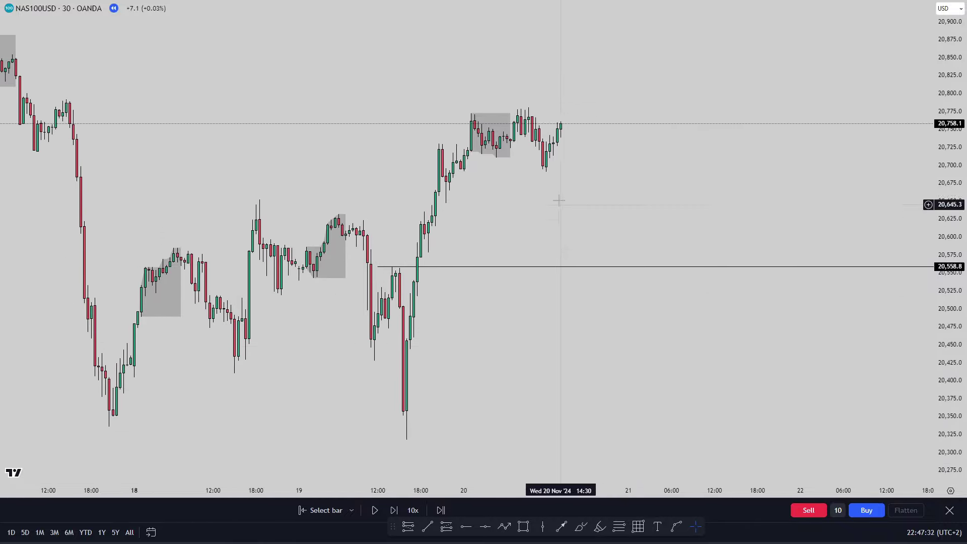
pyautogui.moveTo(598, 161); pyautogui.dragTo(540, 188)
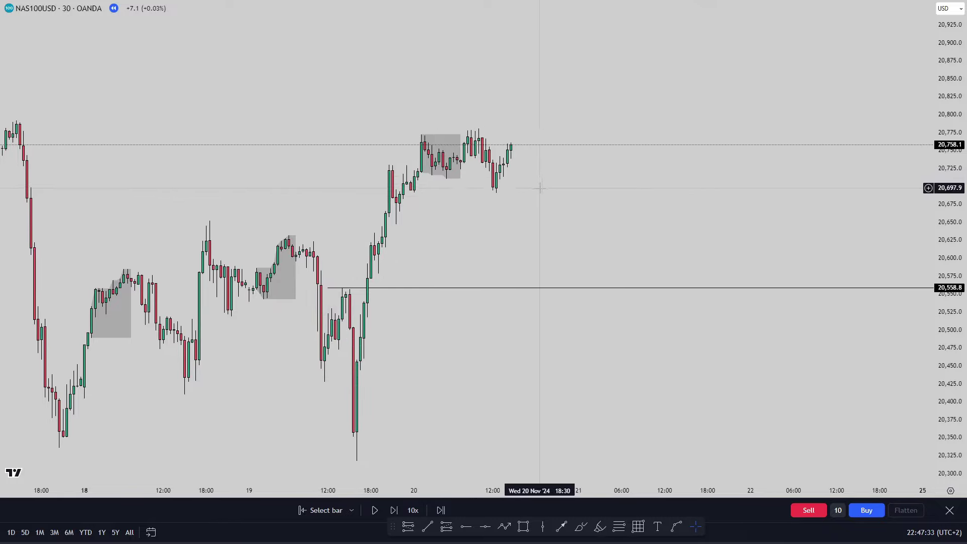
# Draw a short horizontal trend line at about 20,691 from the 20 November low towards the following bars.
pyautogui.click(584, 529)
pyautogui.moveTo(474, 120)
pyautogui.mouseDown()
pyautogui.moveTo(565, 198)
pyautogui.moveTo(467, 119)
pyautogui.moveTo(491, 120)
pyautogui.mouseUp()
pyautogui.hotkey('ctrl', 'z')
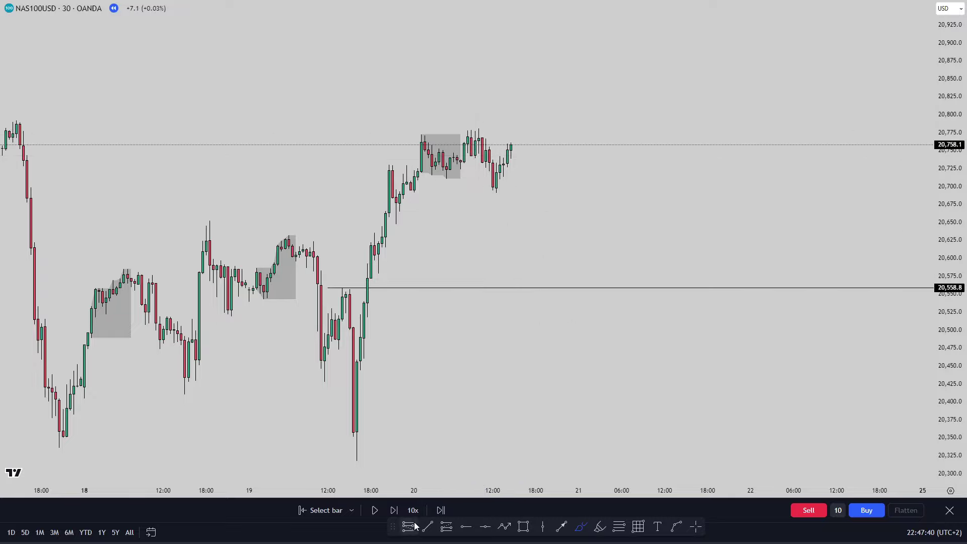
pyautogui.click(495, 194)
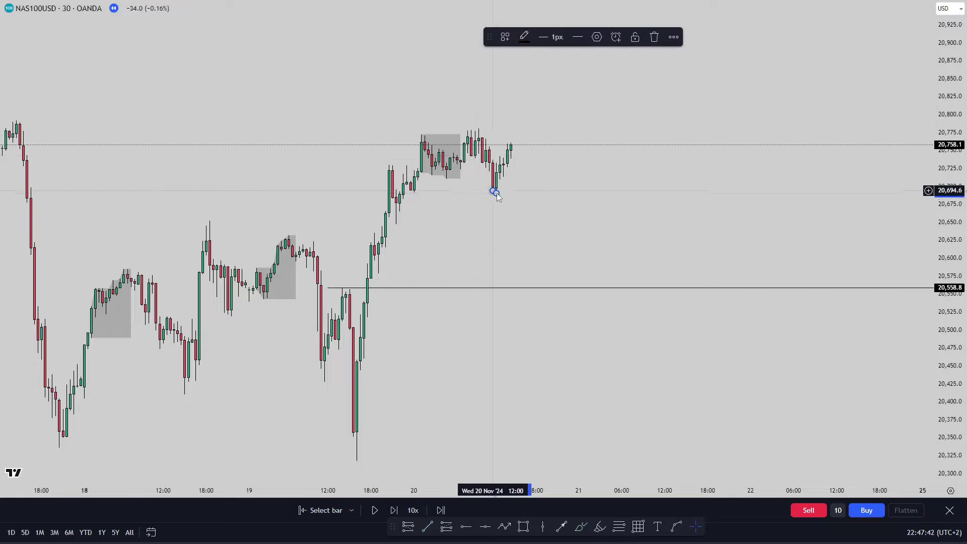
pyautogui.click(548, 197)
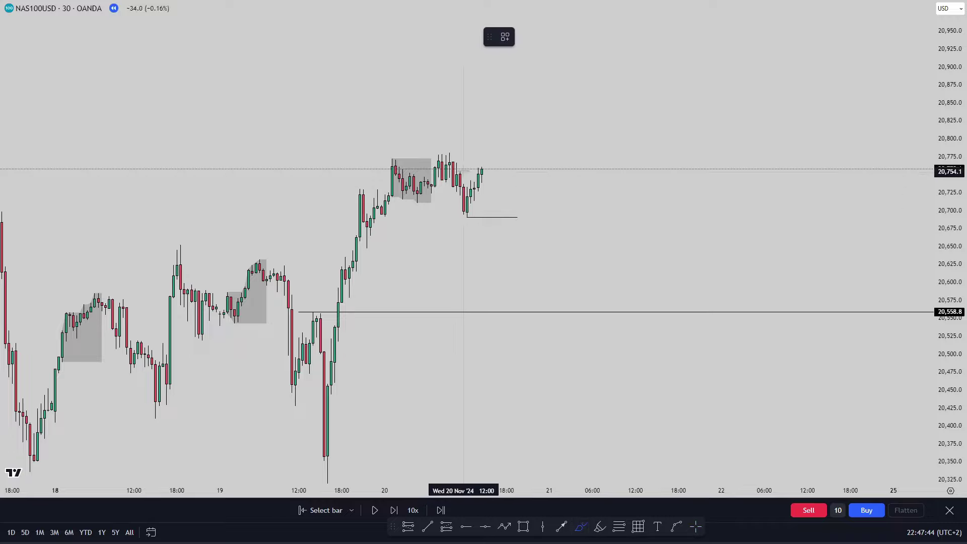
# Sketch brush strokes over the 20 November highs, a projected drop and a circle around the range, undoing them all.
pyautogui.moveTo(434, 151); pyautogui.dragTo(467, 159)
pyautogui.moveTo(475, 162); pyautogui.dragTo(504, 163)
pyautogui.hotkey('ctrl', 'z')
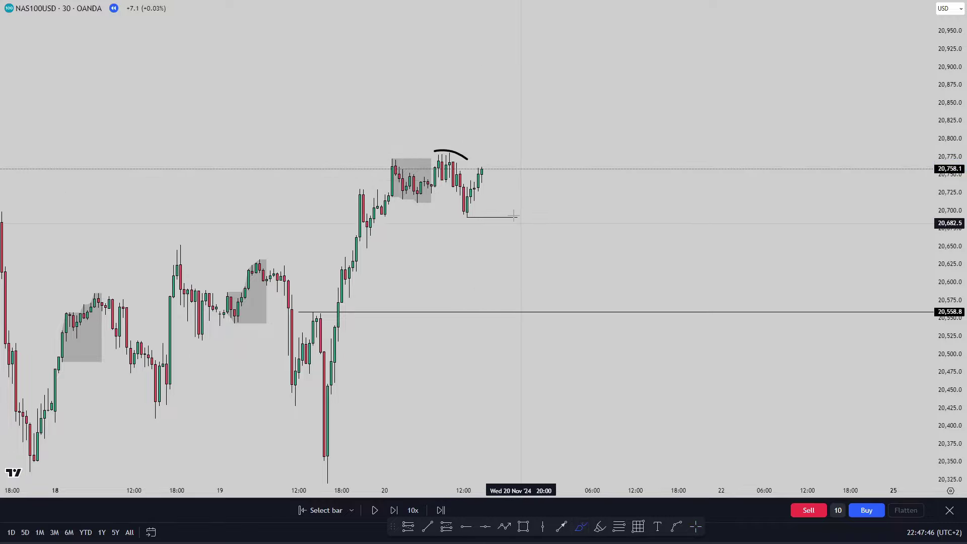
pyautogui.moveTo(486, 168)
pyautogui.mouseDown()
pyautogui.moveTo(505, 227)
pyautogui.moveTo(568, 325)
pyautogui.mouseUp()
pyautogui.hotkey('ctrl', 'z')
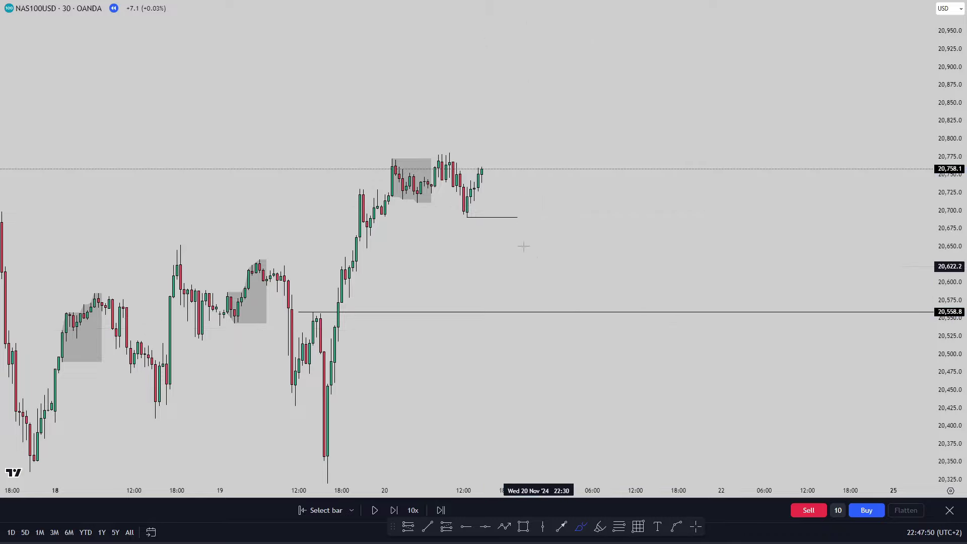
pyautogui.hotkey('ctrl', 'z')
pyautogui.moveTo(510, 148); pyautogui.dragTo(542, 243)
pyautogui.hotkey('ctrl', 'z')
pyautogui.moveTo(454, 125)
pyautogui.mouseDown()
pyautogui.moveTo(580, 200)
pyautogui.moveTo(454, 123)
pyautogui.mouseUp()
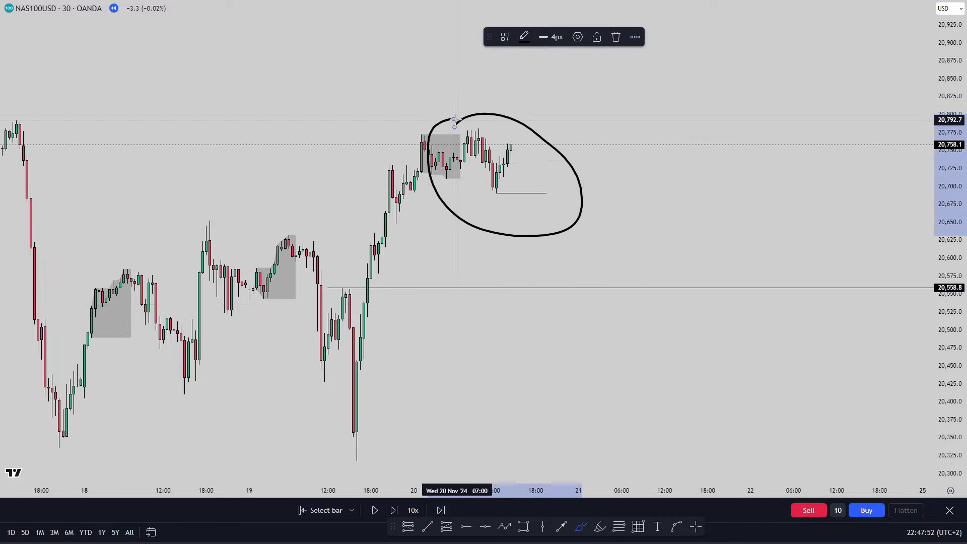
pyautogui.hotkey('ctrl', 'z')
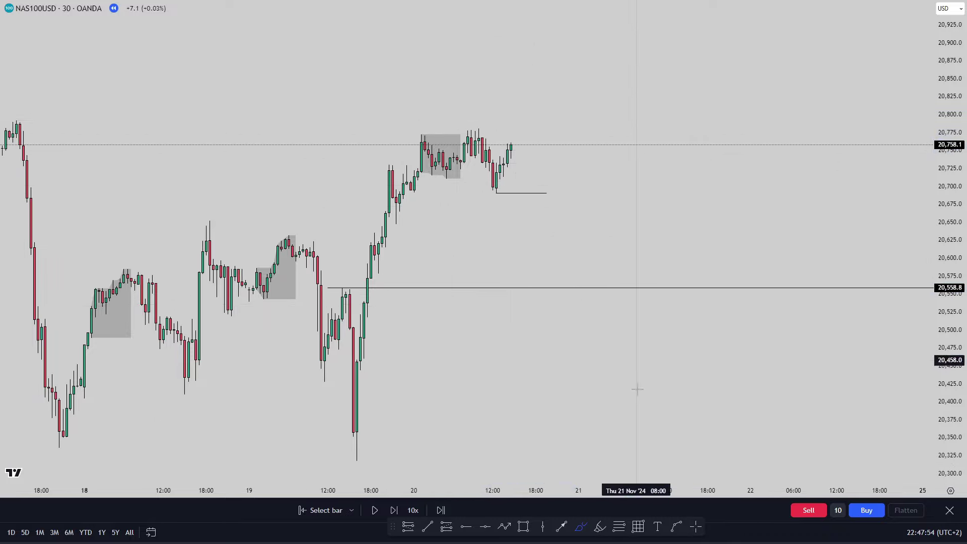
# Sketch brush projections of a fall to the 20,558.8 ray and a rebound to new highs, and remove them.
pyautogui.moveTo(548, 342); pyautogui.dragTo(498, 330)
pyautogui.scroll(-2, 518, 223)
pyautogui.moveTo(553, 212); pyautogui.dragTo(512, 209)
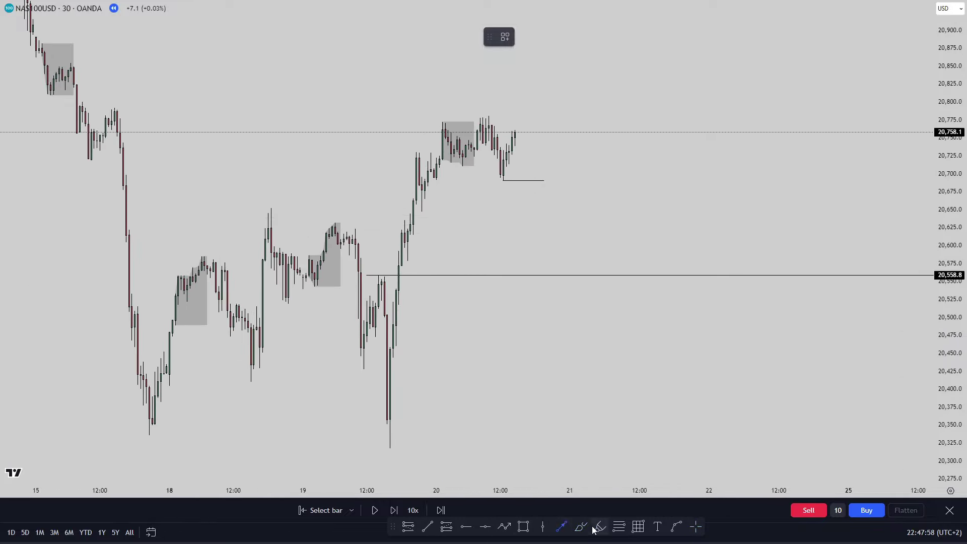
pyautogui.moveTo(383, 425)
pyautogui.mouseDown()
pyautogui.moveTo(423, 267)
pyautogui.moveTo(476, 138)
pyautogui.moveTo(600, 27)
pyautogui.mouseUp()
pyautogui.hotkey('ctrl', 'z')
pyautogui.moveTo(516, 139)
pyautogui.mouseDown()
pyautogui.moveTo(549, 174)
pyautogui.moveTo(584, 242)
pyautogui.moveTo(633, 291)
pyautogui.mouseUp()
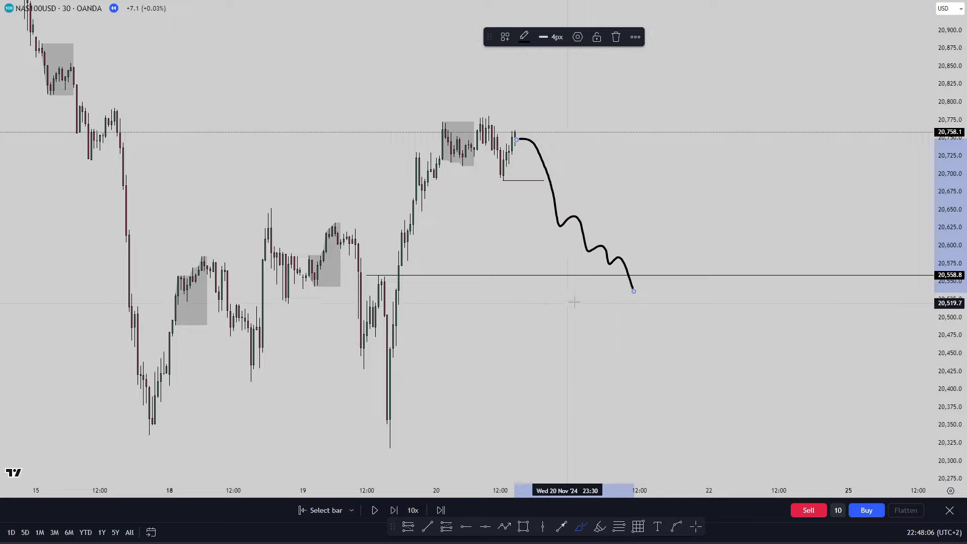
pyautogui.moveTo(482, 110)
pyautogui.mouseDown()
pyautogui.moveTo(601, 226)
pyautogui.moveTo(464, 157)
pyautogui.moveTo(476, 121)
pyautogui.moveTo(550, 208)
pyautogui.moveTo(590, 278)
pyautogui.moveTo(570, 295)
pyautogui.moveTo(776, 1)
pyautogui.mouseUp()
pyautogui.hotkey('ctrl', 'z')
pyautogui.hotkey('ctrl', 'z')
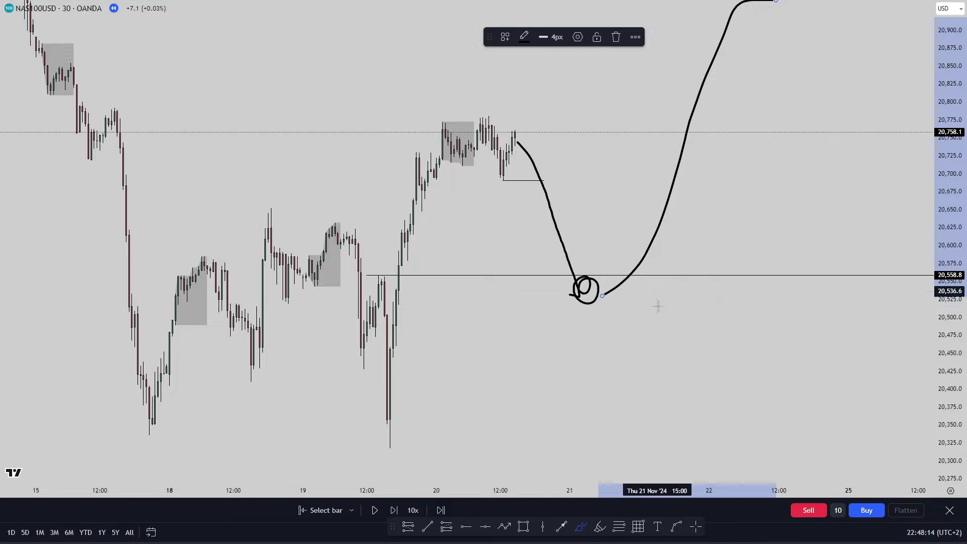
pyautogui.press('Delete')
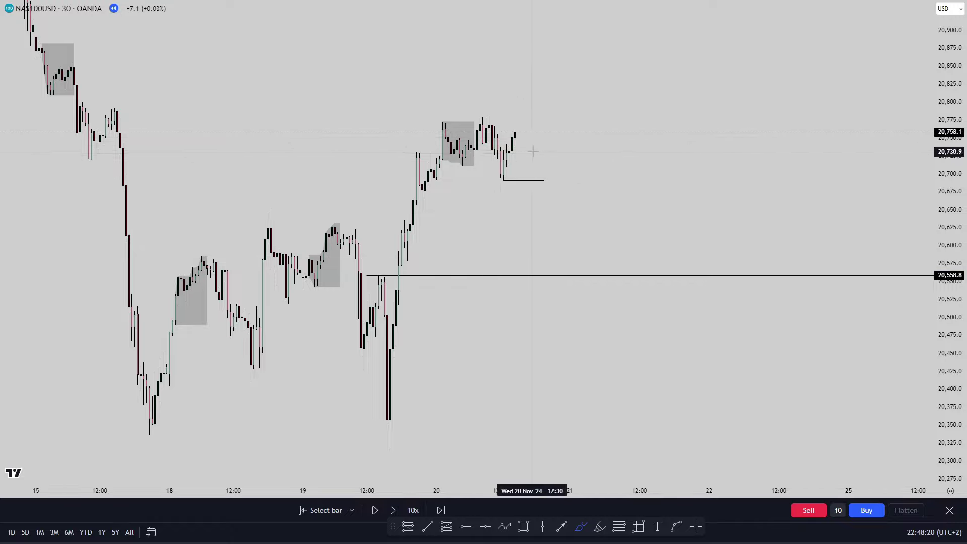
pyautogui.moveTo(480, 118)
pyautogui.mouseDown()
pyautogui.moveTo(596, 259)
pyautogui.moveTo(476, 151)
pyautogui.mouseUp()
pyautogui.press('Delete')
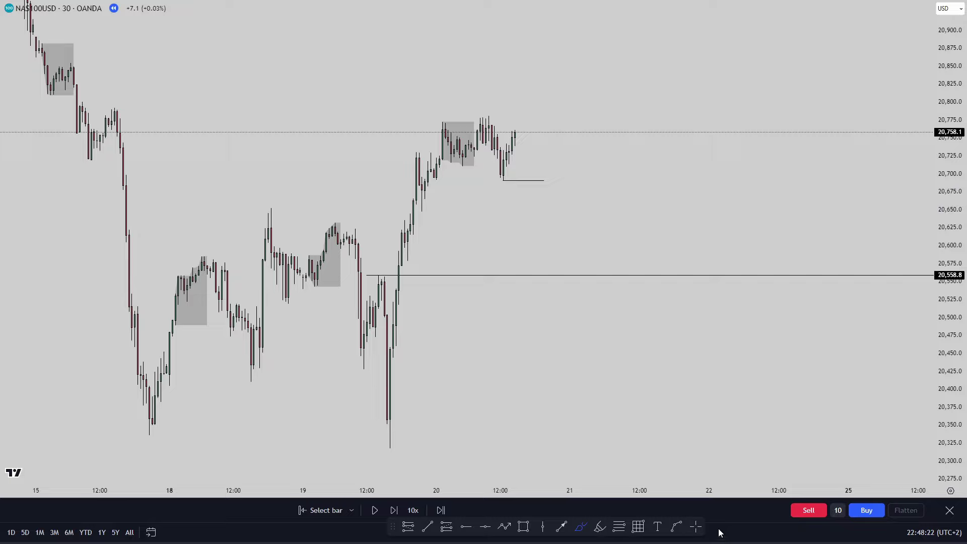
# Switch to the 15-minute chart and play the replay until price falls through both the short line and the horizontal ray.
pyautogui.moveTo(518, 205); pyautogui.dragTo(531, 269)
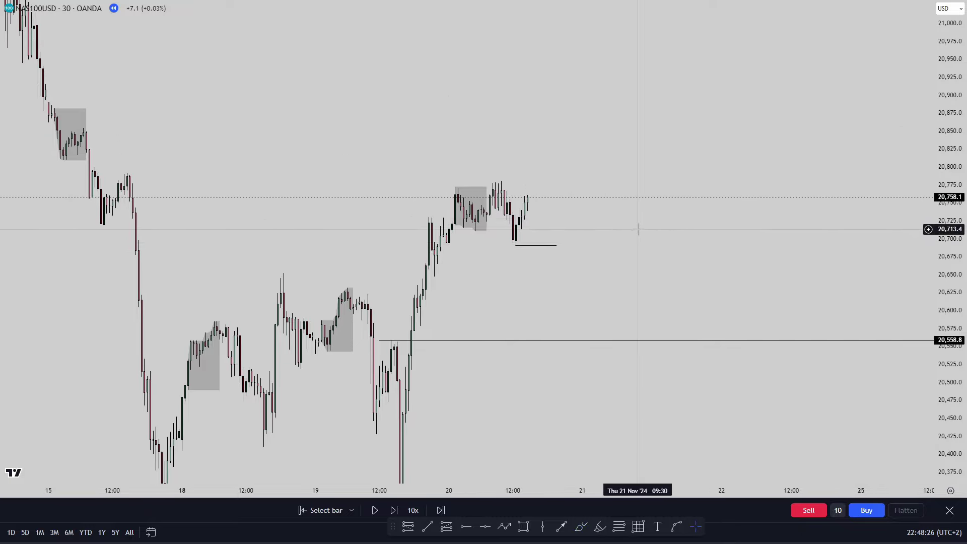
pyautogui.write('15')
pyautogui.press('Return')
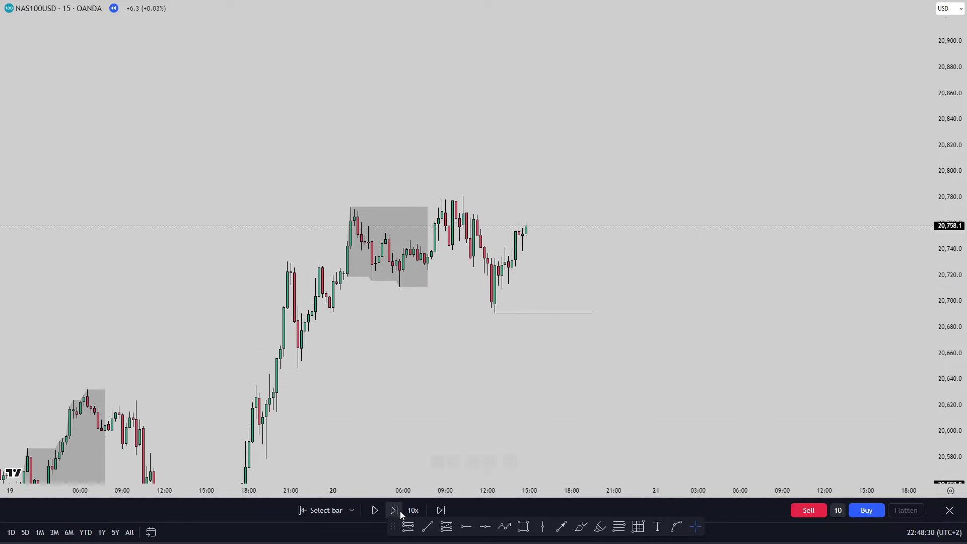
pyautogui.click(374, 512)
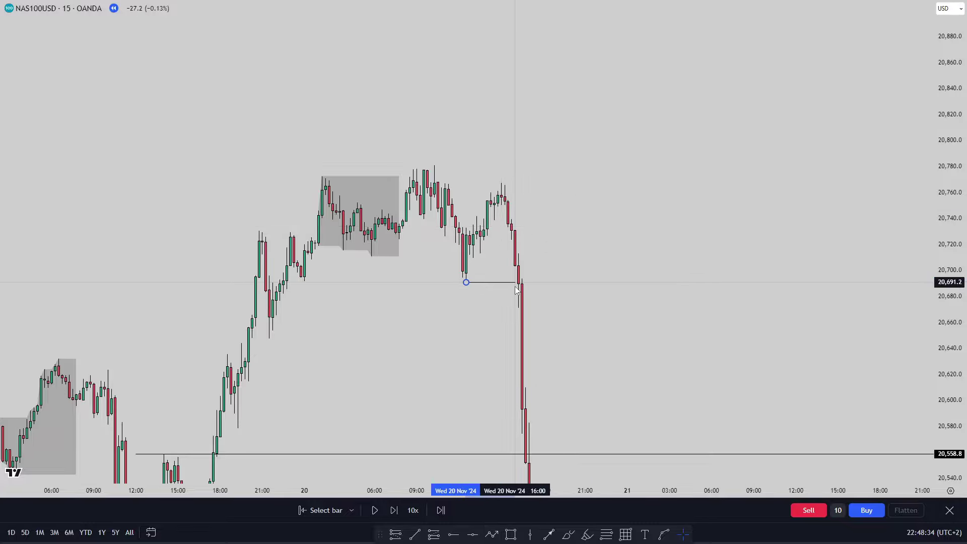
# Apply the Choc drawing template to the broken short line and place a vertical line at 16:30 on 20 November.
pyautogui.click(508, 38)
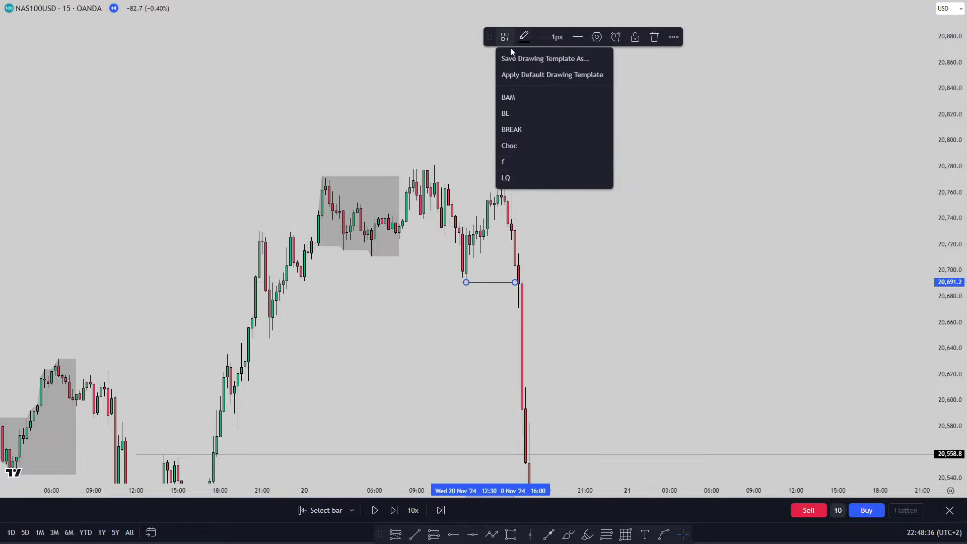
pyautogui.click(524, 146)
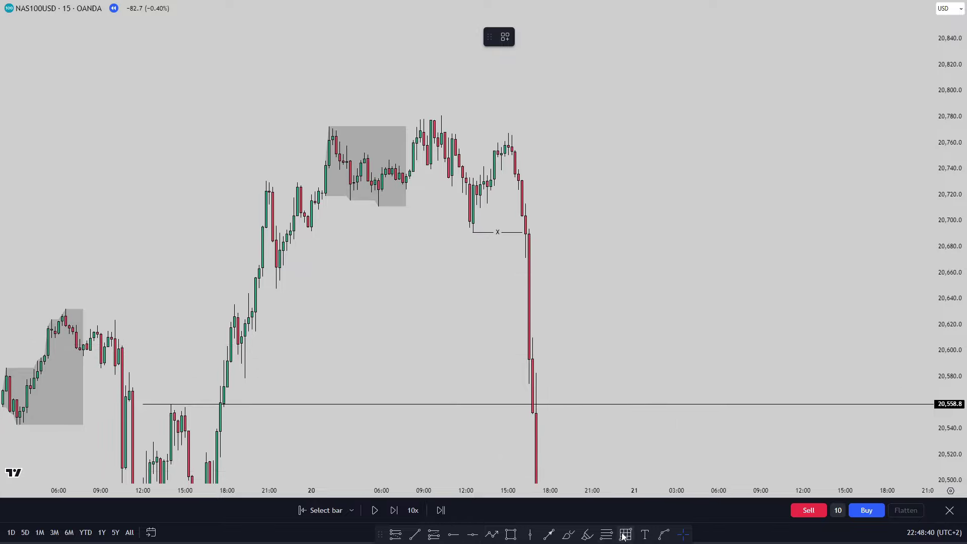
pyautogui.click(528, 536)
pyautogui.click(528, 391)
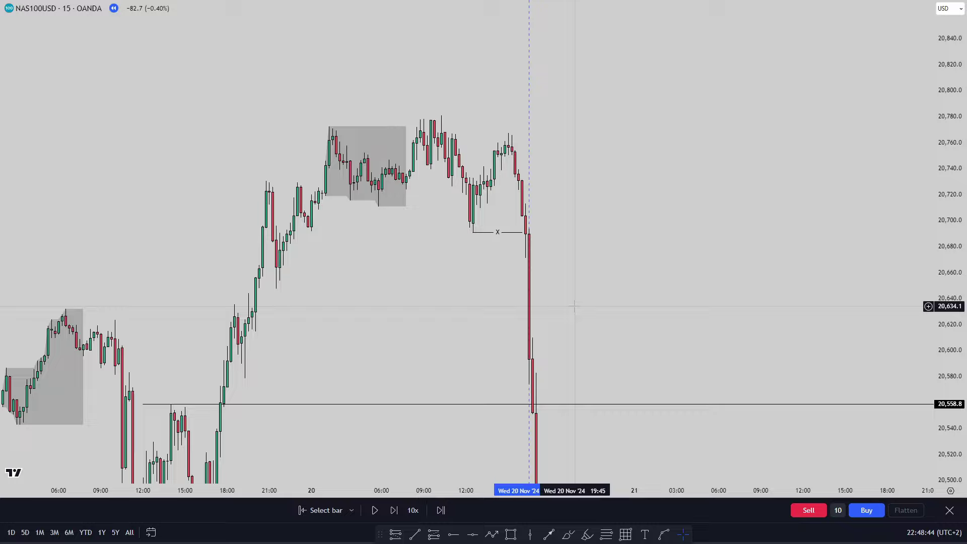
# On the 1-minute chart, extend the X-marked line to 16:15, where price breaks below it.
pyautogui.press('1')
pyautogui.press('Return')
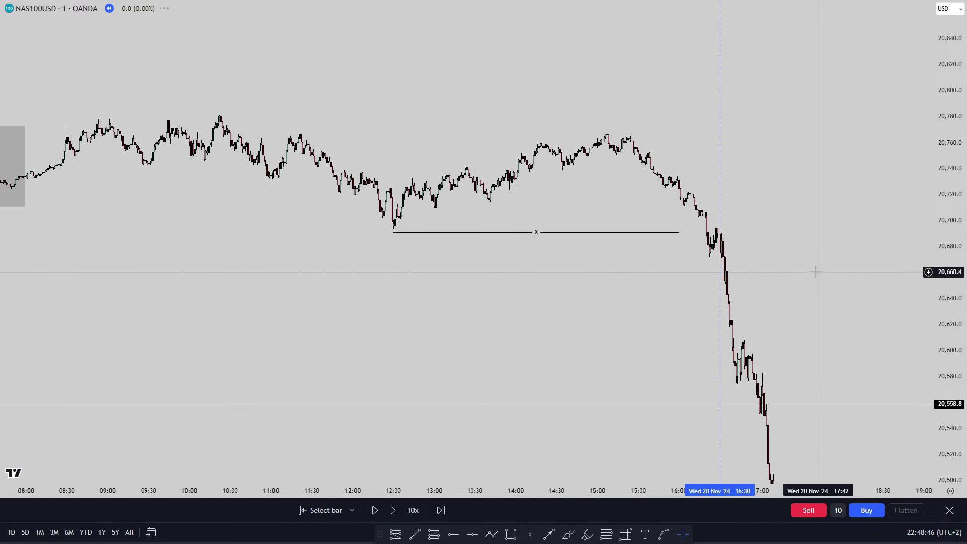
pyautogui.moveTo(707, 235); pyautogui.dragTo(724, 236)
pyautogui.click(775, 243)
pyautogui.scroll(2, 779, 244)
pyautogui.click(681, 237)
pyautogui.scroll(-4, 847, 312)
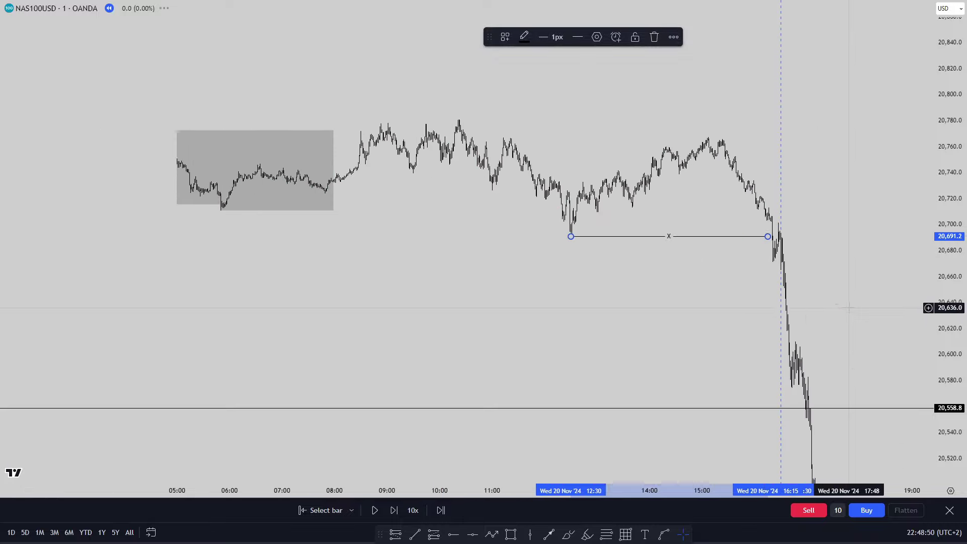
pyautogui.click(848, 308)
# Examine the 1-minute sell-off around the vertical line, from the X-marked break down through the horizontal ray.
pyautogui.moveTo(684, 255); pyautogui.dragTo(630, 252)
pyautogui.moveTo(723, 247); pyautogui.dragTo(663, 210)
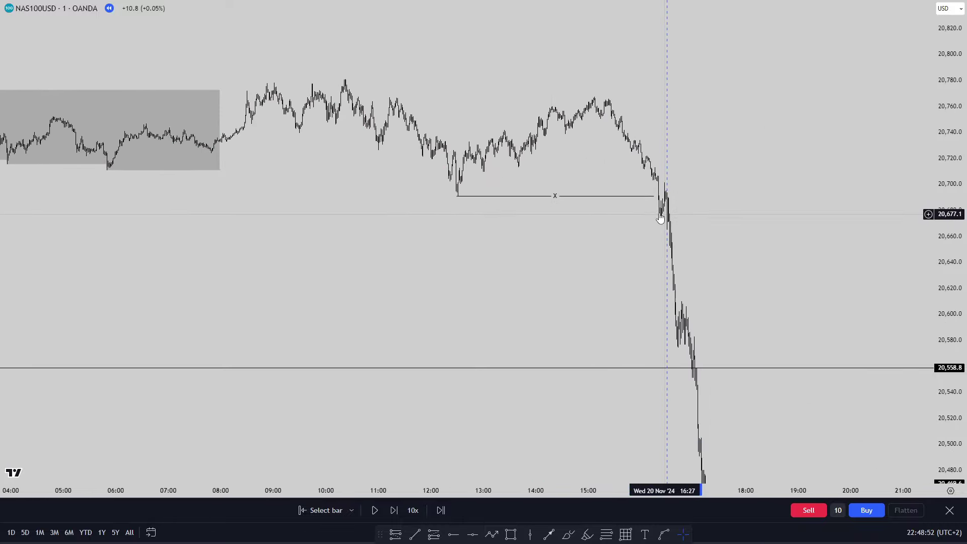
pyautogui.moveTo(715, 422); pyautogui.dragTo(671, 202)
pyautogui.moveTo(725, 298); pyautogui.dragTo(785, 481)
pyautogui.scroll(2, 783, 453)
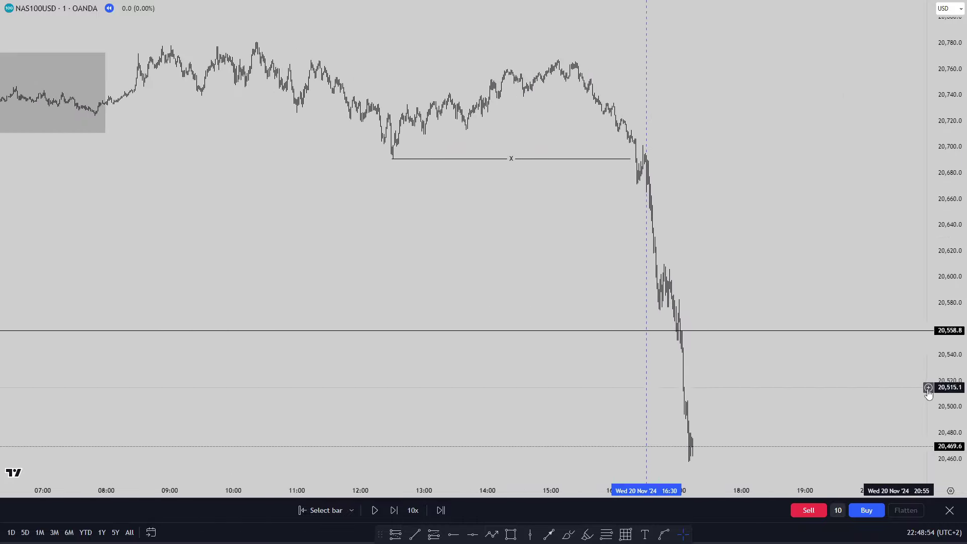
pyautogui.moveTo(944, 391); pyautogui.dragTo(942, 428)
pyautogui.scroll(-3, 820, 400)
pyautogui.moveTo(755, 375); pyautogui.dragTo(662, 340)
# Switch to the 4-hour chart and examine how the 20 November 16:00 candle interacts with the 20,558.8 ray.
pyautogui.write('4h')
pyautogui.press('Return')
pyautogui.moveTo(441, 286); pyautogui.dragTo(793, 283)
pyautogui.scroll(3, 874, 264)
pyautogui.moveTo(944, 257); pyautogui.dragTo(944, 392)
pyautogui.scroll(4, 594, 337)
pyautogui.moveTo(549, 335); pyautogui.dragTo(666, 311)
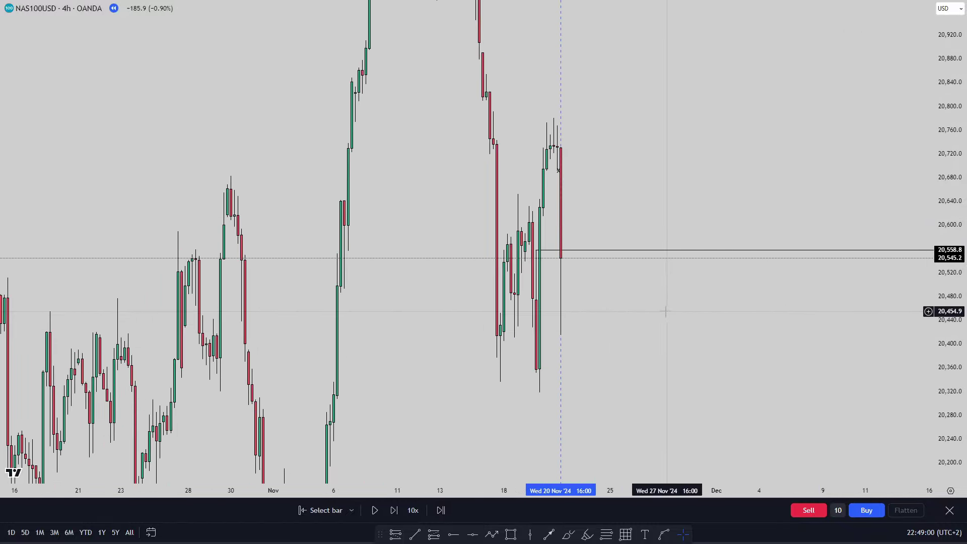
pyautogui.scroll(1, 563, 262)
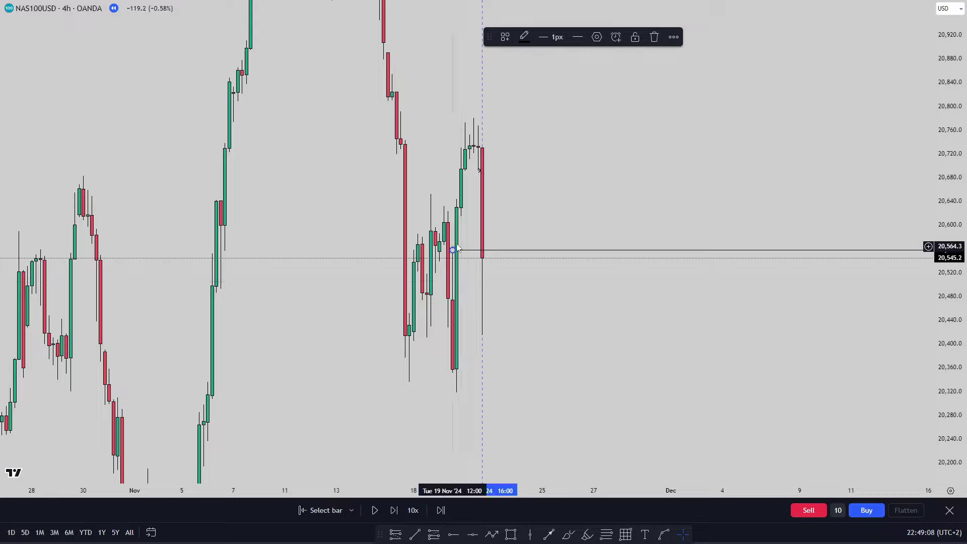
# Switch to the 1-hour chart and examine the price reaction around the ray after the 20 November sell-off.
pyautogui.click(580, 197)
pyautogui.write('1h')
pyautogui.press('Return')
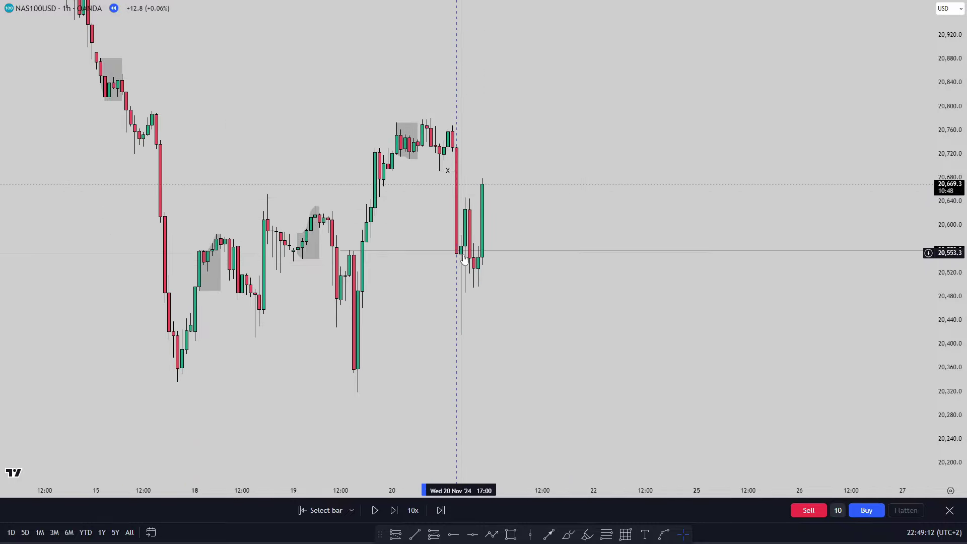
pyautogui.moveTo(565, 353); pyautogui.dragTo(624, 346)
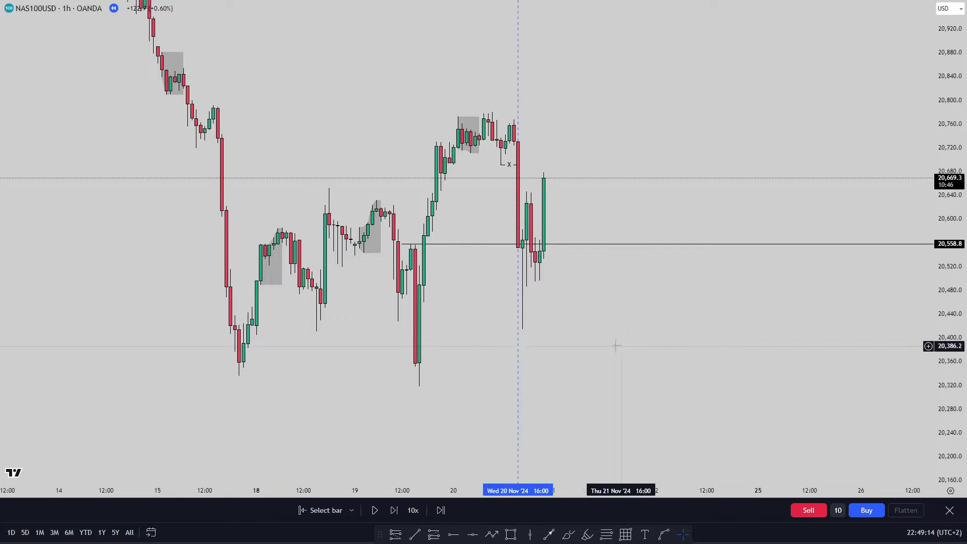
# On the 1-hour chart, draw a horizontal ray at 20,521.7 from the 19 November recovery candle.
pyautogui.scroll(1, 554, 428)
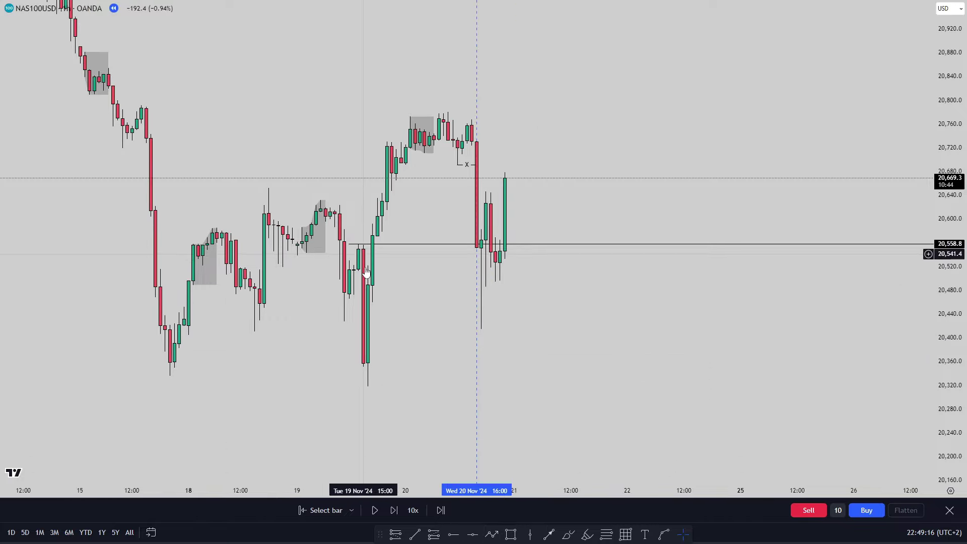
pyautogui.click(453, 536)
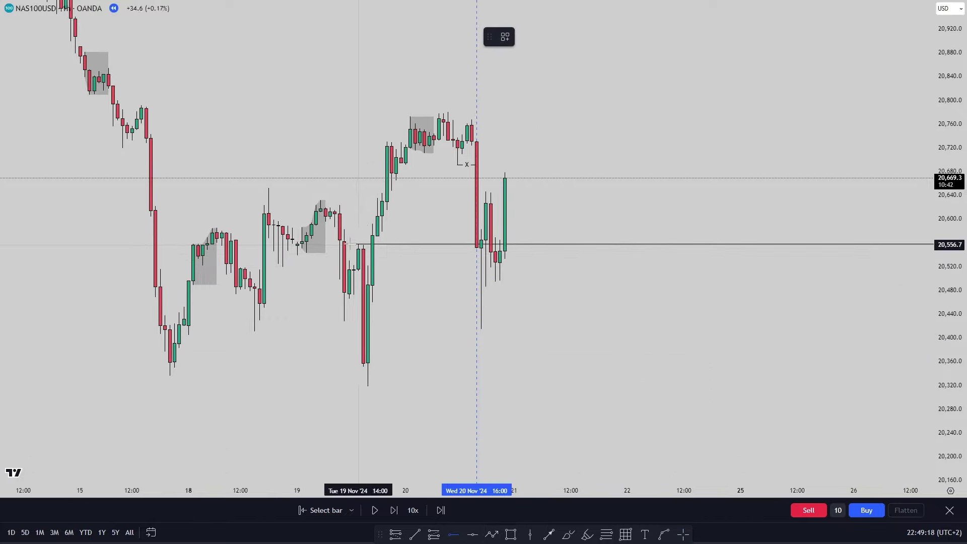
pyautogui.click(373, 265)
pyautogui.press('1')
pyautogui.press('Escape')
# On the 30-minute chart, add a horizontal ray at 20,458.7 from the 19 November low's recovery candle and delete the 20,521.7 ray.
pyautogui.write('30')
pyautogui.press('Return')
pyautogui.hotkey('alt', 'h')
pyautogui.click(356, 299)
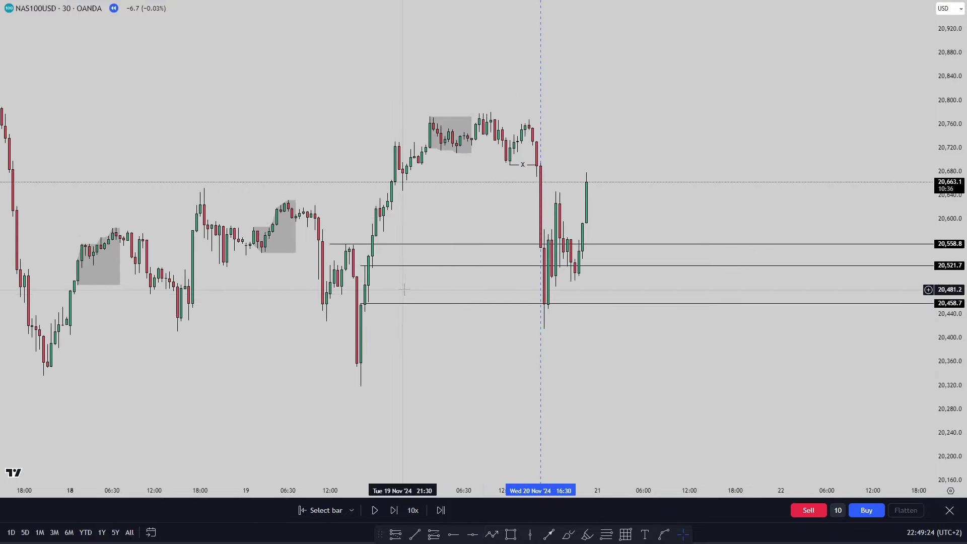
pyautogui.click(351, 262)
pyautogui.press('Delete')
# Sketch the 20 November sell-off down through the 20,458.7 ray with the brush and undo the last stroke.
pyautogui.click(567, 533)
pyautogui.moveTo(519, 209); pyautogui.dragTo(535, 313)
pyautogui.moveTo(345, 297); pyautogui.dragTo(545, 326)
pyautogui.hotkey('ctrl', 'z')
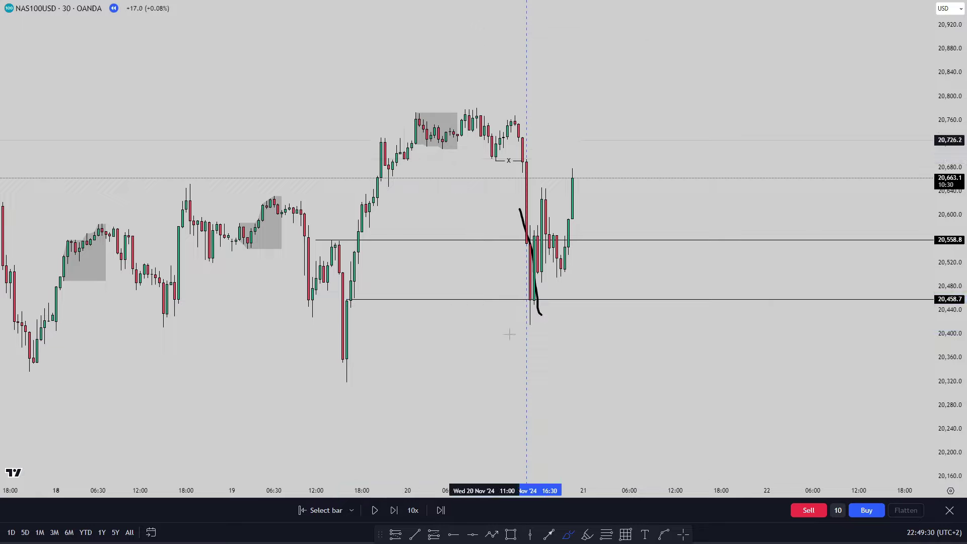
# Compare the 15-minute and 30-minute candles around the 19 November low and the 20,458.7 ray.
pyautogui.click(683, 534)
pyautogui.write('15')
pyautogui.press('Return')
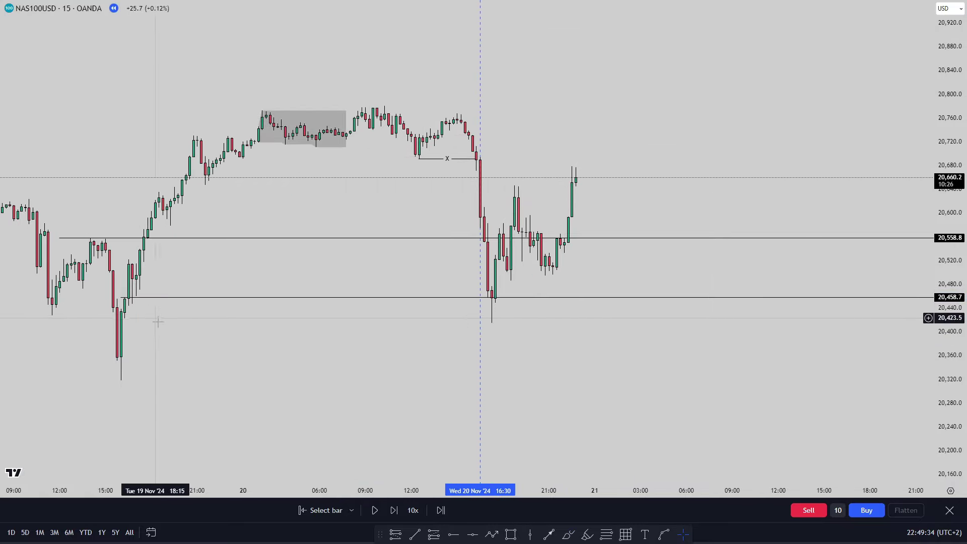
pyautogui.write('30')
pyautogui.press('Return')
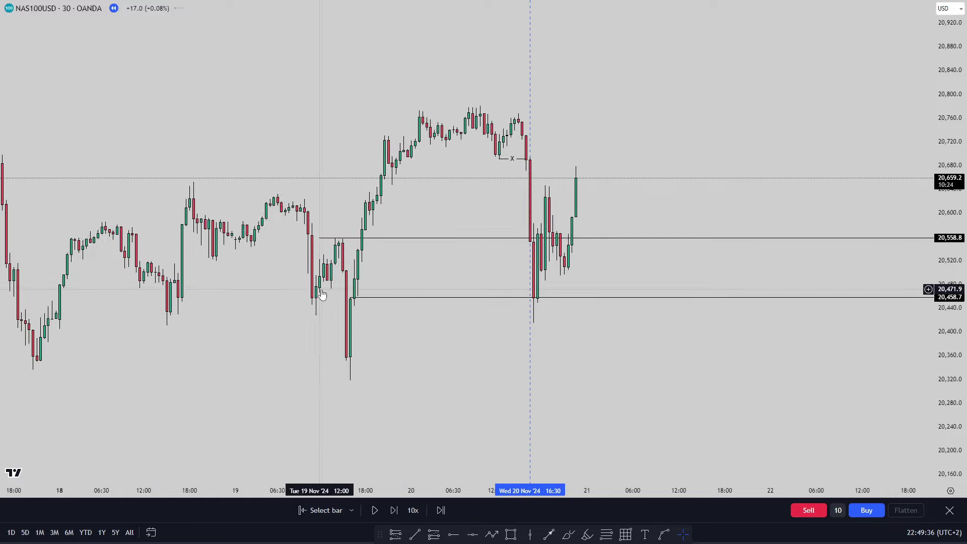
pyautogui.moveTo(364, 336); pyautogui.dragTo(357, 346)
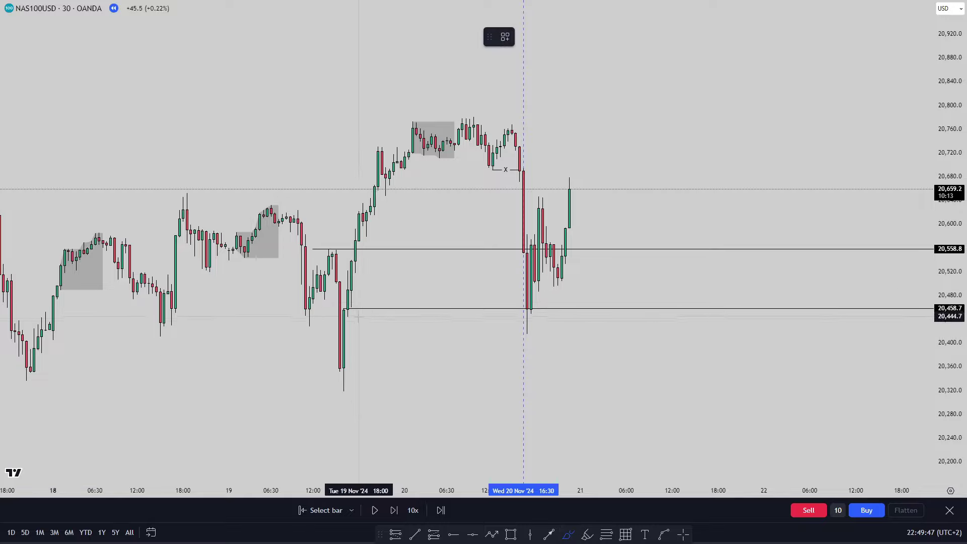
# Switch to the 15-minute chart and move the lower horizontal ray to 20,434.2 at the 19 November recovery candle.
pyautogui.click(683, 535)
pyautogui.moveTo(691, 443); pyautogui.dragTo(640, 402)
pyautogui.write('5')
pyautogui.press('Return')
pyautogui.scroll(-3, 686, 428)
pyautogui.scroll(1, 639, 401)
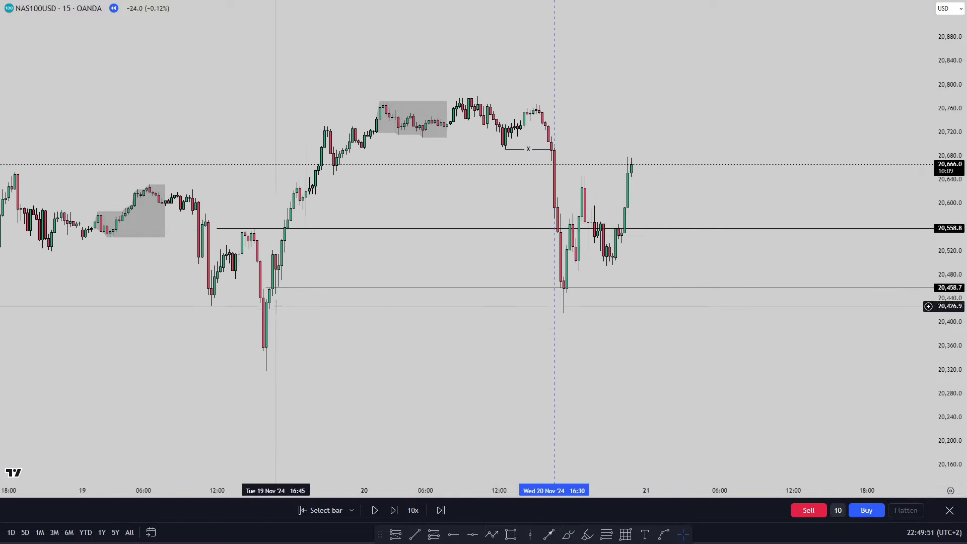
pyautogui.moveTo(266, 289); pyautogui.dragTo(265, 301)
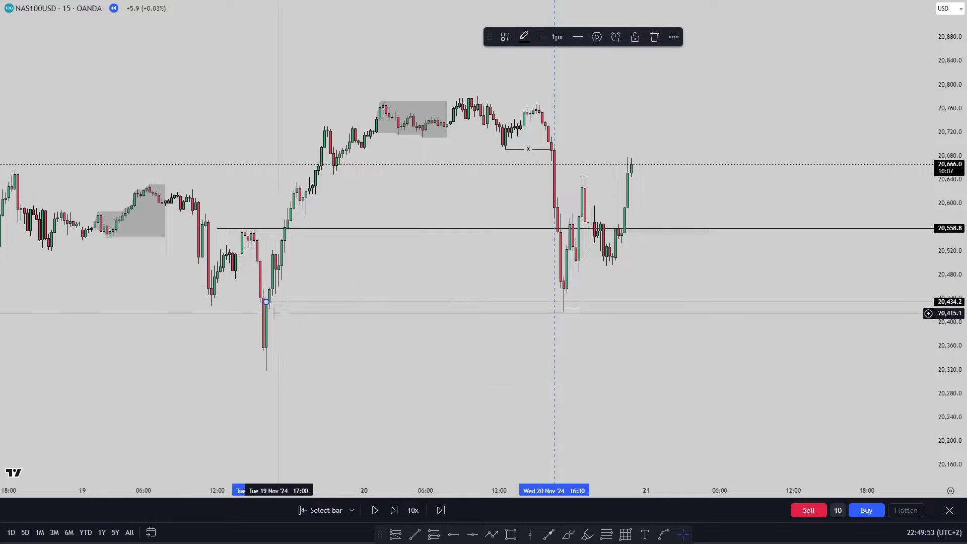
# Mark the 20 November sell-off low above the lower ray with a brush stroke and delete the stroke.
pyautogui.click(565, 534)
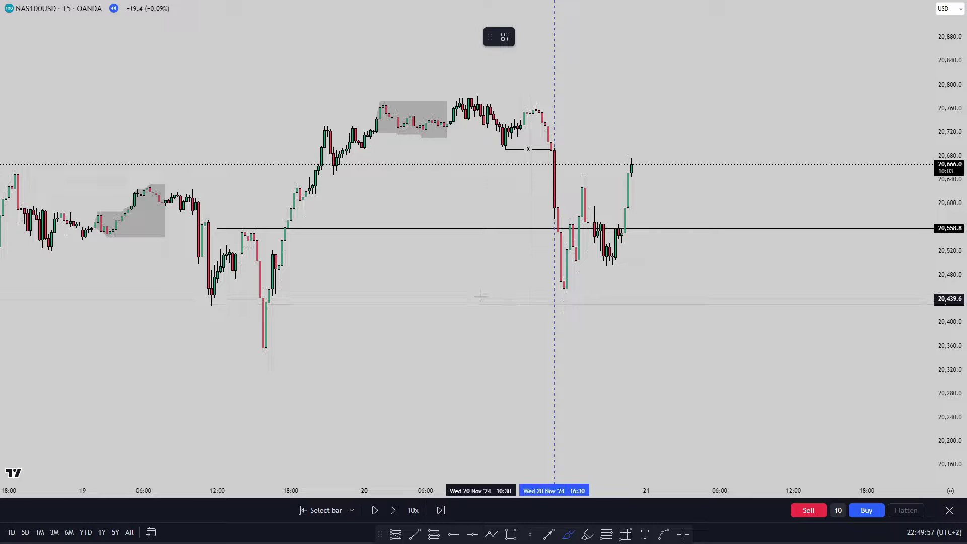
pyautogui.moveTo(553, 286); pyautogui.dragTo(568, 288)
pyautogui.press('Delete')
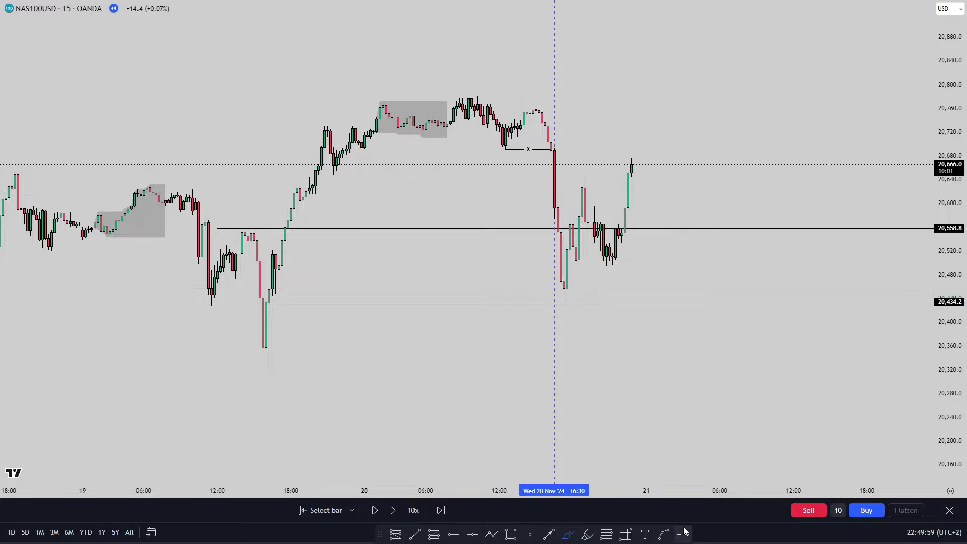
# Switch to the 5-minute chart and move the lower horizontal ray down to 20,359.1 near the 19 November low.
pyautogui.press('5')
pyautogui.press('Return')
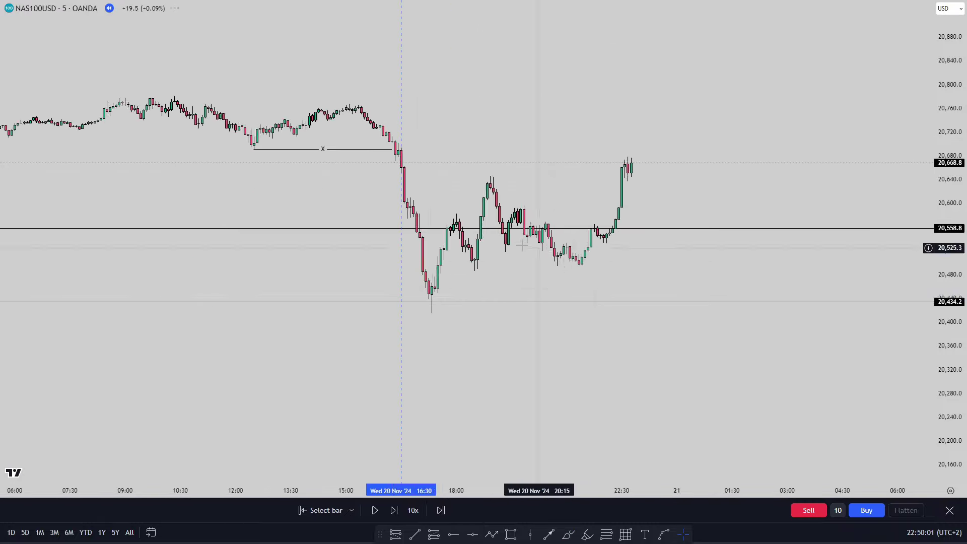
pyautogui.moveTo(372, 273); pyautogui.dragTo(429, 308)
pyautogui.scroll(-3, 430, 308)
pyautogui.moveTo(796, 249); pyautogui.dragTo(686, 242)
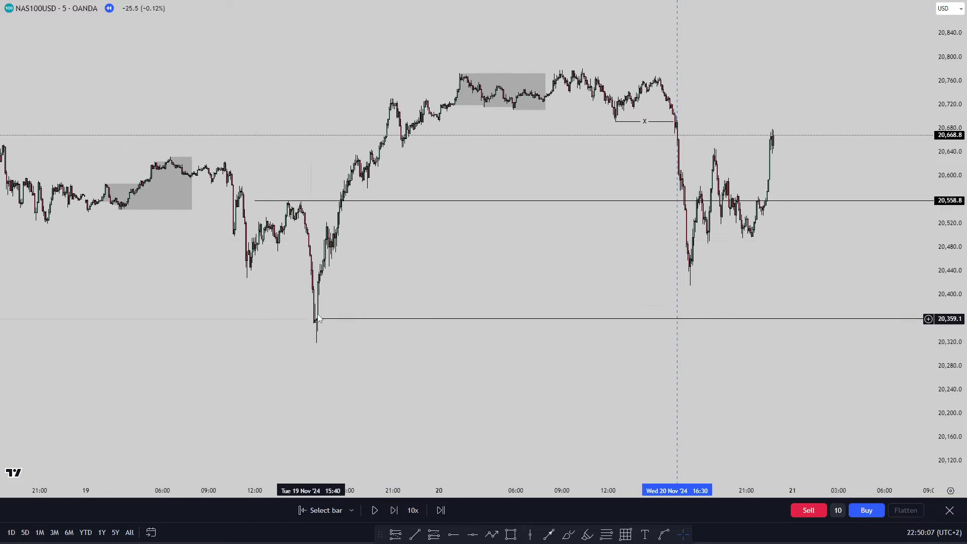
# Return to the 15-minute chart and raise the lower horizontal ray to 20,439.2, checking it against the 20 November low.
pyautogui.write('15')
pyautogui.press('Return')
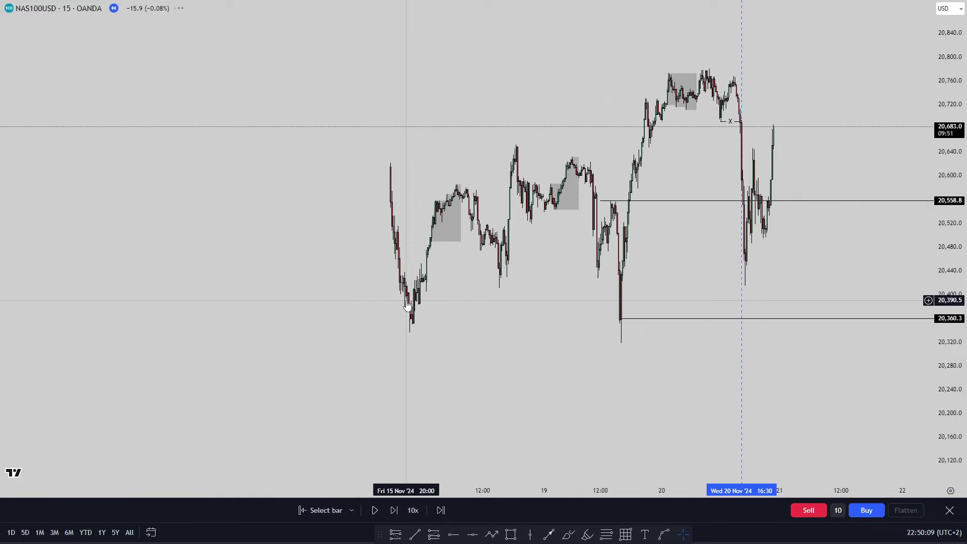
pyautogui.moveTo(430, 318); pyautogui.dragTo(430, 271)
pyautogui.moveTo(478, 309); pyautogui.dragTo(459, 313)
pyautogui.scroll(1, 459, 312)
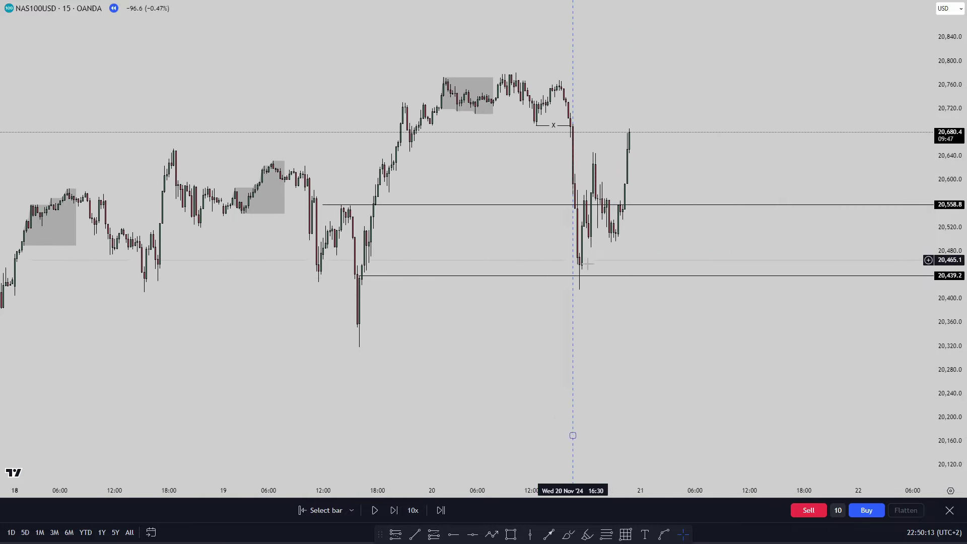
pyautogui.moveTo(527, 282); pyautogui.dragTo(517, 317)
pyautogui.scroll(1, 560, 275)
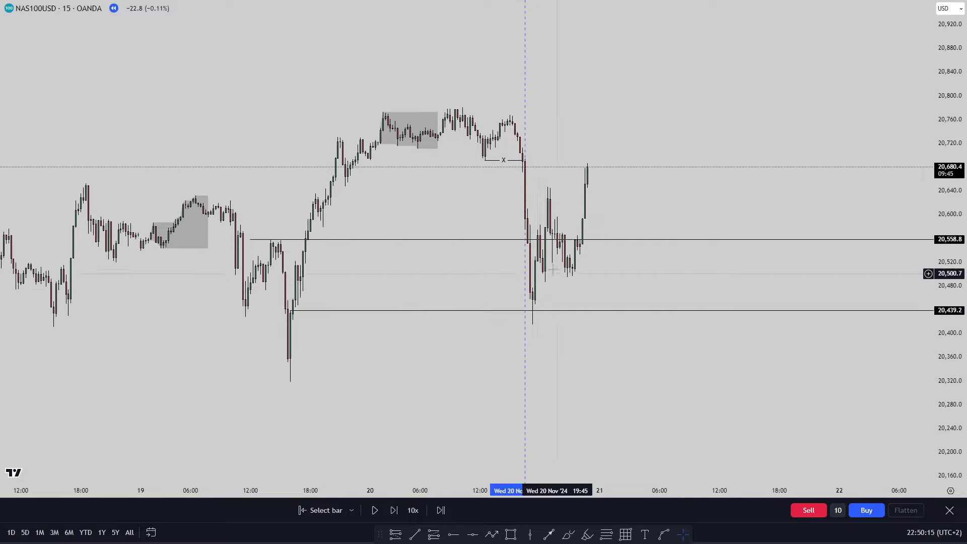
pyautogui.moveTo(659, 282); pyautogui.dragTo(661, 282)
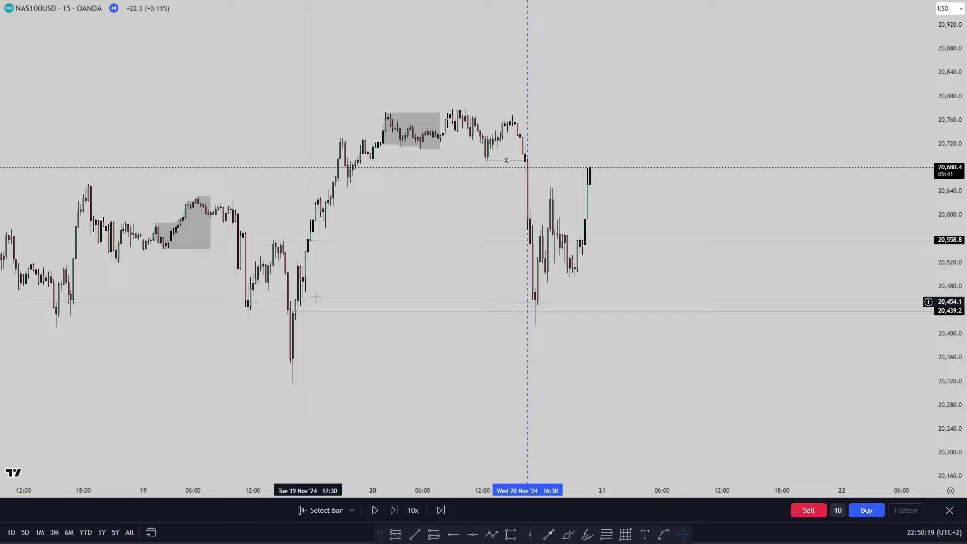
# Switch to the 30-minute chart and set the lower horizontal ray to 20,458.7 at the 19 November recovery candle.
pyautogui.write('30')
pyautogui.press('Return')
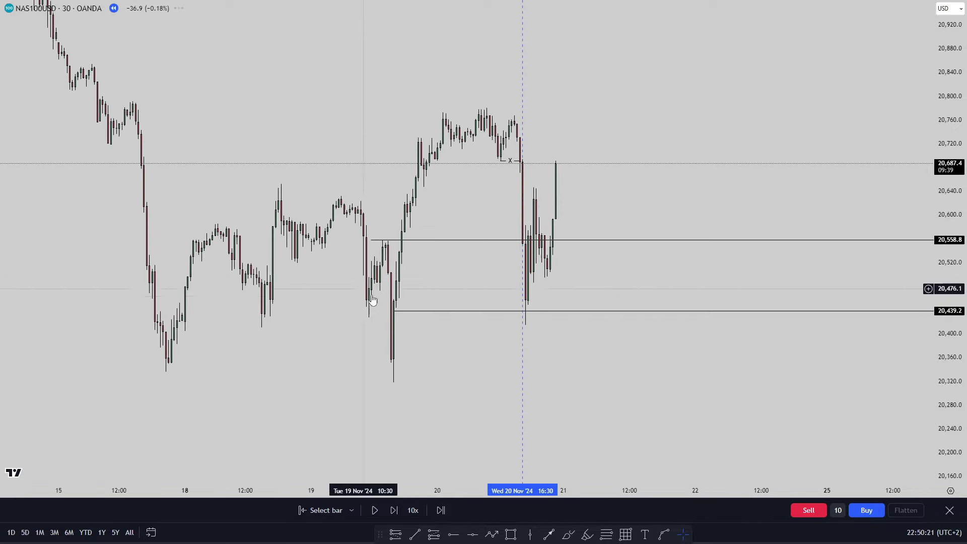
pyautogui.scroll(2, 363, 288)
pyautogui.moveTo(339, 311); pyautogui.dragTo(342, 315)
pyautogui.moveTo(428, 310); pyautogui.dragTo(434, 310)
pyautogui.click(347, 301)
pyautogui.click(364, 293)
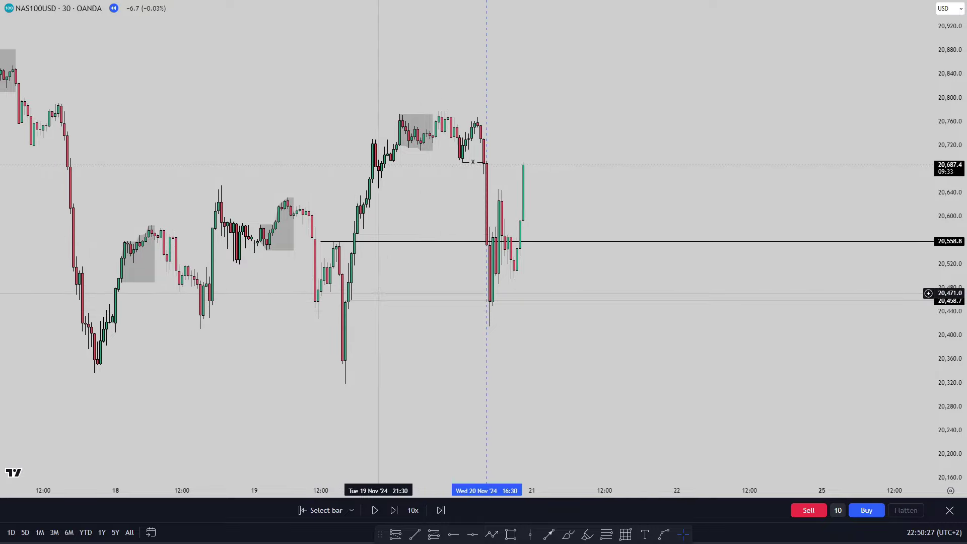
# Anchor the start of the 20,558.8 ray on the 19 November swing high and review the sell-off from the 16:30 vertical line.
pyautogui.moveTo(336, 271); pyautogui.dragTo(343, 245)
pyautogui.moveTo(415, 287); pyautogui.dragTo(506, 302)
pyautogui.scroll(2, 506, 302)
pyautogui.moveTo(678, 201); pyautogui.dragTo(778, 249)
pyautogui.moveTo(665, 254); pyautogui.dragTo(610, 255)
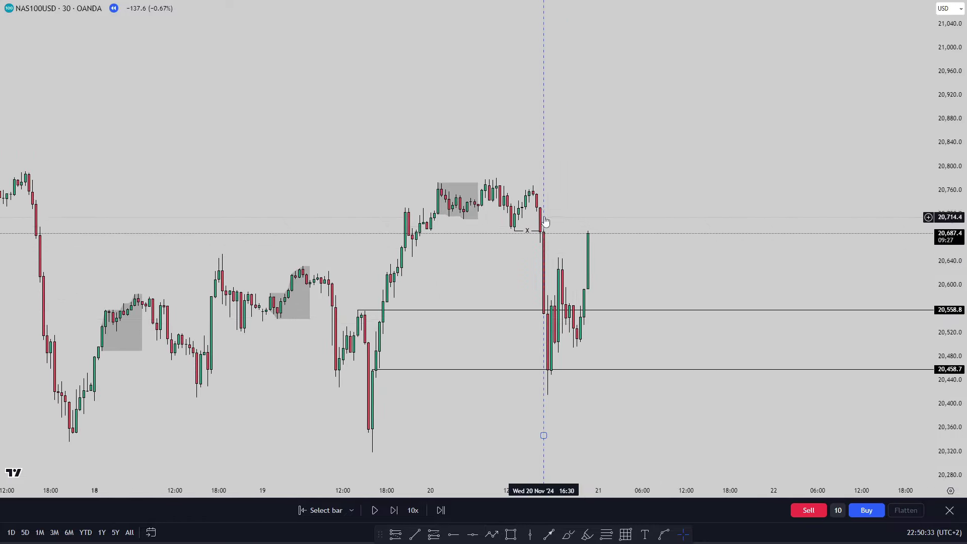
pyautogui.click(543, 152)
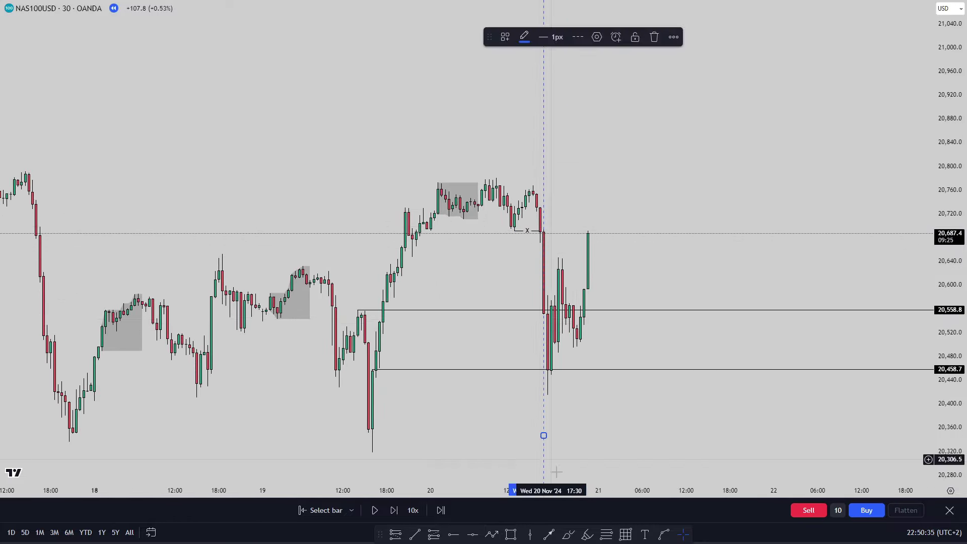
pyautogui.click(667, 446)
pyautogui.moveTo(670, 201); pyautogui.dragTo(674, 200)
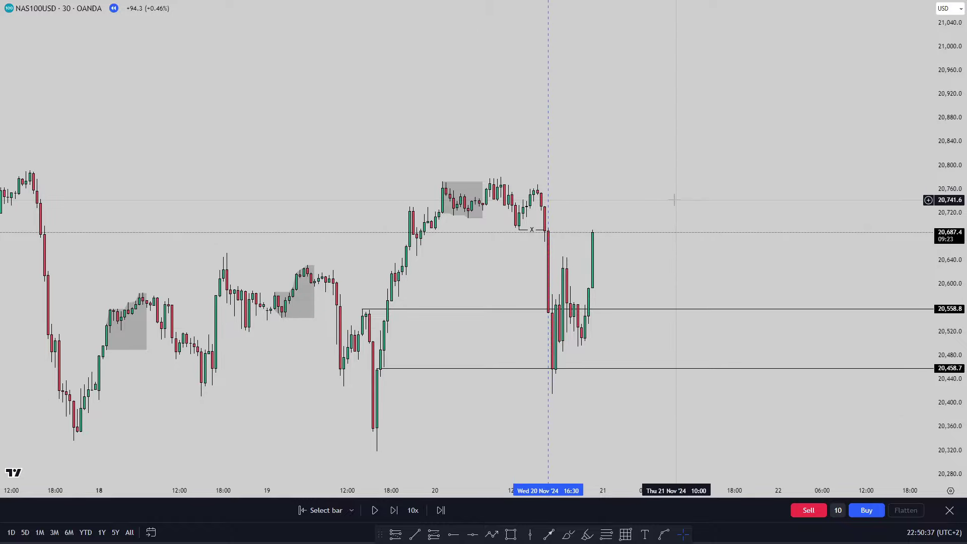
# On the 5-minute chart, highlight the 20 November drop and curved recovery in red, deleting the arc over the latest high.
pyautogui.press('5')
pyautogui.press('Return')
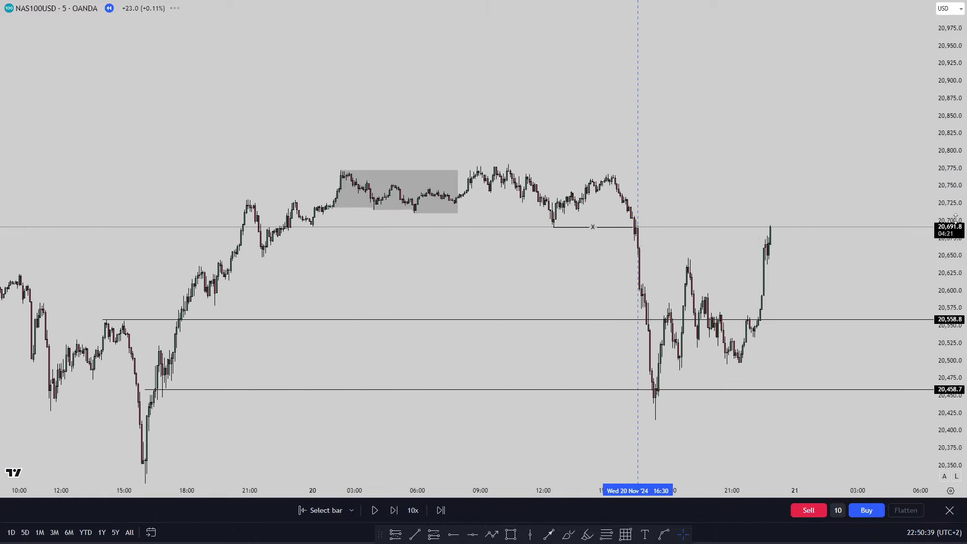
pyautogui.moveTo(792, 214); pyautogui.dragTo(724, 214)
pyautogui.scroll(-1, 738, 428)
pyautogui.moveTo(742, 461); pyautogui.dragTo(700, 445)
pyautogui.moveTo(549, 71)
pyautogui.mouseDown()
pyautogui.moveTo(590, 204)
pyautogui.moveTo(579, 267)
pyautogui.moveTo(676, 158)
pyautogui.mouseUp()
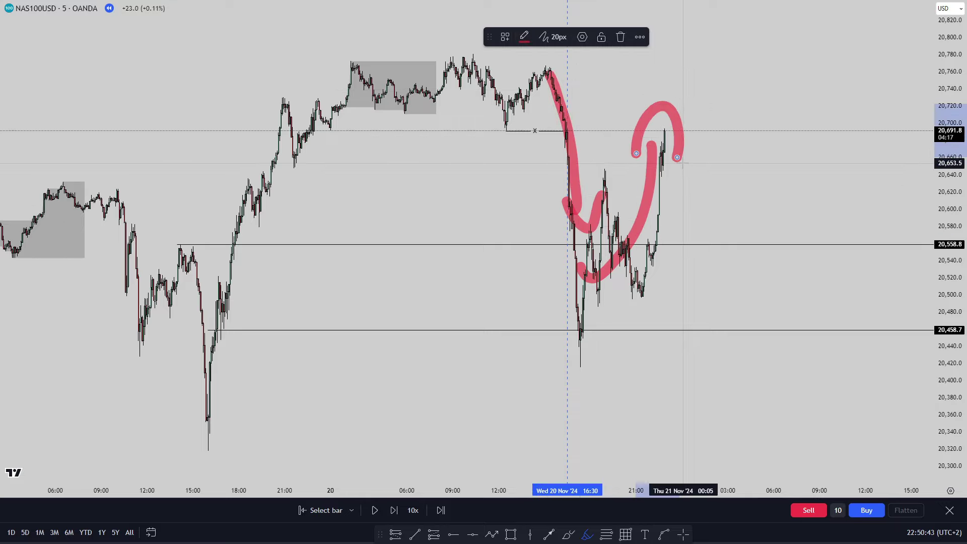
pyautogui.press('Delete')
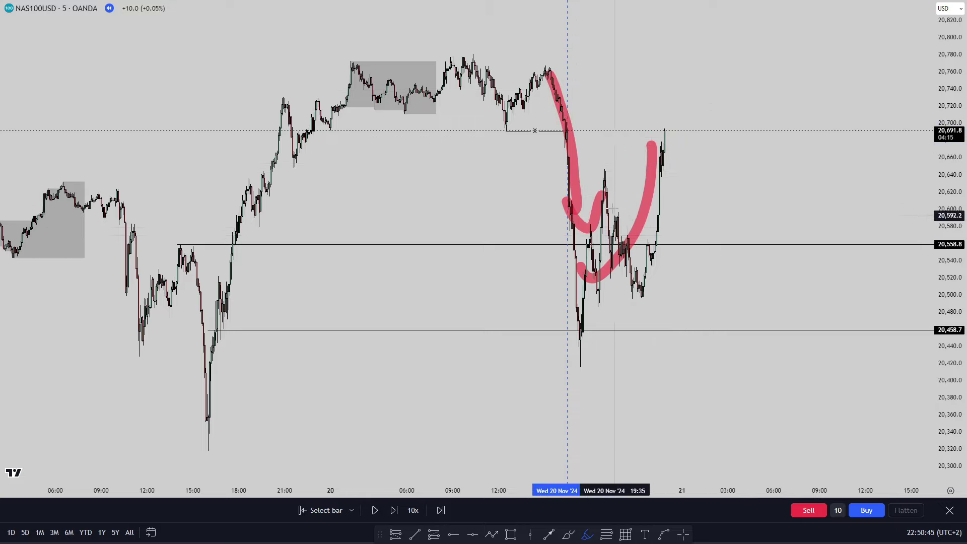
# Trace the full drop through the 20,458.7 ray and the rebound from its low with the highlighter, deleting the strokes.
pyautogui.moveTo(549, 73); pyautogui.dragTo(592, 360)
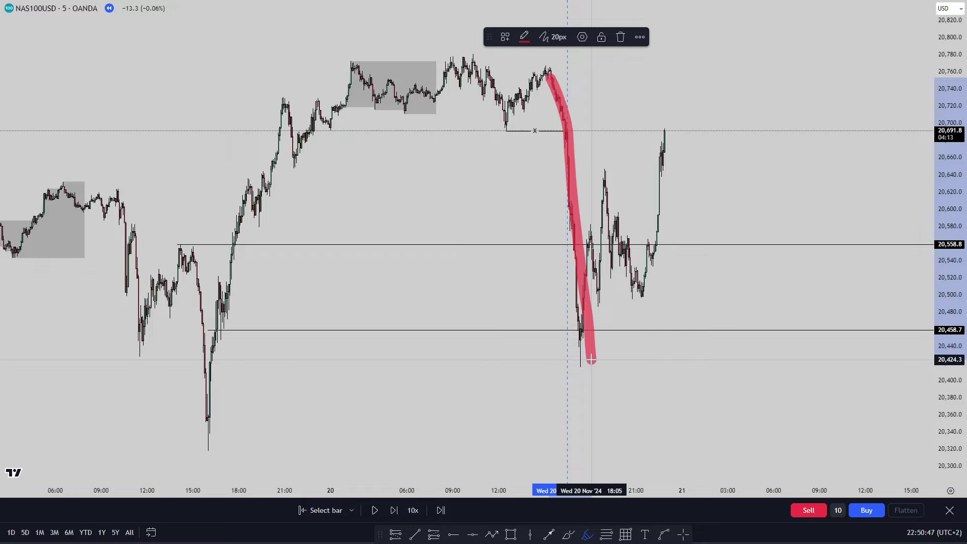
pyautogui.press('Delete')
pyautogui.moveTo(552, 67)
pyautogui.mouseDown()
pyautogui.moveTo(535, 252)
pyautogui.moveTo(591, 104)
pyautogui.mouseUp()
pyautogui.press('Delete')
pyautogui.moveTo(576, 335); pyautogui.dragTo(730, 82)
pyautogui.press('Delete')
pyautogui.moveTo(588, 181)
pyautogui.mouseDown()
pyautogui.moveTo(697, 156)
pyautogui.moveTo(633, 133)
pyautogui.mouseUp()
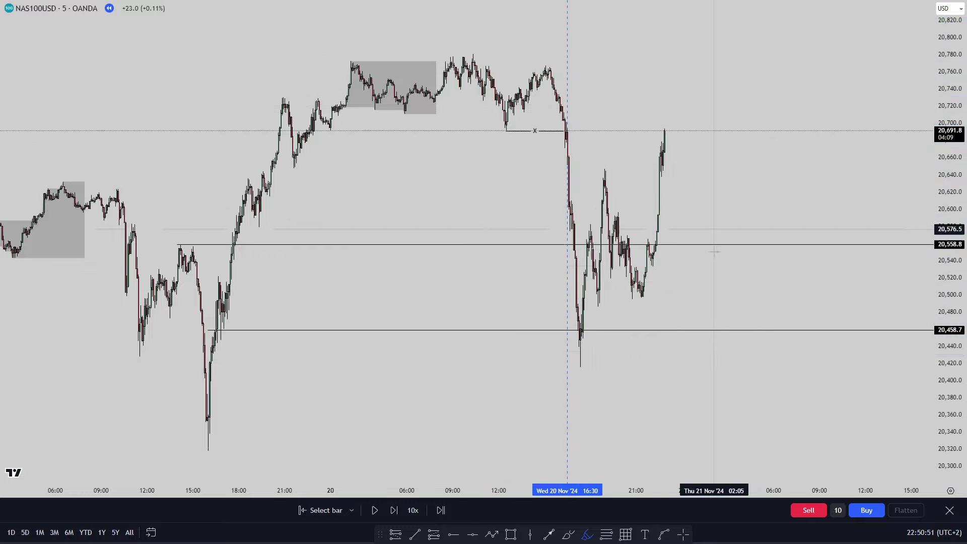
pyautogui.moveTo(702, 391); pyautogui.dragTo(800, 403)
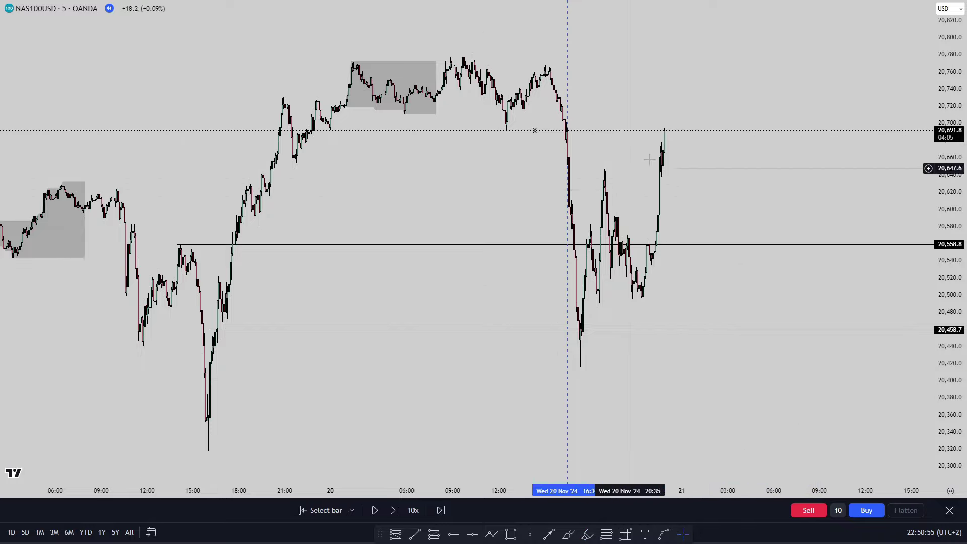
# Examine the 5-minute price action around the X-marked line and the 16:30 vertical line up close.
pyautogui.moveTo(481, 107); pyautogui.dragTo(479, 111)
pyautogui.moveTo(661, 158); pyautogui.dragTo(710, 227)
pyautogui.scroll(-1, 745, 201)
pyautogui.moveTo(769, 179); pyautogui.dragTo(803, 222)
pyautogui.scroll(1, 723, 169)
pyautogui.moveTo(945, 267); pyautogui.dragTo(940, 92)
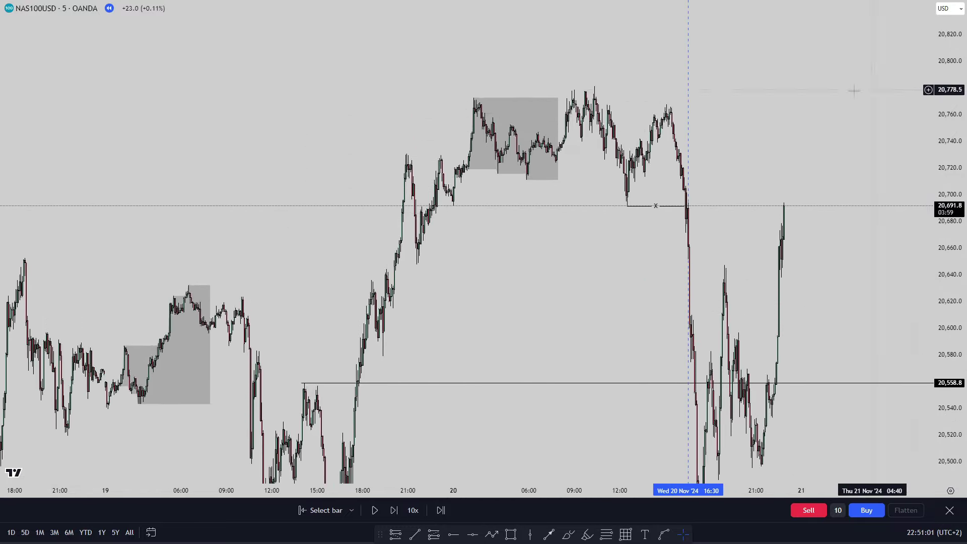
pyautogui.scroll(5, 826, 106)
pyautogui.moveTo(759, 133); pyautogui.dragTo(891, 222)
pyautogui.scroll(2, 920, 277)
pyautogui.scroll(2, 757, 207)
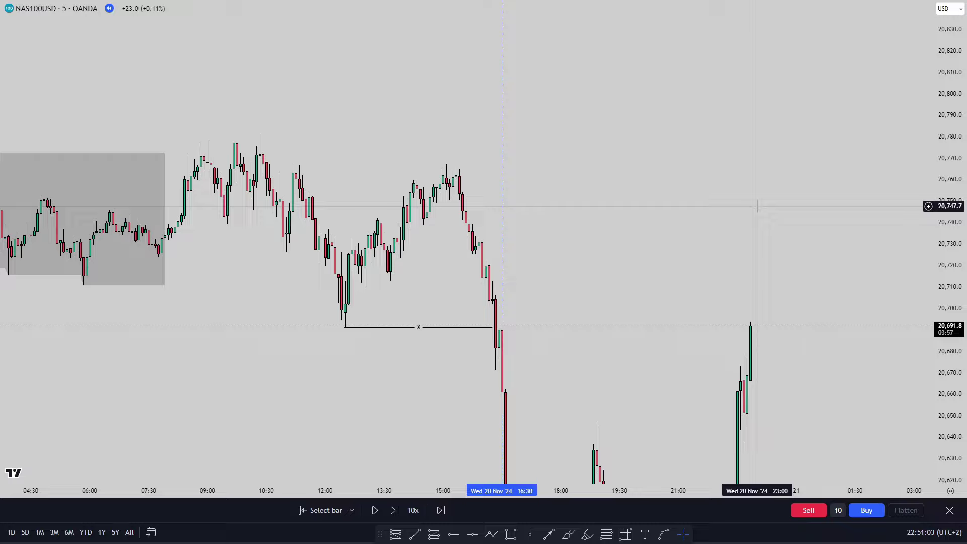
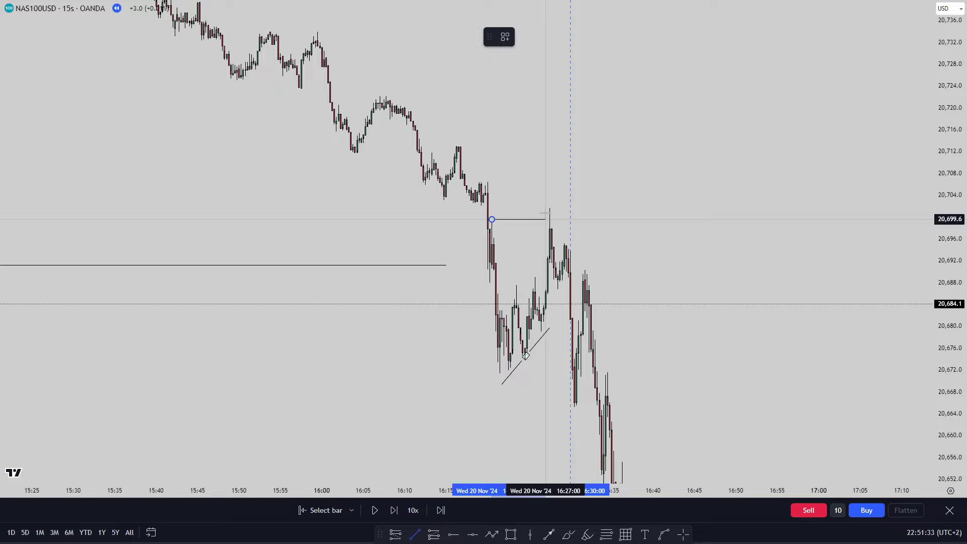
# On the 15-second chart, finish the horizontal trend line at 20,699.6 ending at 16:27:00 and apply the BAM drawing template.
pyautogui.click(546, 213)
pyautogui.click(505, 37)
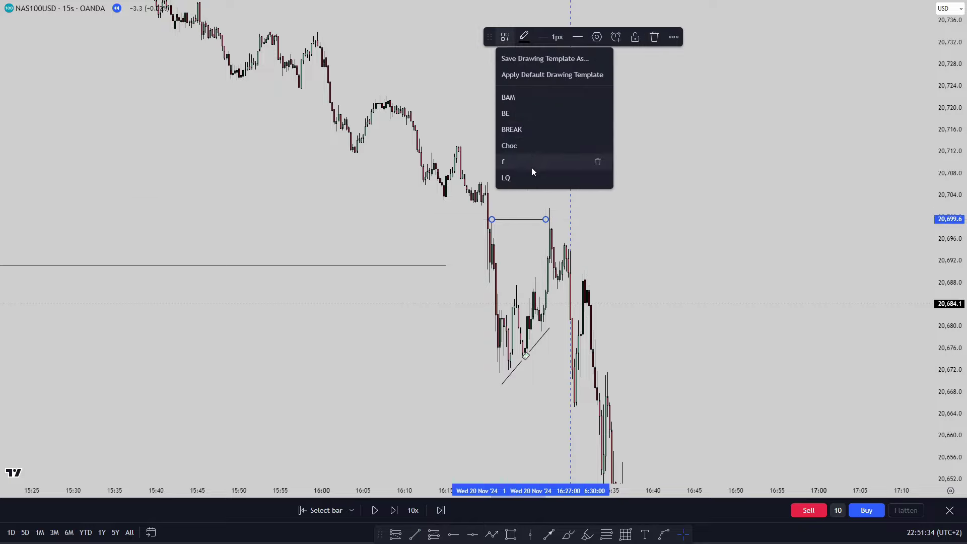
pyautogui.click(536, 98)
pyautogui.scroll(-1, 459, 265)
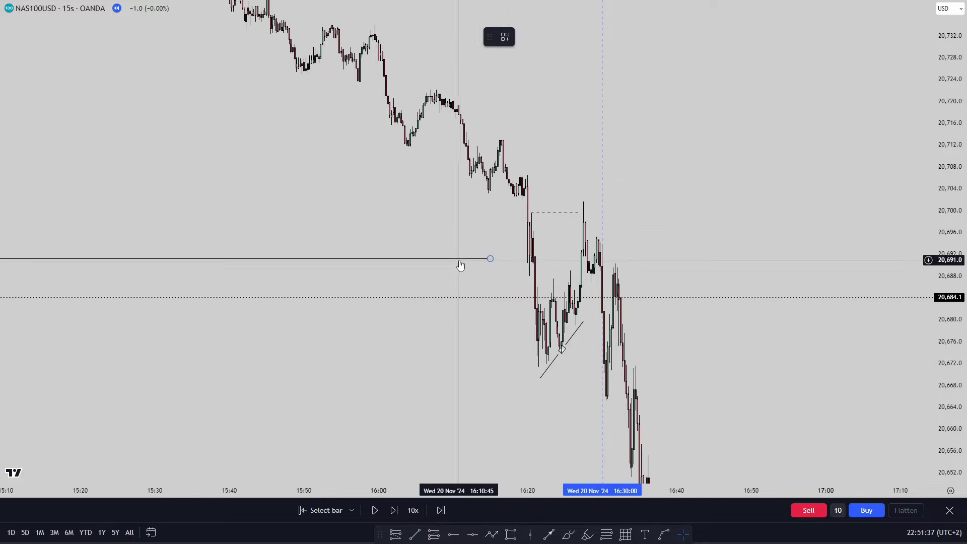
# Fit the rising trend line beneath the 15-second lows, running from 20,671.1 up to 20,679.2 at 16:26:45.
pyautogui.click(458, 261)
pyautogui.moveTo(520, 369); pyautogui.dragTo(494, 334)
pyautogui.click(541, 287)
pyautogui.moveTo(541, 287); pyautogui.dragTo(535, 289)
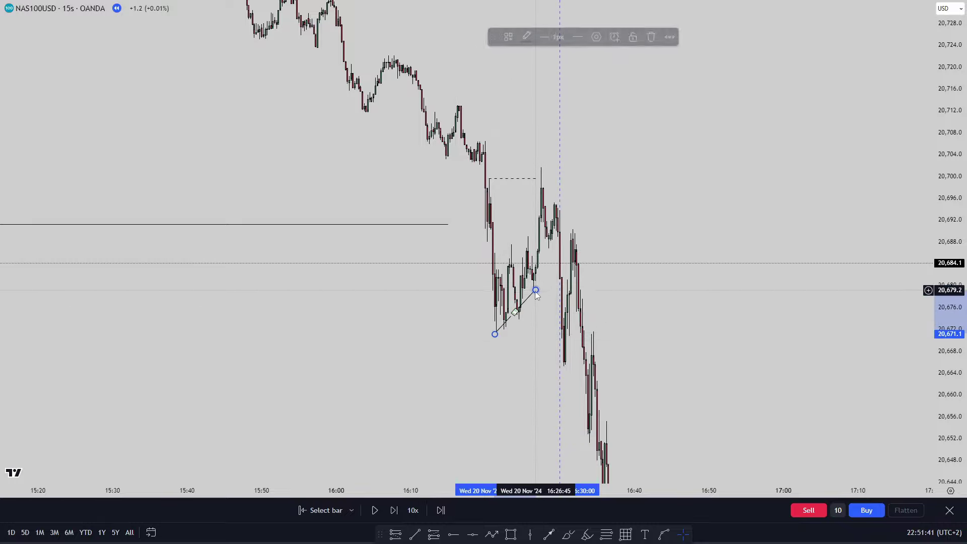
pyautogui.moveTo(519, 327); pyautogui.dragTo(495, 341)
pyautogui.scroll(1, 471, 336)
pyautogui.moveTo(559, 323); pyautogui.dragTo(645, 307)
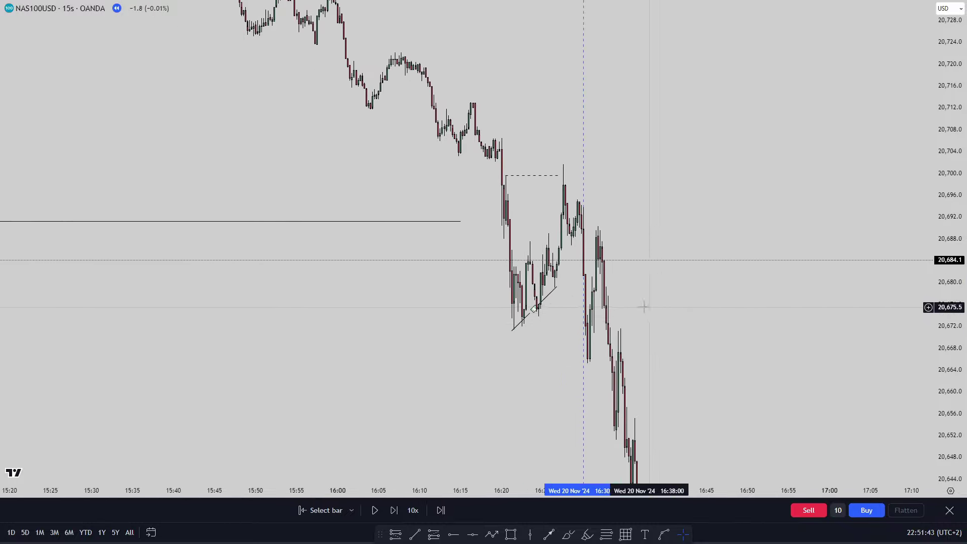
# Draw a horizontal trend line at 20,671.4 from 16:23 to 16:29:45 and apply the BREAK drawing template.
pyautogui.scroll(2, 639, 302)
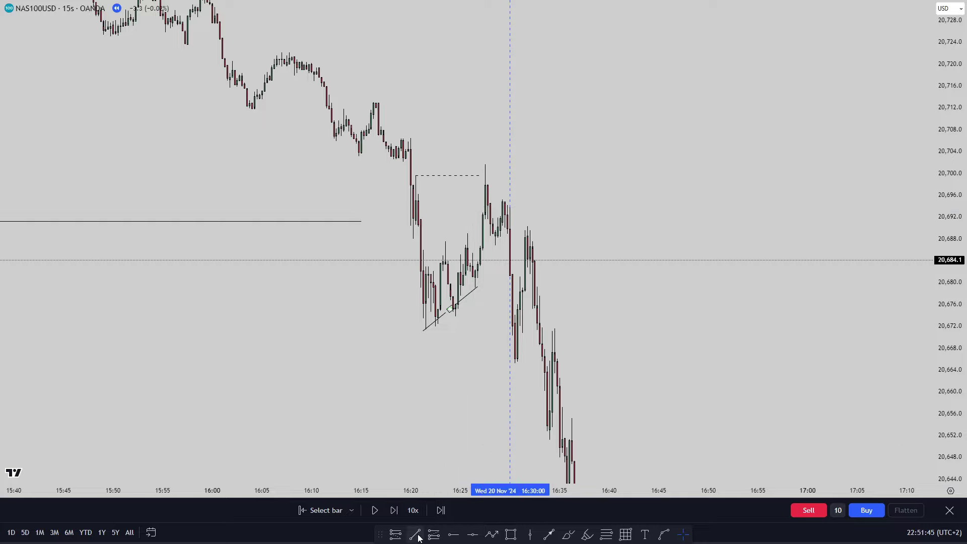
pyautogui.click(514, 341)
pyautogui.click(501, 21)
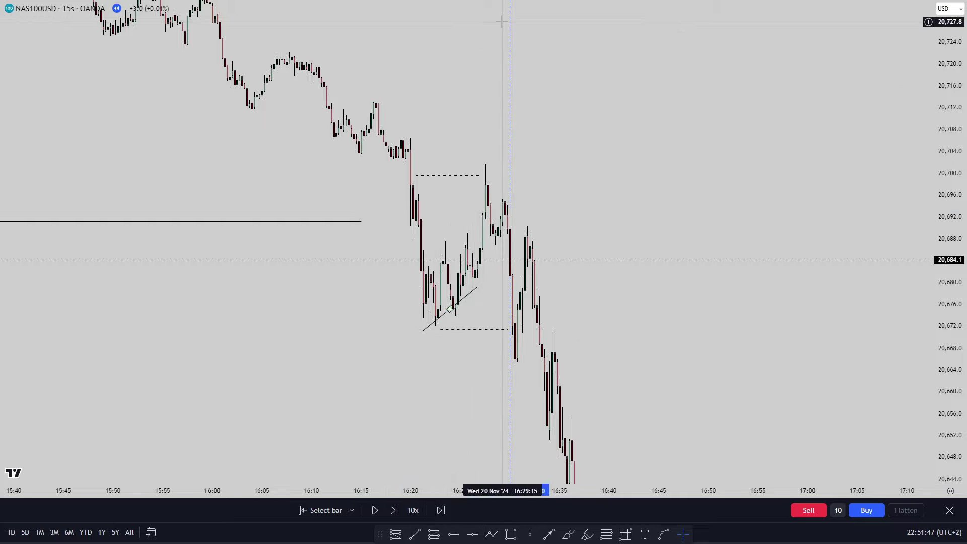
pyautogui.click(497, 330)
pyautogui.click(505, 37)
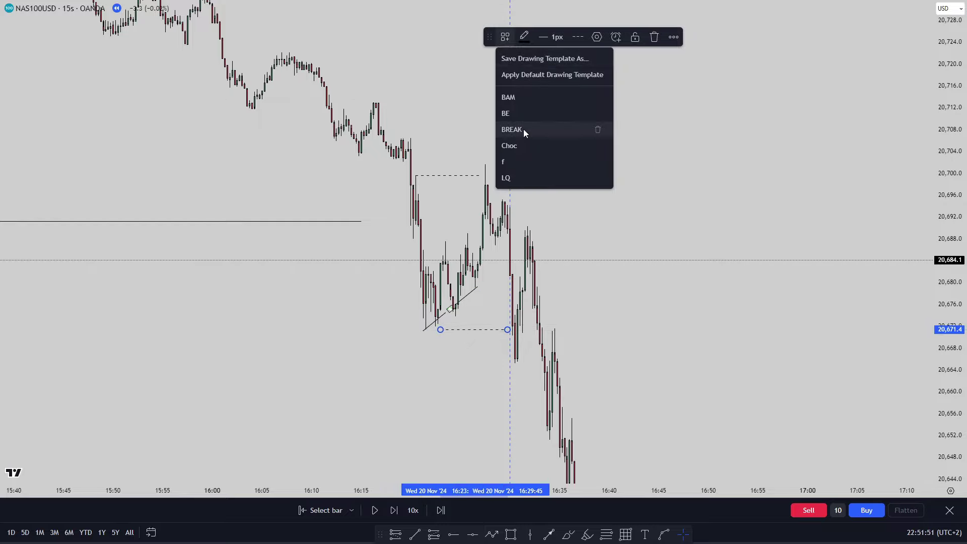
pyautogui.click(521, 130)
pyautogui.click(541, 147)
# Sketch upward and downward arrows plus a short stroke near the post-16:30 high with the highlighter, undoing each stroke.
pyautogui.scroll(2, 591, 209)
pyautogui.moveTo(563, 278); pyautogui.dragTo(629, 115)
pyautogui.scroll(-1, 619, 285)
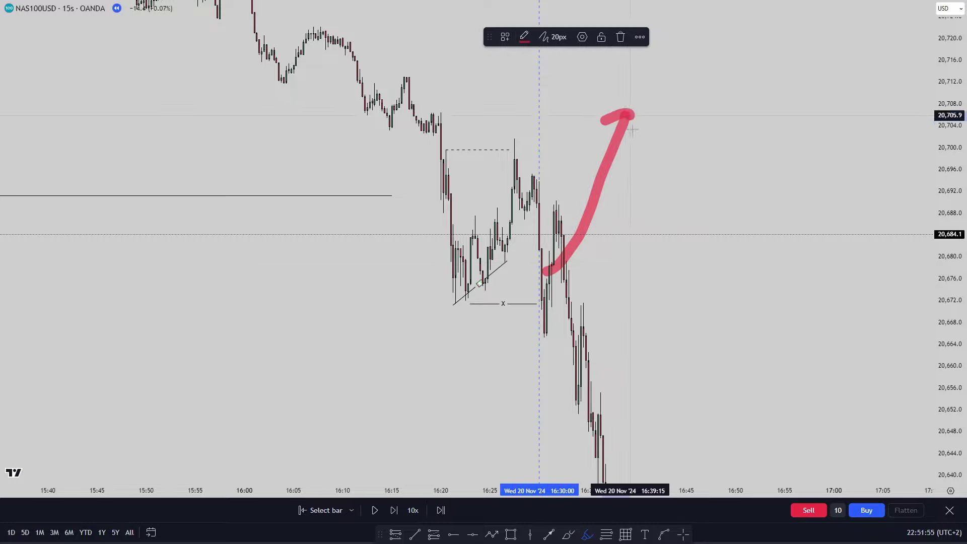
pyautogui.moveTo(567, 216); pyautogui.dragTo(634, 345)
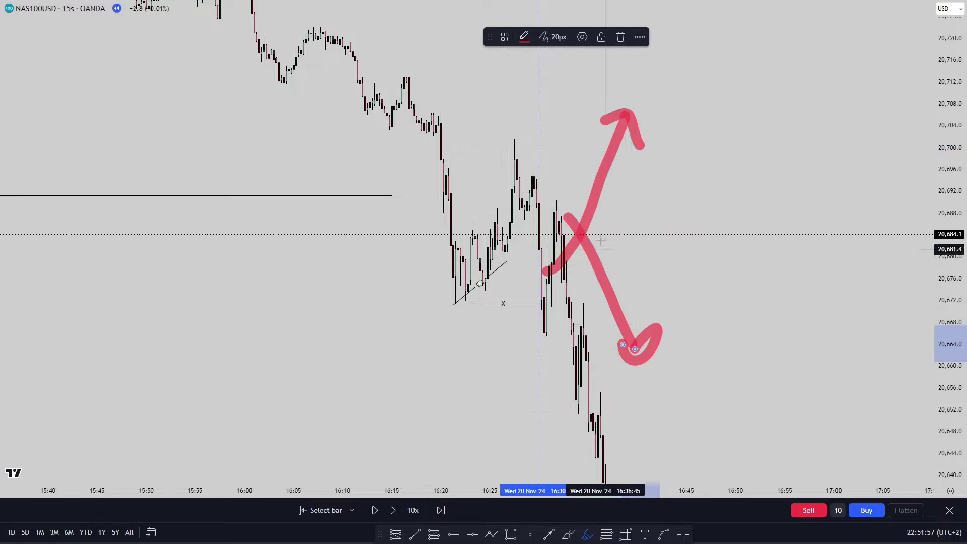
pyautogui.hotkey('ctrl', 'z')
pyautogui.hotkey('ctrl', 'z')
pyautogui.moveTo(534, 205); pyautogui.dragTo(601, 211)
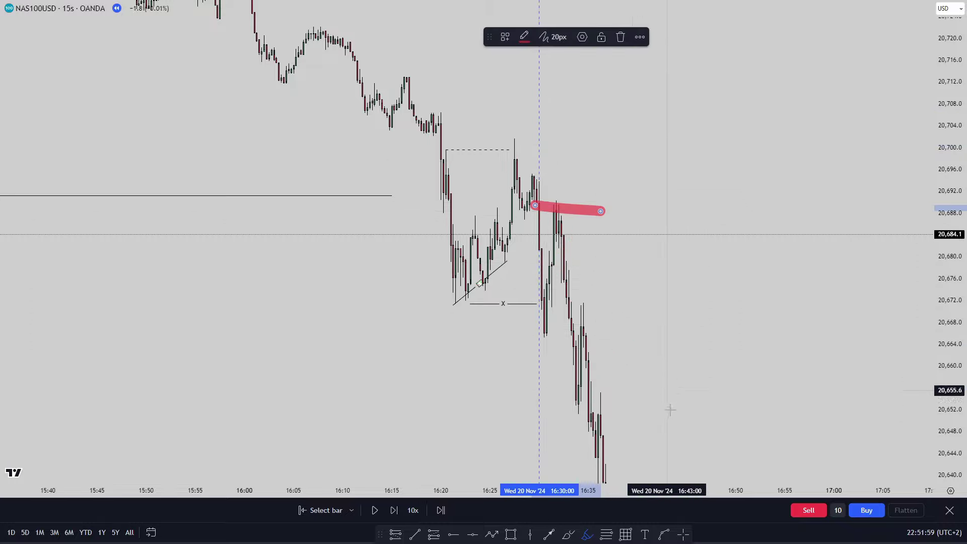
pyautogui.hotkey('ctrl', 'z')
# Draw a rectangle zone between 20,688.9 and 20,695.2 at the high before 16:30, extending its end to 16:32:30.
pyautogui.scroll(3, 669, 365)
pyautogui.moveTo(664, 365); pyautogui.dragTo(692, 374)
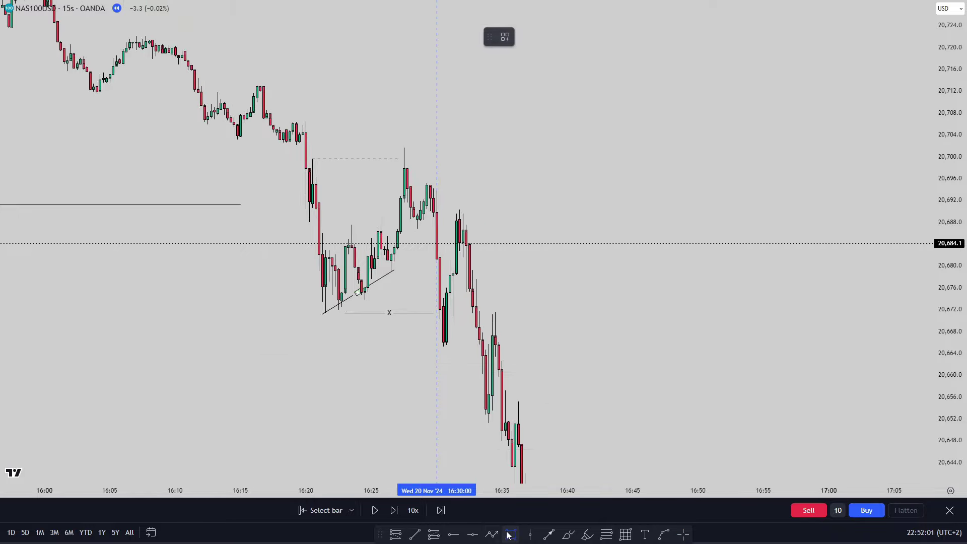
pyautogui.moveTo(427, 217)
pyautogui.mouseDown()
pyautogui.moveTo(440, 183)
pyautogui.moveTo(469, 183)
pyautogui.mouseUp()
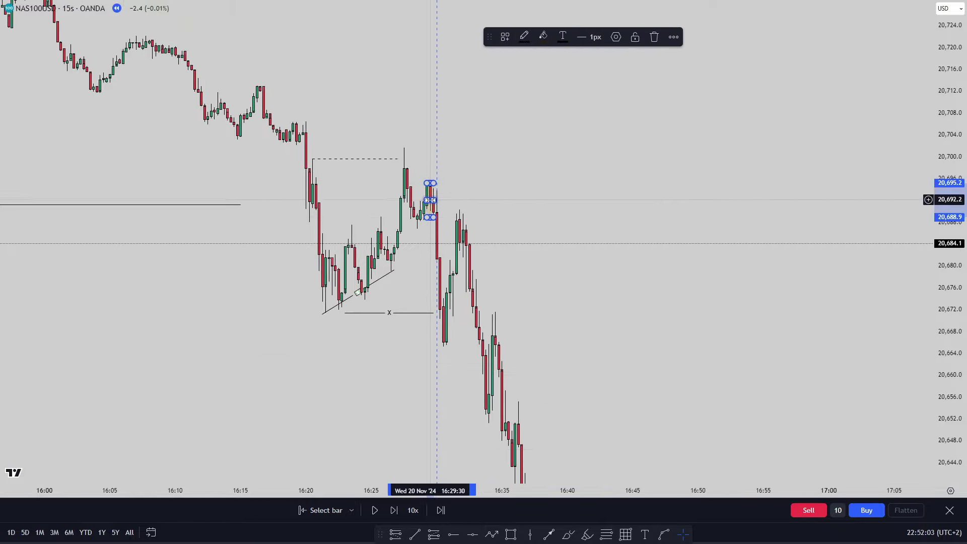
pyautogui.click(495, 213)
pyautogui.scroll(-2, 718, 270)
pyautogui.moveTo(719, 270); pyautogui.dragTo(719, 229)
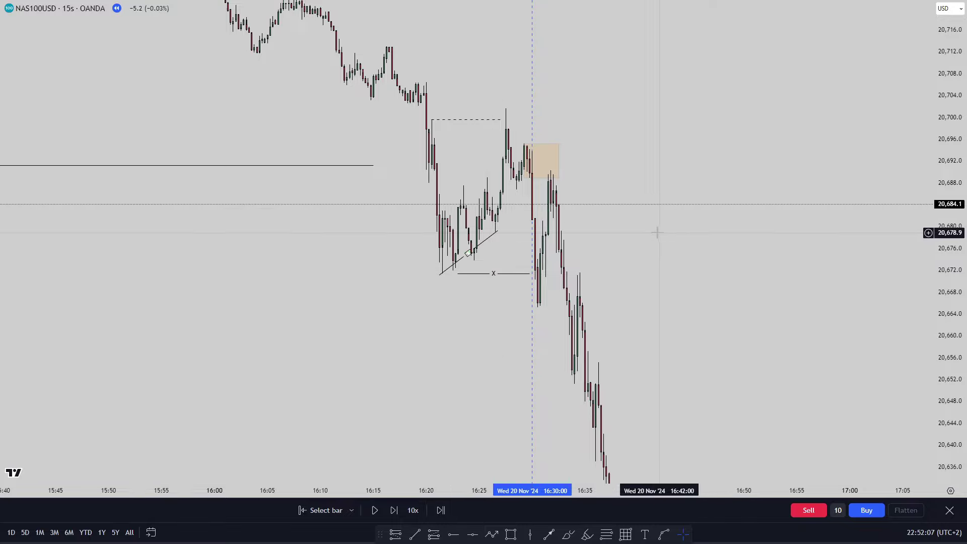
# Lower the rising trend line under the 15-second lows so it runs from 20,670.3 to 20,678.4.
pyautogui.click(476, 121)
pyautogui.click(539, 319)
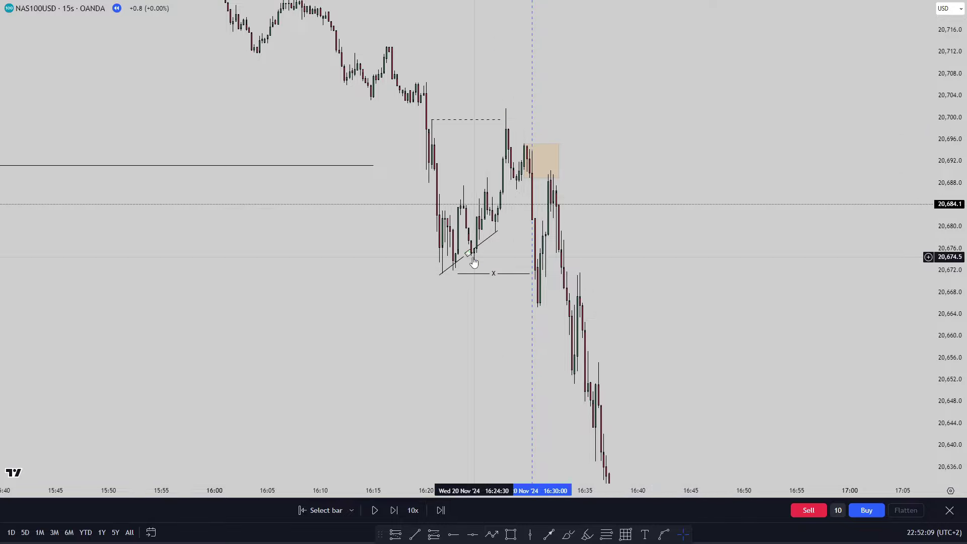
pyautogui.moveTo(468, 254); pyautogui.dragTo(469, 258)
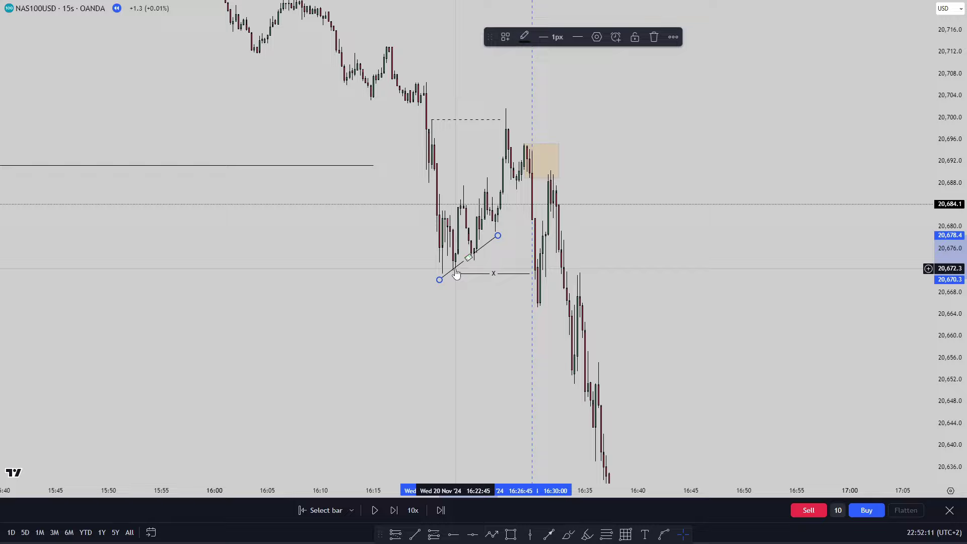
# Review the dashed level, the X-marked line and the shaded zone on the 15-second chart in turn.
pyautogui.click(489, 121)
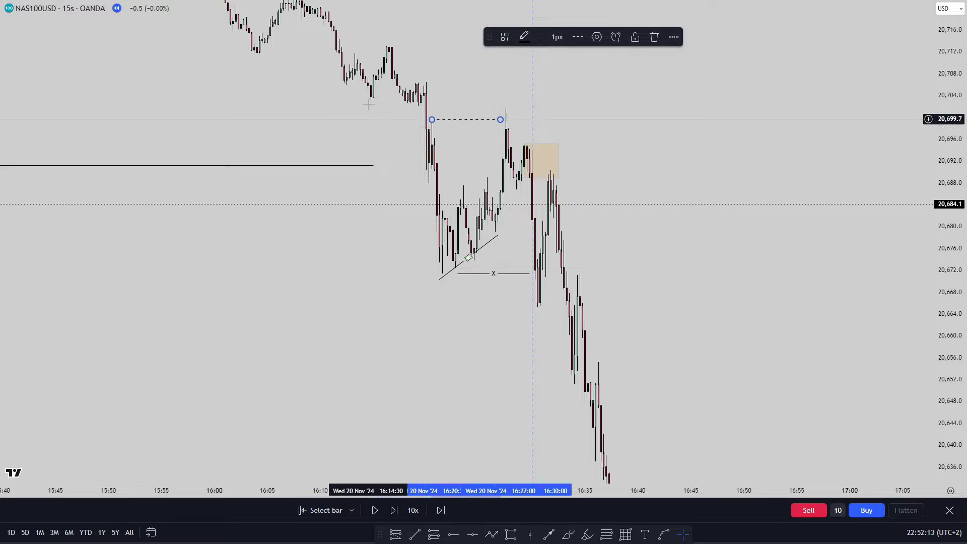
pyautogui.moveTo(440, 184); pyautogui.dragTo(405, 211)
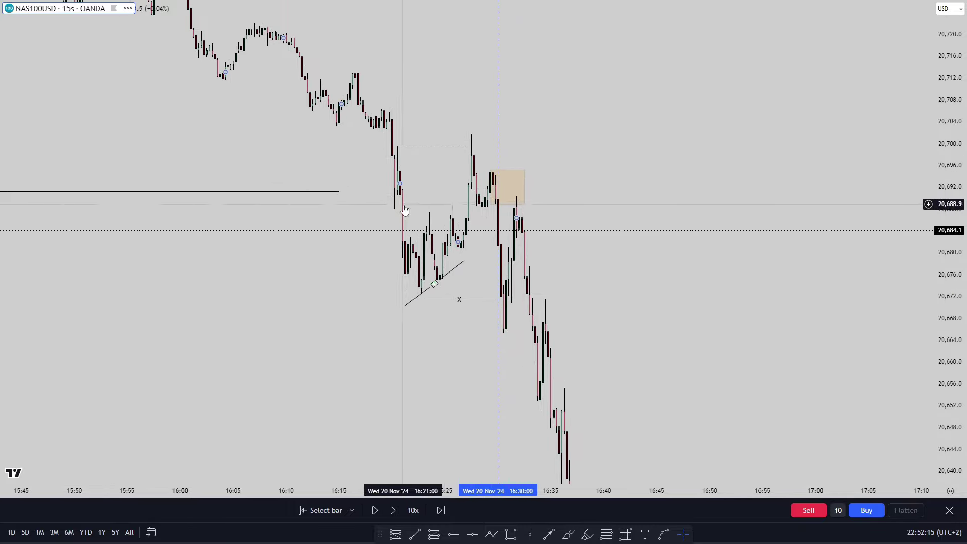
pyautogui.click(495, 300)
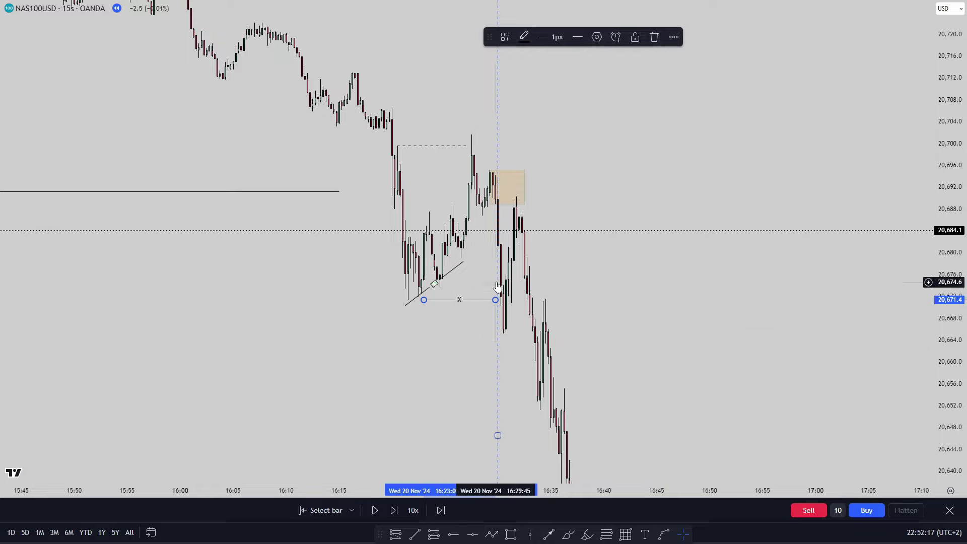
pyautogui.click(498, 202)
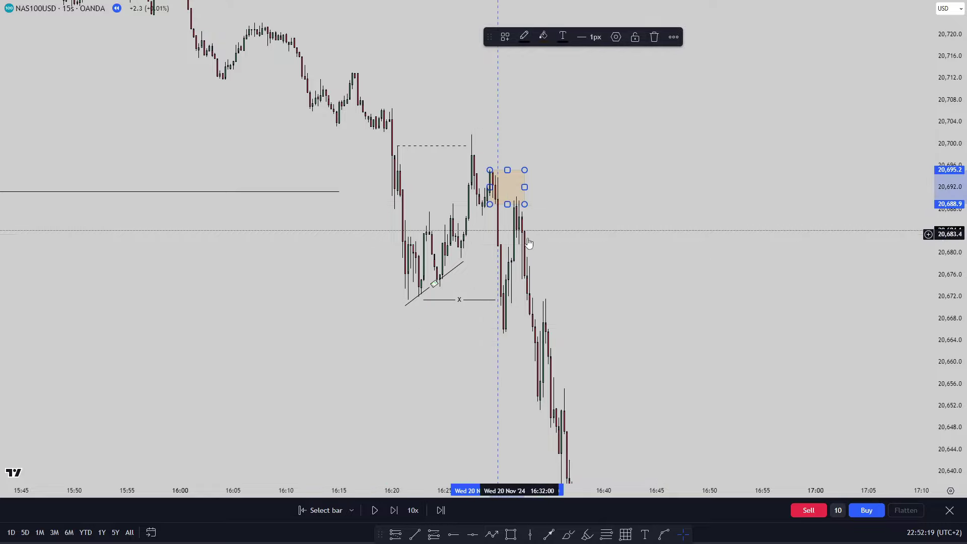
pyautogui.scroll(2, 406, 230)
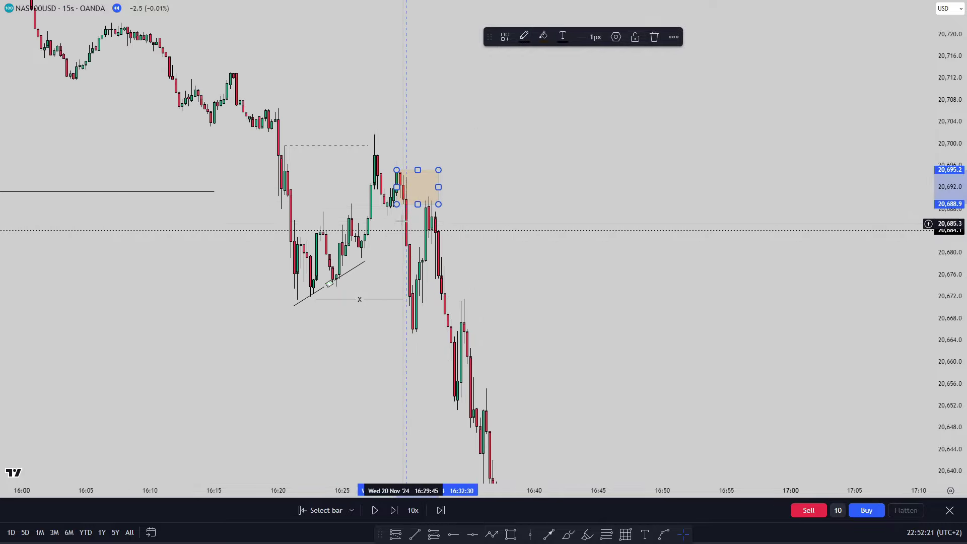
pyautogui.moveTo(437, 219); pyautogui.dragTo(439, 202)
pyautogui.moveTo(584, 407); pyautogui.dragTo(688, 442)
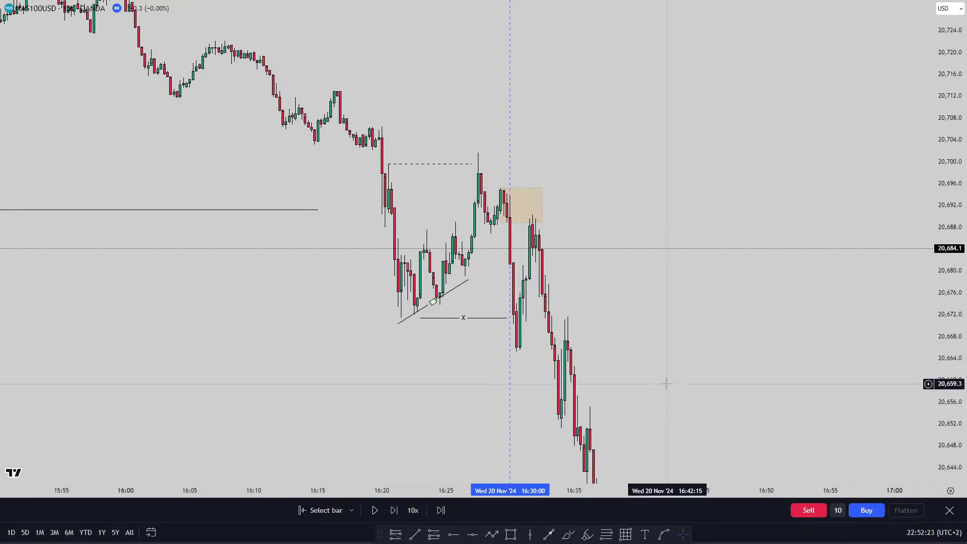
# Try to find the 16:30 price action by going back in time on the 1-second chart.
pyautogui.write('1s')
pyautogui.press('Return')
pyautogui.scroll(-12, 656, 347)
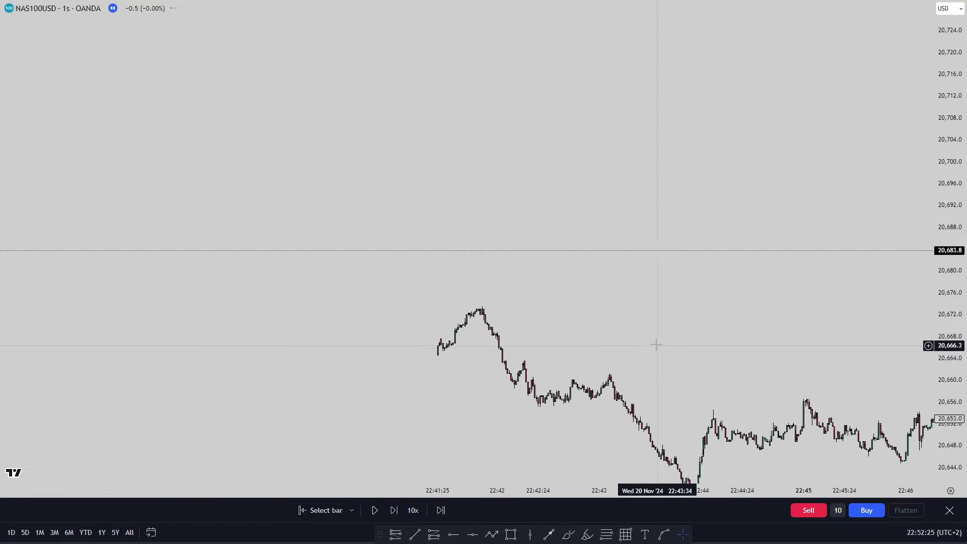
pyautogui.scroll(1, 616, 196)
pyautogui.rightClick(620, 194)
pyautogui.click(646, 205)
pyautogui.moveTo(947, 283); pyautogui.dragTo(947, 356)
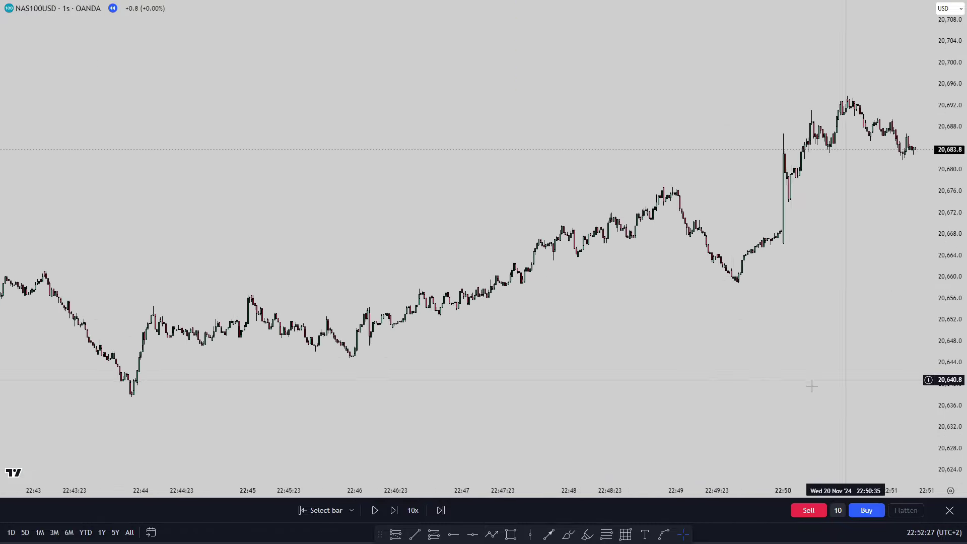
pyautogui.scroll(-12, 770, 382)
pyautogui.scroll(-7, 717, 374)
pyautogui.moveTo(302, 347); pyautogui.dragTo(622, 317)
pyautogui.moveTo(487, 316); pyautogui.dragTo(599, 321)
# On the 5-minute chart, reset the view and restart the replay at the 16:30 bar of 20 November 2024.
pyautogui.write('5')
pyautogui.press('Return')
pyautogui.rightClick(593, 135)
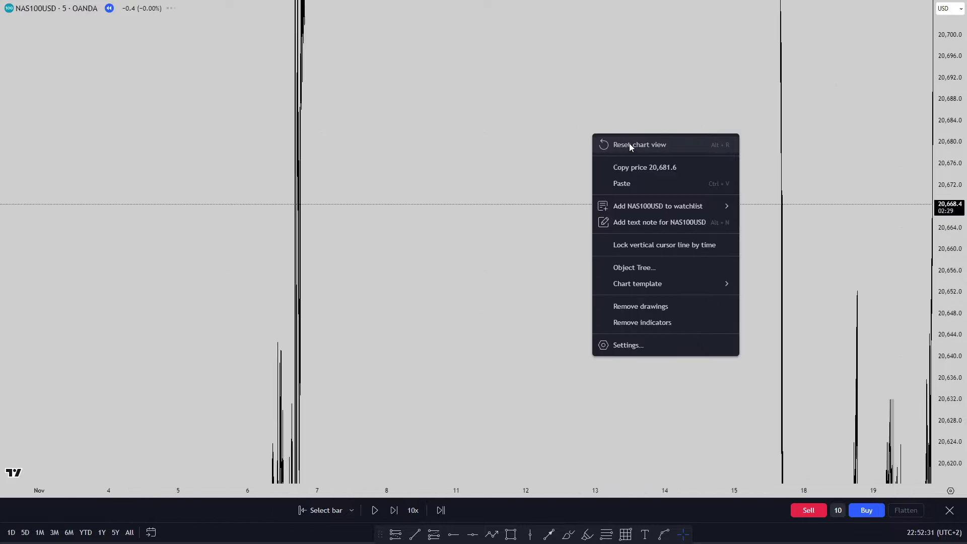
pyautogui.click(631, 146)
pyautogui.scroll(6, 811, 395)
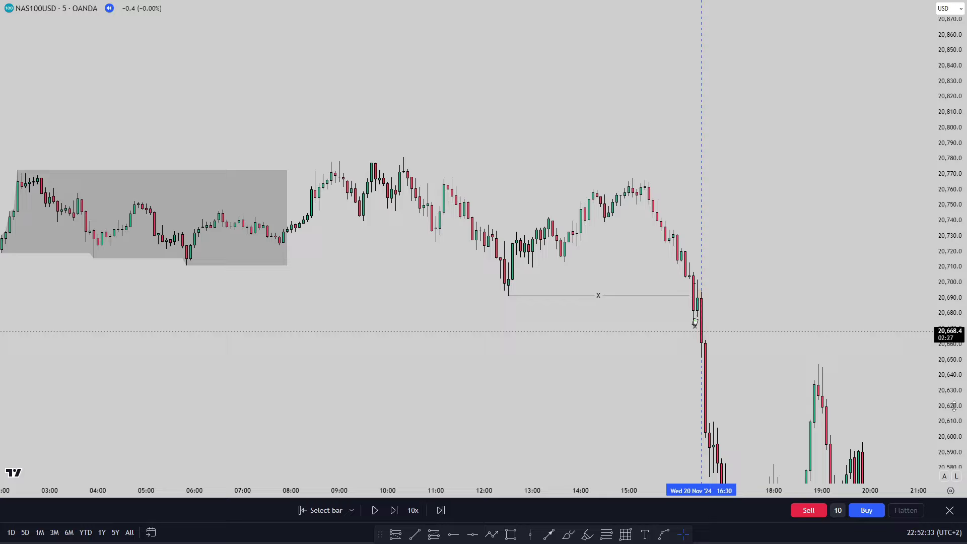
pyautogui.click(326, 510)
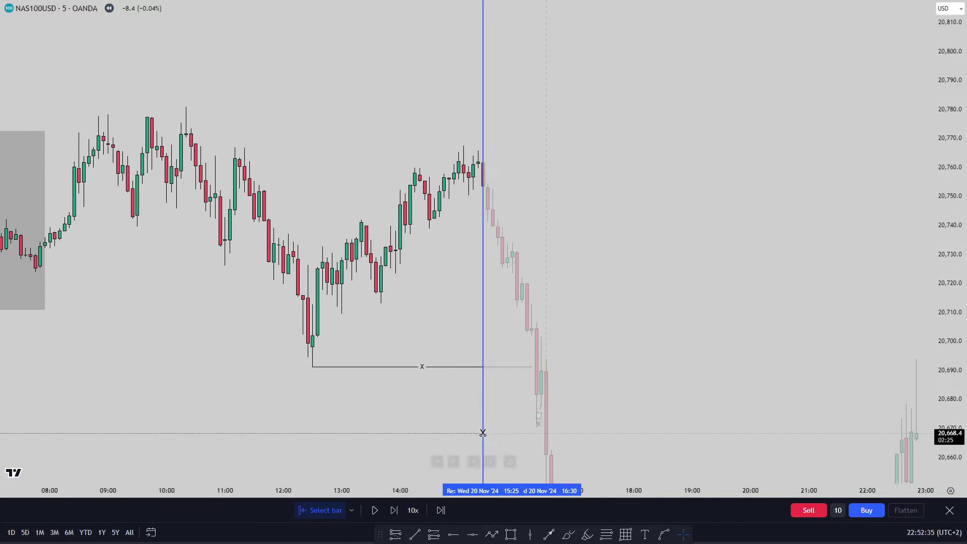
pyautogui.click(551, 363)
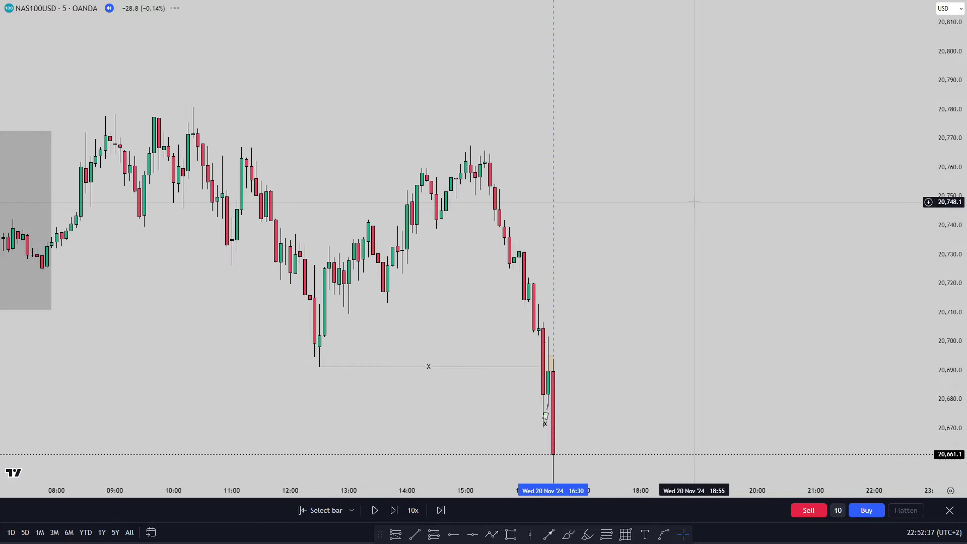
# Switch to the 1-second chart and rescale it to frame the price action around the shaded zone.
pyautogui.write('1s')
pyautogui.press('Return')
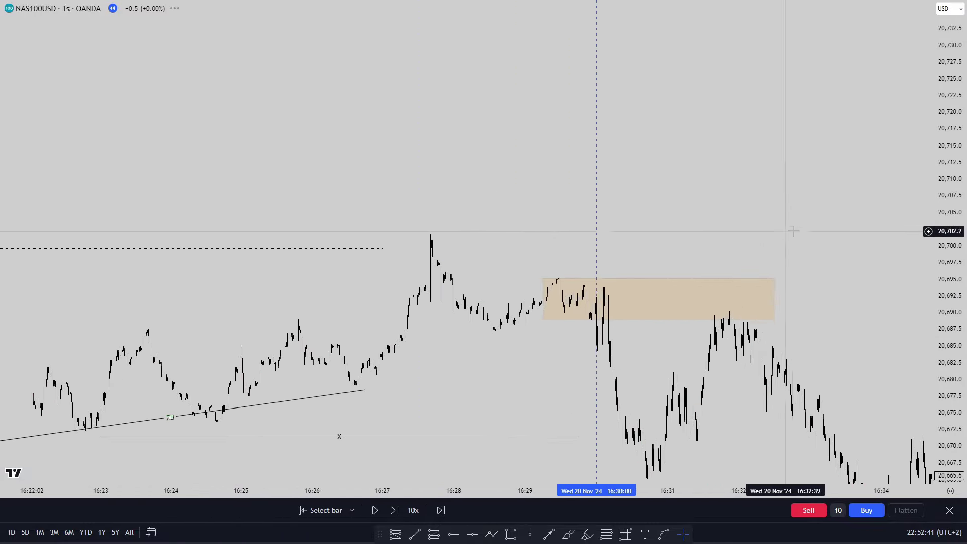
pyautogui.moveTo(943, 293); pyautogui.dragTo(942, 188)
pyautogui.scroll(3, 786, 185)
pyautogui.moveTo(778, 185); pyautogui.dragTo(762, 131)
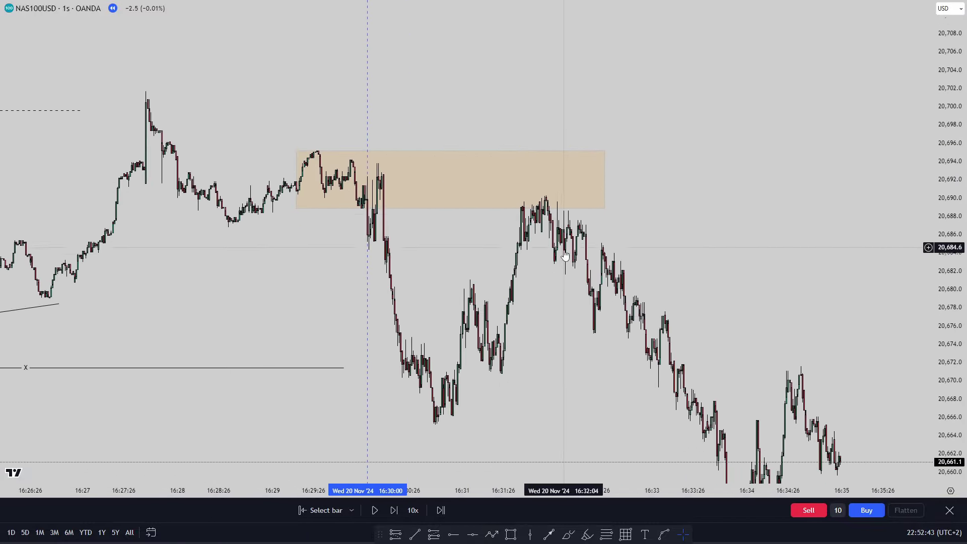
pyautogui.scroll(-3, 541, 262)
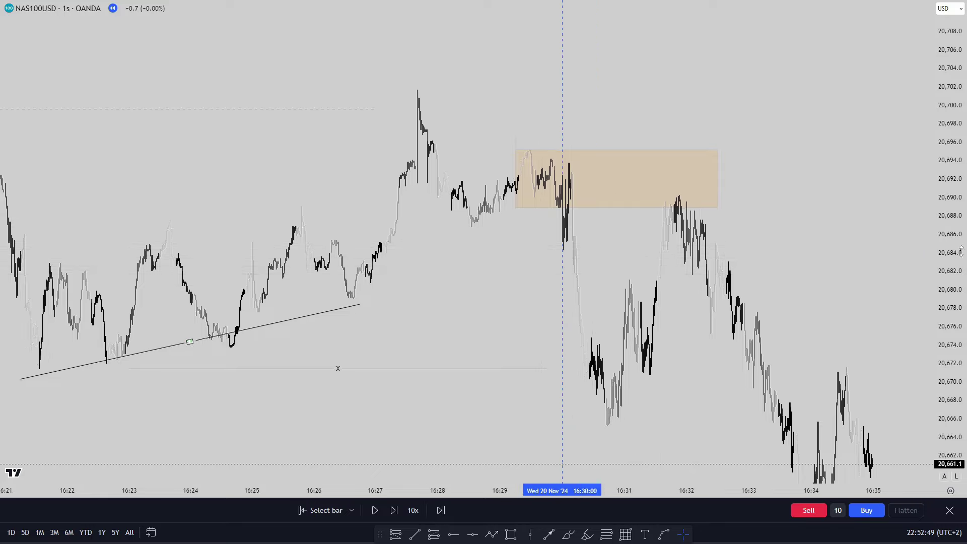
pyautogui.scroll(2, 816, 273)
# Check the shaded zone and its reaction on the 1-minute chart, returning to the 1-second chart.
pyautogui.write('1')
pyautogui.press('Return')
pyautogui.scroll(10, 812, 271)
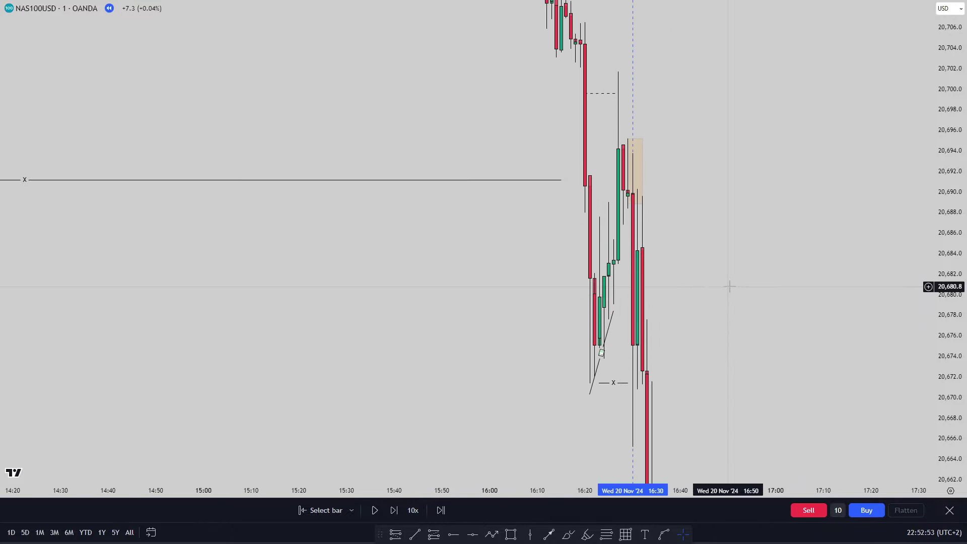
pyautogui.write('1s')
pyautogui.press('Return')
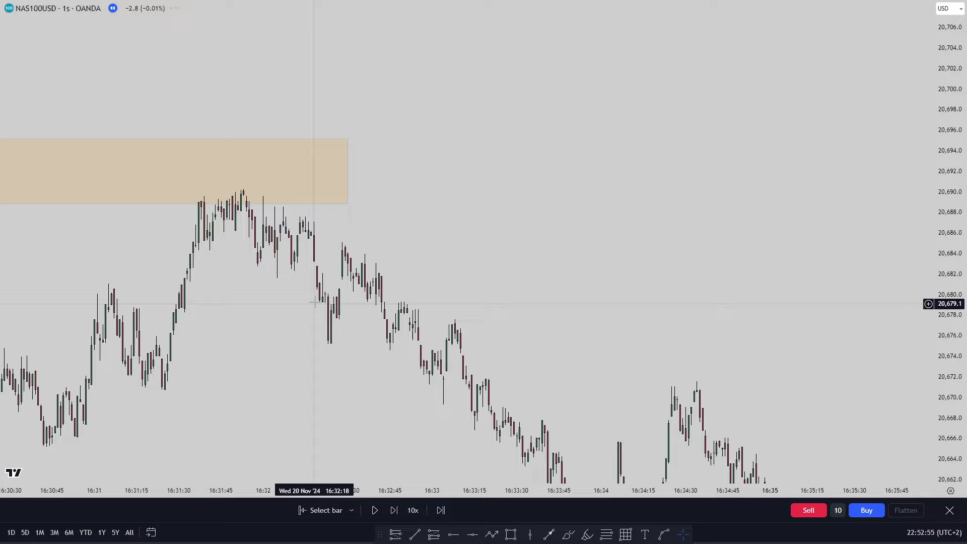
# Draw a horizontal trend line at about 20,684.3 beneath the 1-second lows inside the zone reaction, ending near 16:32:17.
pyautogui.scroll(3, 714, 269)
pyautogui.moveTo(660, 270); pyautogui.dragTo(597, 270)
pyautogui.scroll(-4, 597, 270)
pyautogui.moveTo(513, 259); pyautogui.dragTo(438, 248)
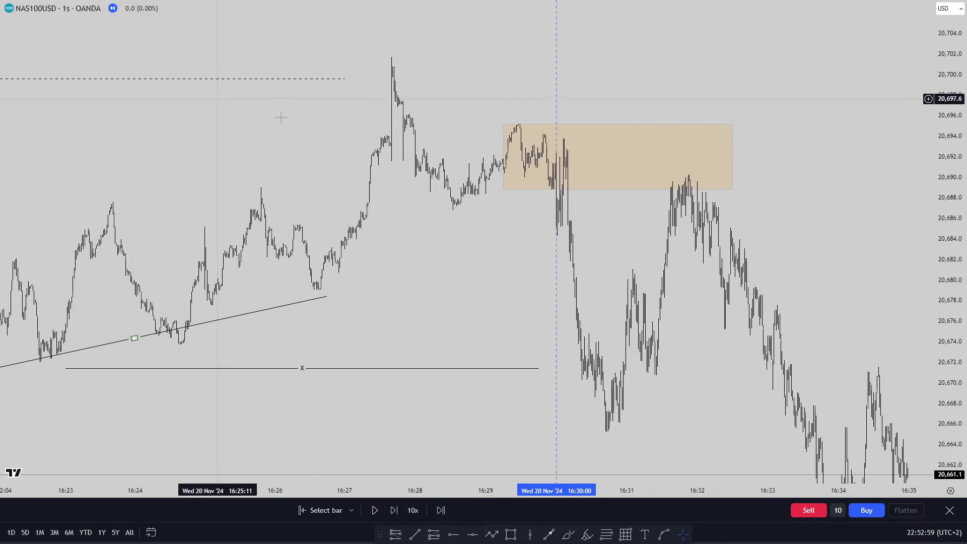
pyautogui.scroll(3, 473, 171)
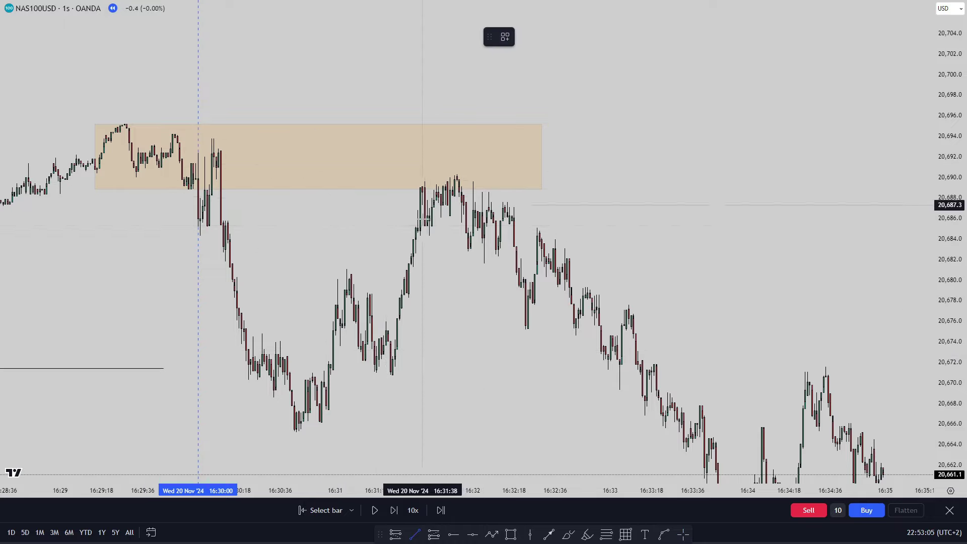
pyautogui.click(507, 237)
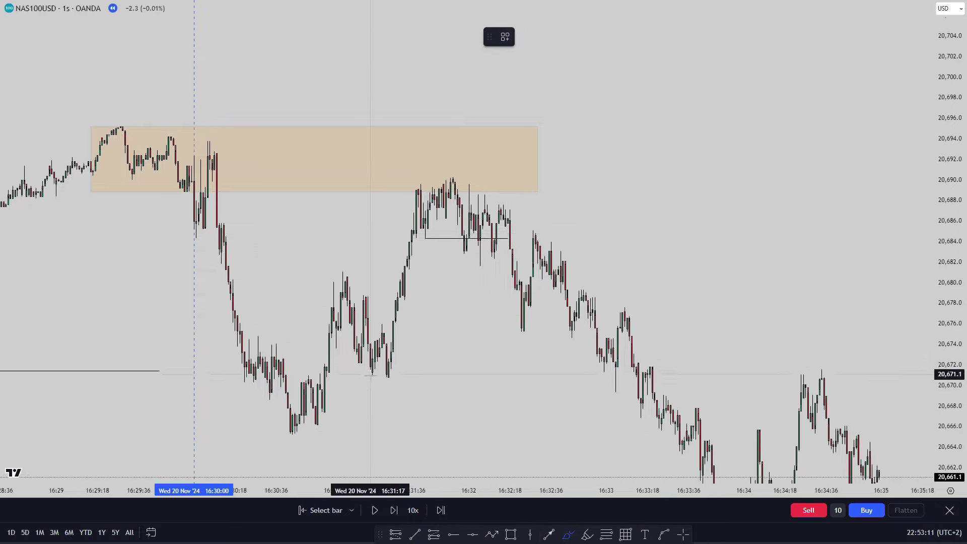
# Trace the rise into the zone and the break below the new line with the brush, deleting the strokes.
pyautogui.moveTo(381, 383); pyautogui.dragTo(407, 182)
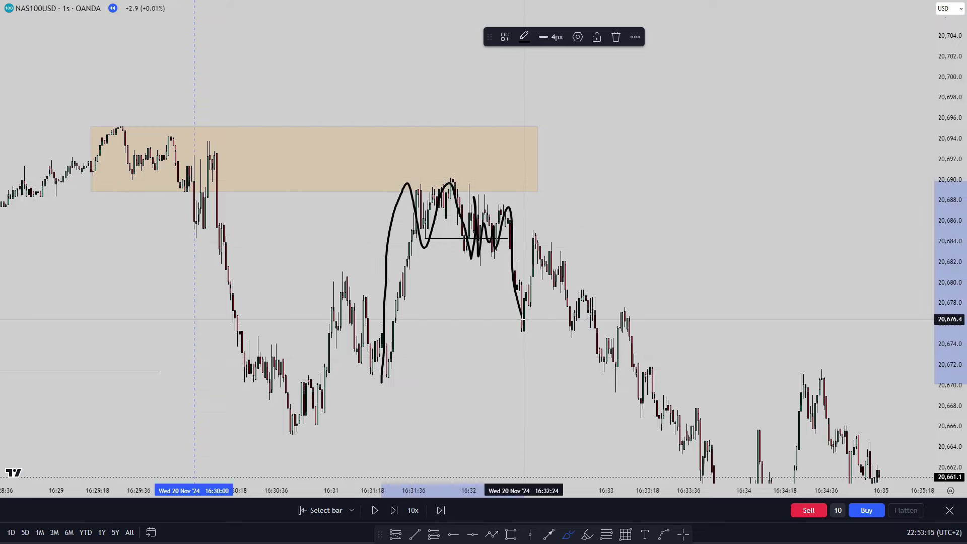
pyautogui.press('Delete')
pyautogui.moveTo(492, 251); pyautogui.dragTo(536, 249)
pyautogui.press('Delete')
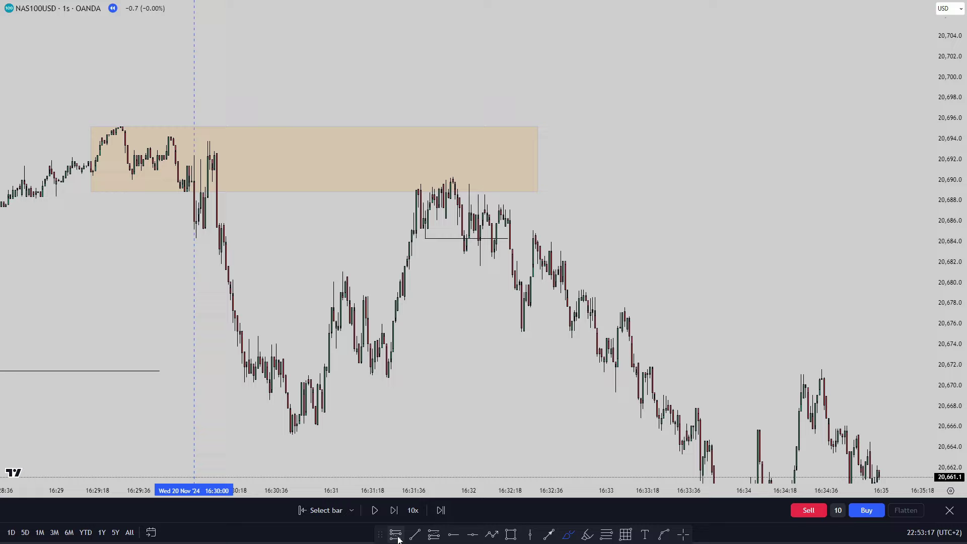
# Place a short position below the broken 1-second lows with its entry at 20,682.7 and raise the stop to about 20,702.5.
pyautogui.click(396, 535)
pyautogui.click(501, 262)
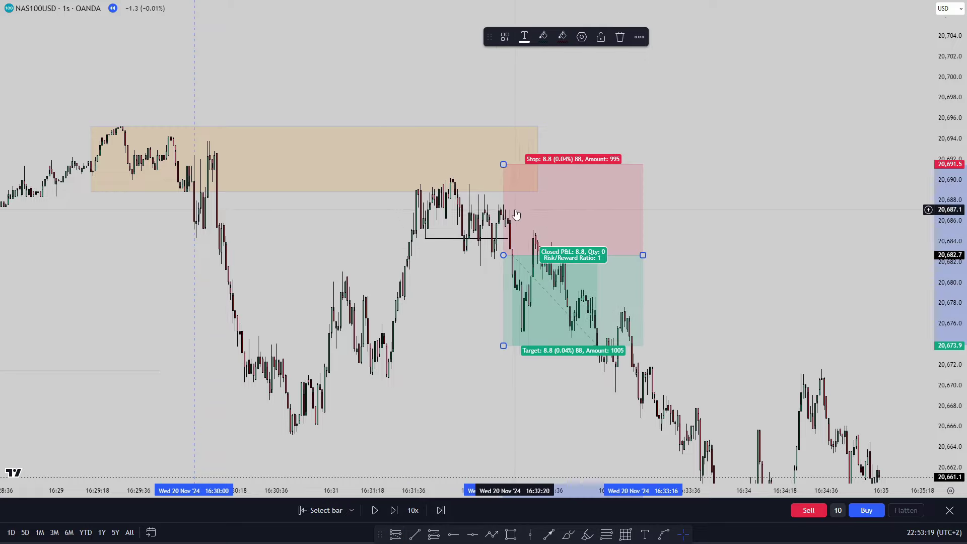
pyautogui.moveTo(503, 164); pyautogui.dragTo(503, 106)
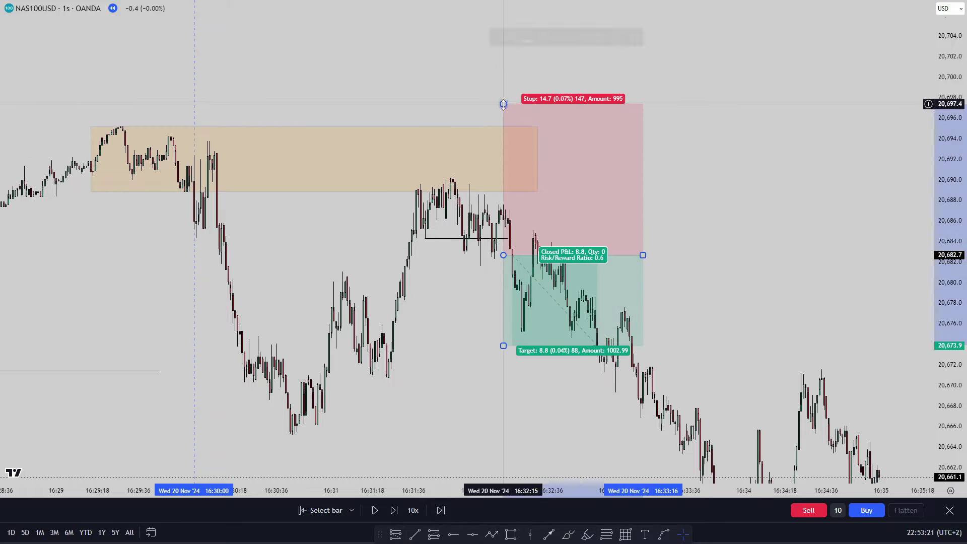
pyautogui.click(418, 123)
pyautogui.scroll(-3, 417, 122)
pyautogui.moveTo(620, 106); pyautogui.dragTo(624, 51)
pyautogui.click(582, 93)
pyautogui.scroll(-3, 582, 92)
pyautogui.moveTo(583, 93); pyautogui.dragTo(520, 108)
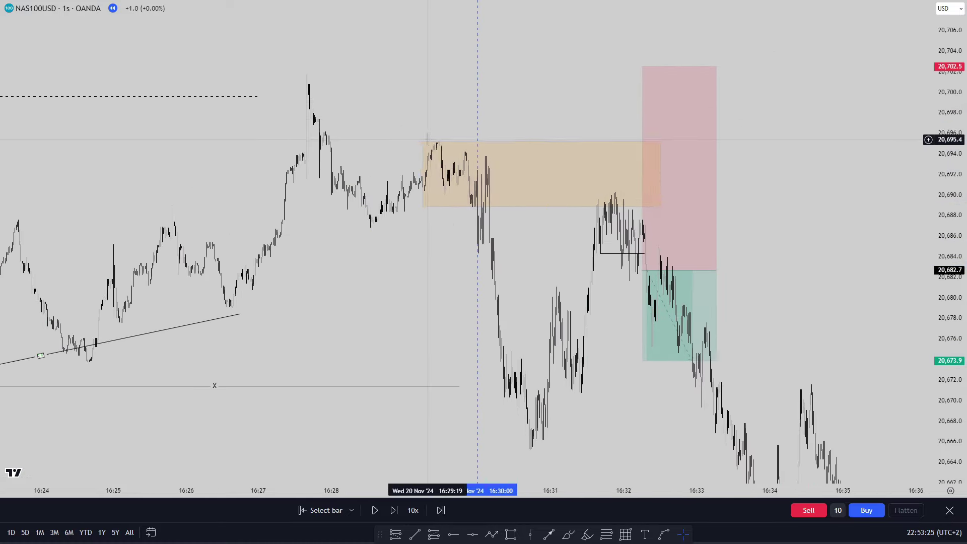
# Extend the shaded zone back to the swing high just before 16:28 and raise the short position's stop to 20,704.2.
pyautogui.moveTo(424, 142); pyautogui.dragTo(301, 75)
pyautogui.click(339, 58)
pyautogui.scroll(-2, 680, 152)
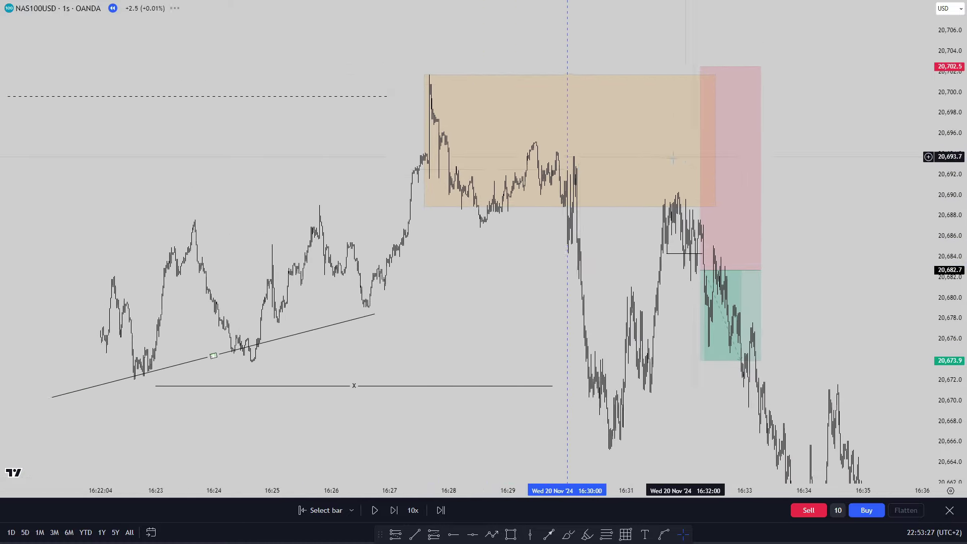
pyautogui.moveTo(675, 155); pyautogui.dragTo(621, 166)
pyautogui.moveTo(658, 77); pyautogui.dragTo(659, 59)
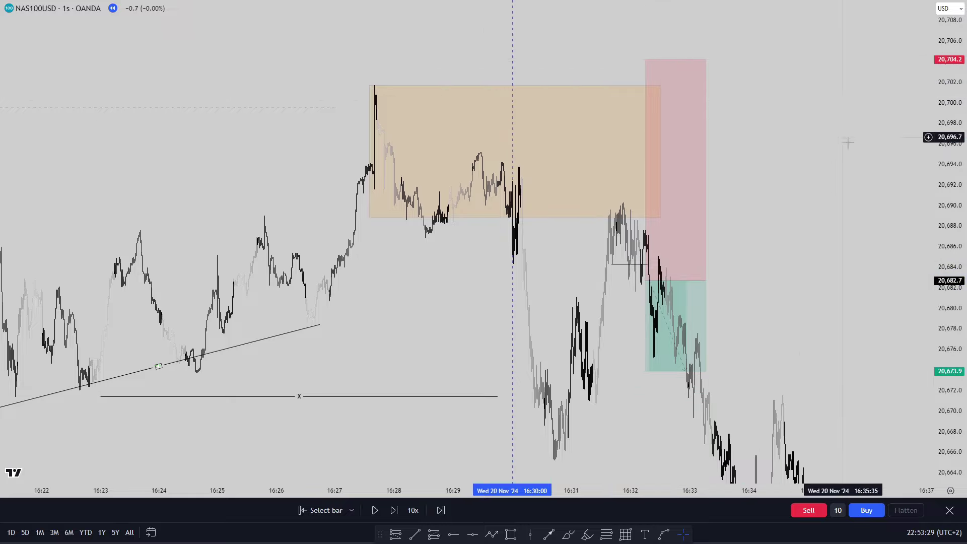
# Lower the short position's target to about 20,459.4, at the lower horizontal line.
pyautogui.scroll(-3, 853, 409)
pyautogui.scroll(-5, 853, 409)
pyautogui.moveTo(852, 408); pyautogui.dragTo(715, 282)
pyautogui.scroll(-1, 846, 304)
pyautogui.moveTo(949, 242); pyautogui.dragTo(949, 463)
pyautogui.moveTo(857, 387); pyautogui.dragTo(738, 305)
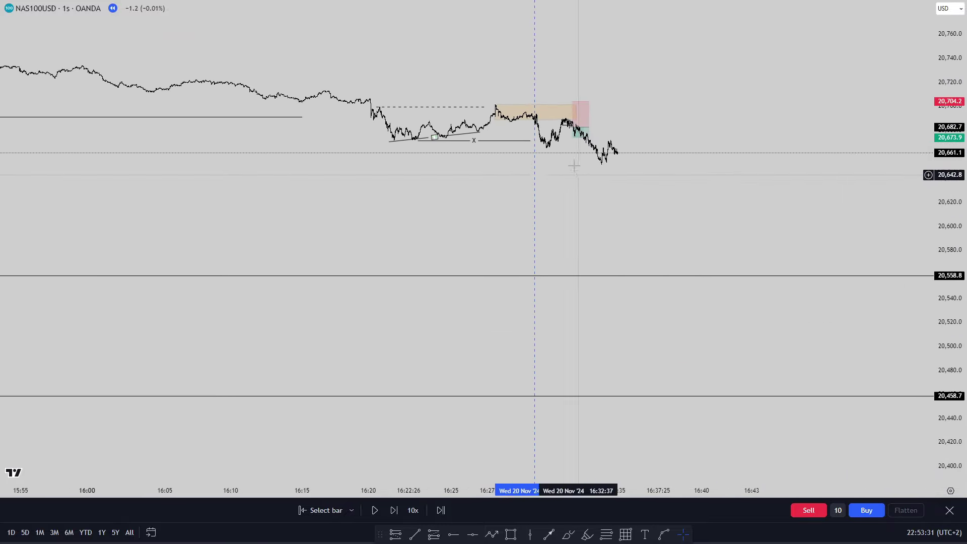
pyautogui.moveTo(572, 138); pyautogui.dragTo(685, 275)
pyautogui.moveTo(573, 275); pyautogui.dragTo(732, 398)
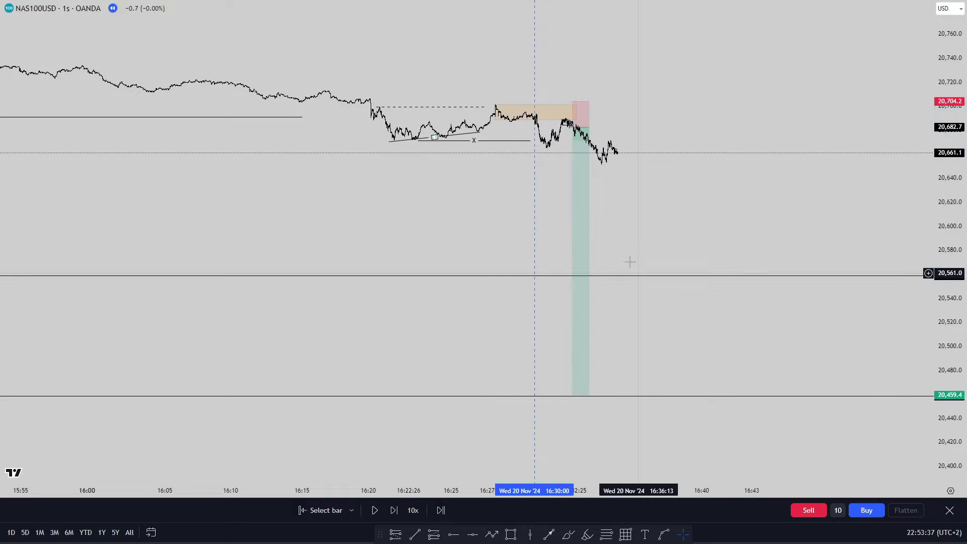
pyautogui.click(731, 221)
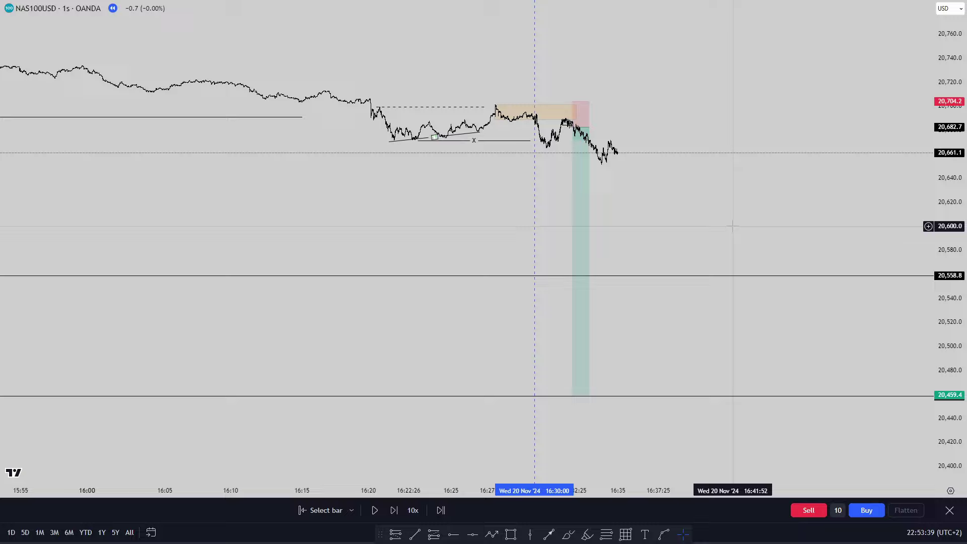
pyautogui.rightClick(731, 224)
pyautogui.moveTo(684, 222); pyautogui.dragTo(731, 285)
pyautogui.scroll(-1, 755, 322)
pyautogui.moveTo(949, 277); pyautogui.dragTo(949, 399)
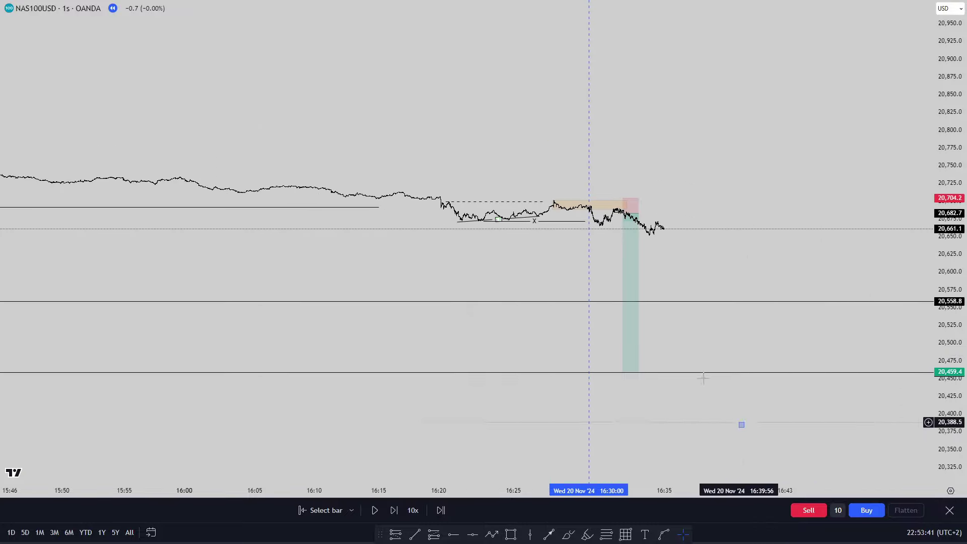
pyautogui.moveTo(740, 423); pyautogui.dragTo(222, 43)
pyautogui.click(758, 217)
pyautogui.scroll(6, 758, 217)
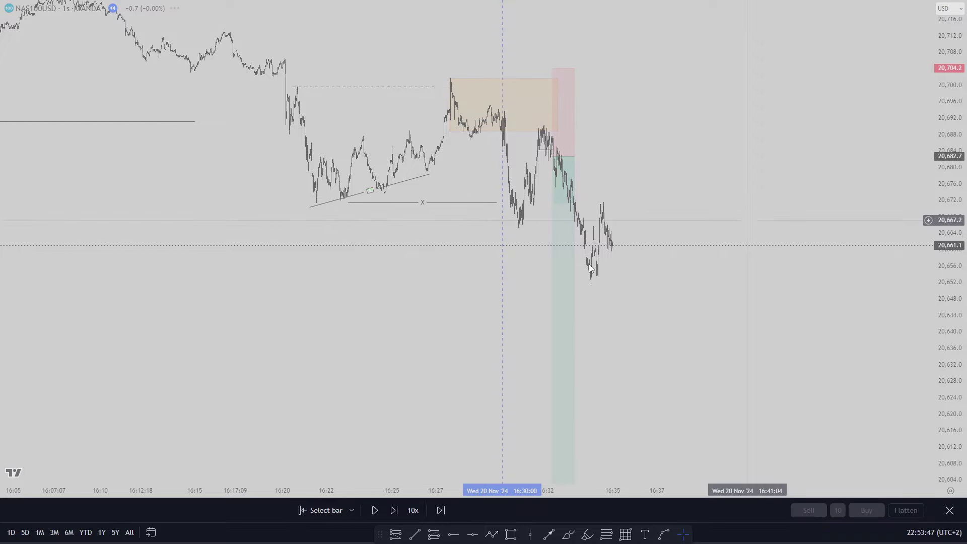
# Switch to the 1-minute chart, reset its view and frame the short position and recent candles.
pyautogui.write('1')
pyautogui.press('Return')
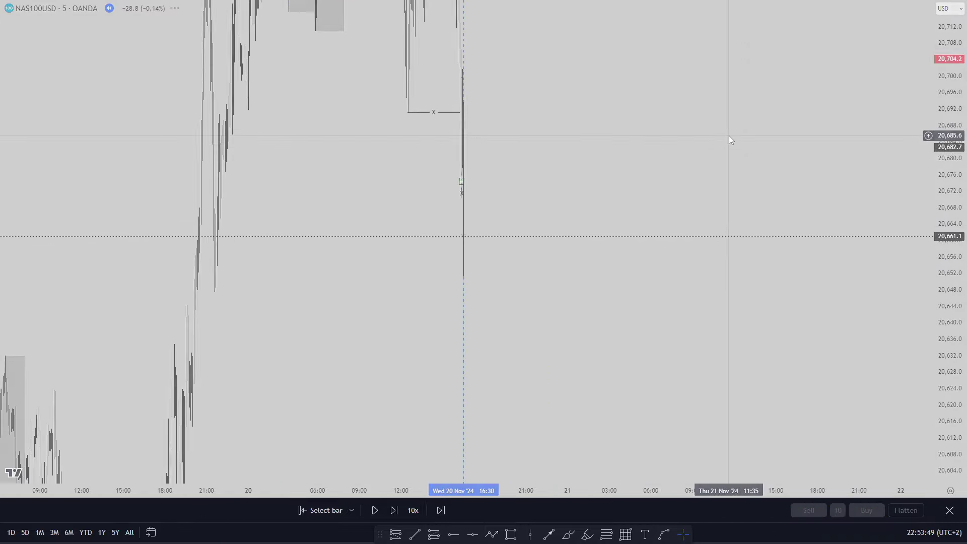
pyautogui.rightClick(734, 123)
pyautogui.click(788, 138)
pyautogui.scroll(4, 923, 338)
pyautogui.scroll(3, 923, 338)
pyautogui.moveTo(923, 338); pyautogui.dragTo(935, 286)
pyautogui.scroll(2, 889, 373)
pyautogui.scroll(2, 759, 309)
pyautogui.moveTo(758, 309); pyautogui.dragTo(719, 365)
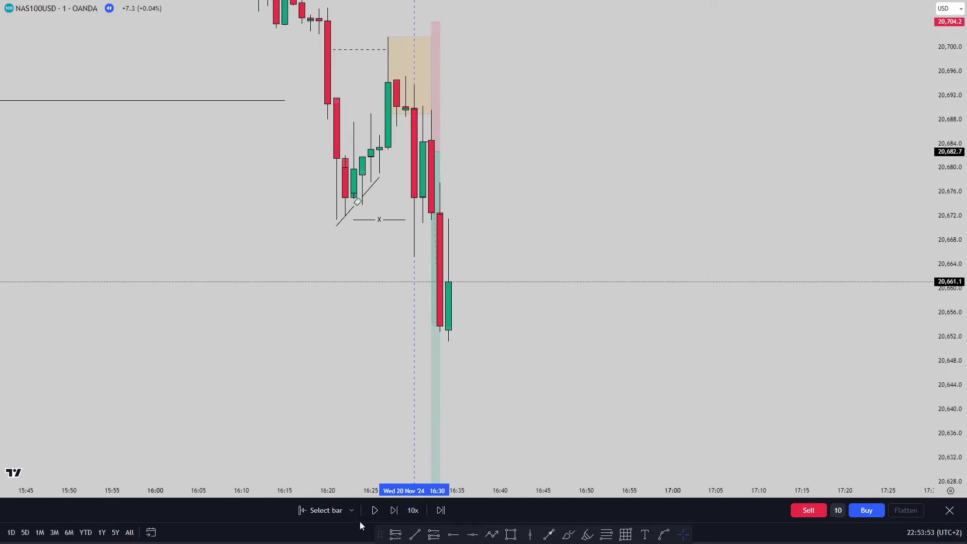
# Play the bar replay on the 1-minute chart and pause it once price has traded through the short position's target.
pyautogui.click(375, 511)
pyautogui.scroll(-5, 906, 468)
pyautogui.moveTo(850, 443); pyautogui.dragTo(618, 388)
pyautogui.hotkey('ctrl', 'z')
pyautogui.moveTo(650, 258); pyautogui.dragTo(630, 162)
pyautogui.scroll(-2, 630, 162)
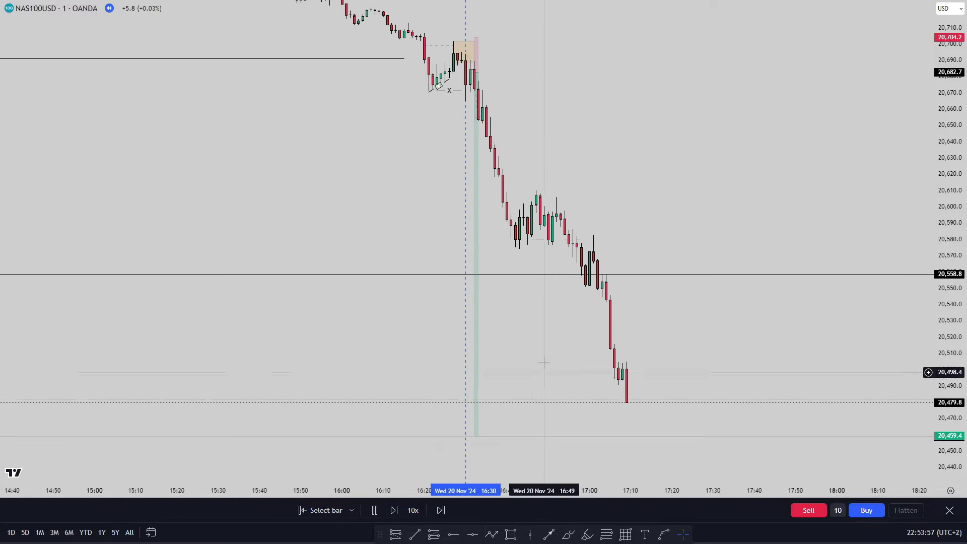
pyautogui.click(377, 513)
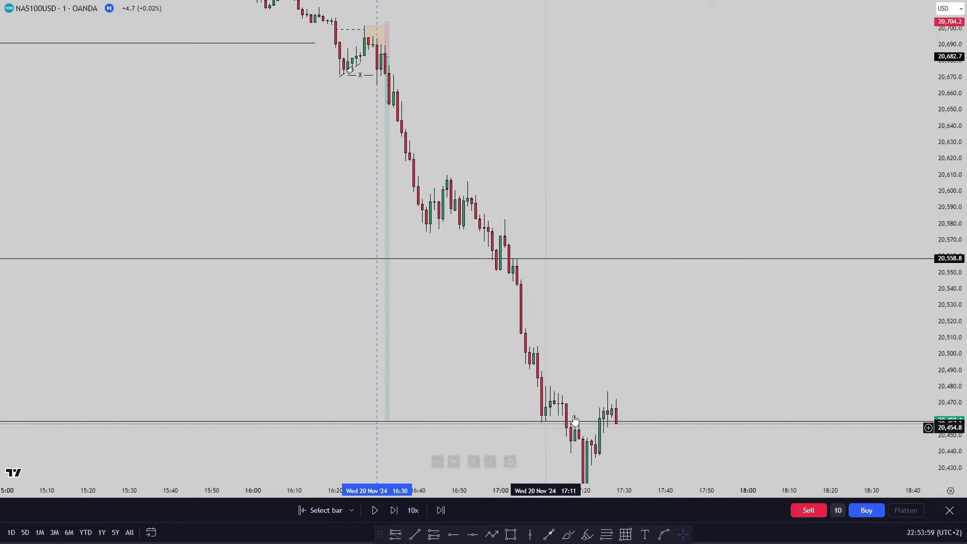
# Check the reaction at the target line and widen the short position to end at about 17:13.
pyautogui.moveTo(613, 426); pyautogui.dragTo(586, 306)
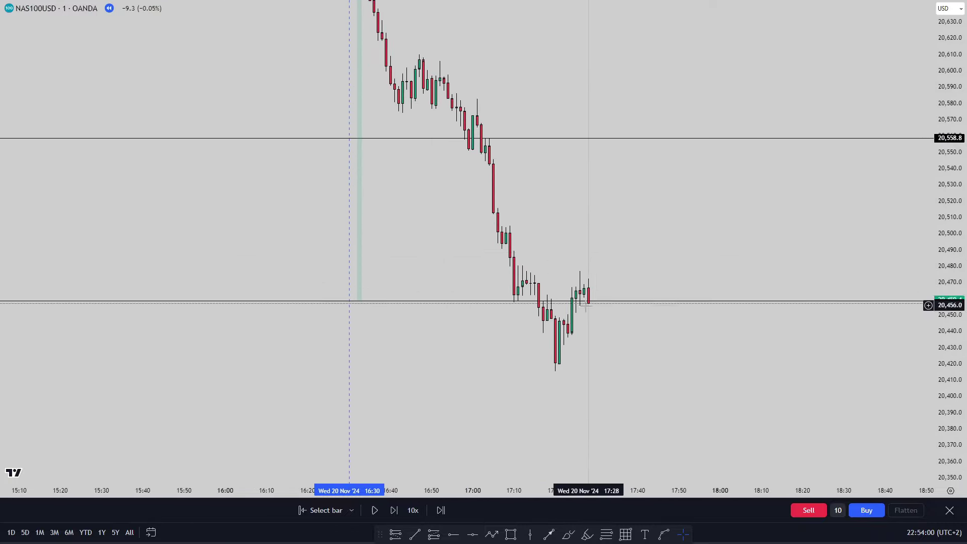
pyautogui.click(445, 304)
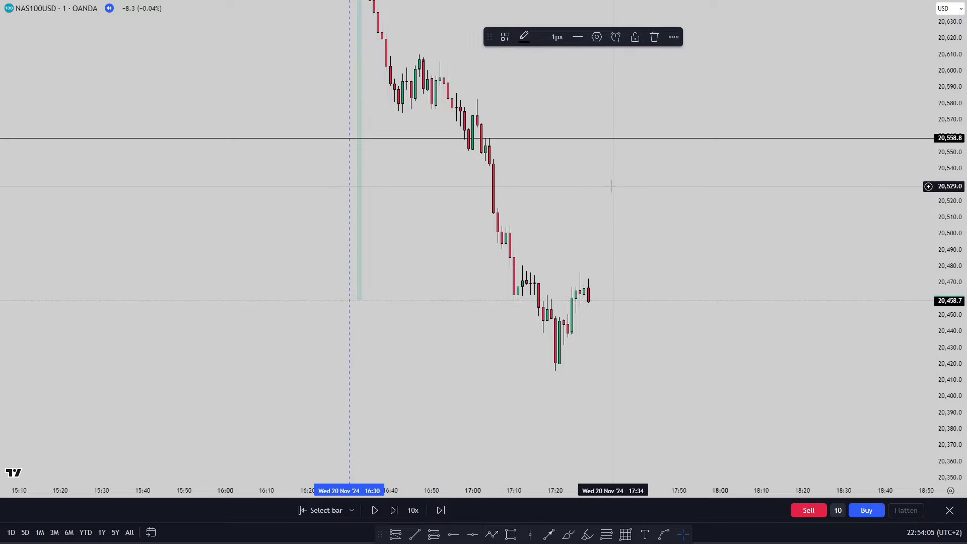
pyautogui.moveTo(590, 214)
pyautogui.mouseDown()
pyautogui.moveTo(601, 232)
pyautogui.moveTo(720, 307)
pyautogui.moveTo(773, 381)
pyautogui.moveTo(800, 396)
pyautogui.mouseUp()
pyautogui.click(571, 118)
pyautogui.moveTo(573, 118); pyautogui.dragTo(736, 119)
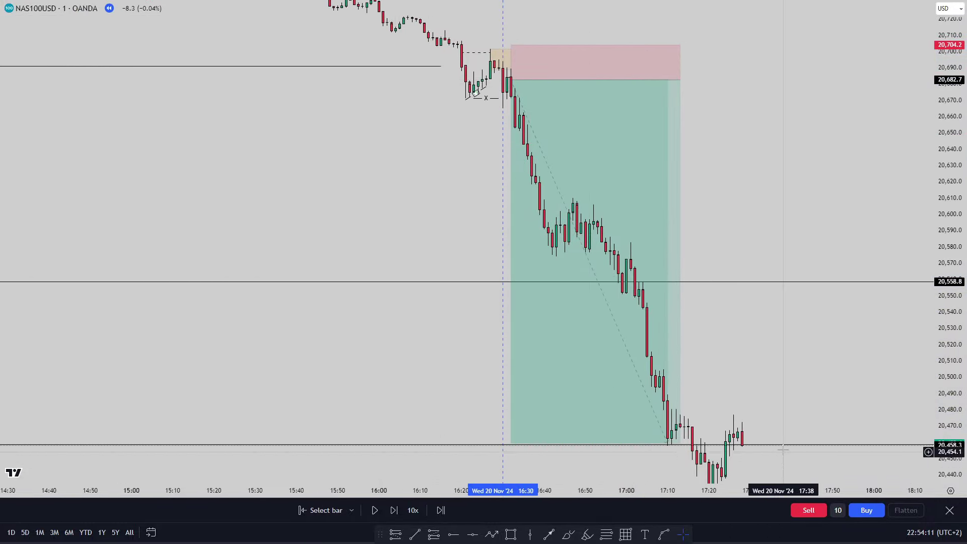
# Examine the short trade from its entry and stop down to its target, including its risk/reward ratio.
pyautogui.moveTo(943, 342); pyautogui.dragTo(943, 273)
pyautogui.scroll(1, 890, 268)
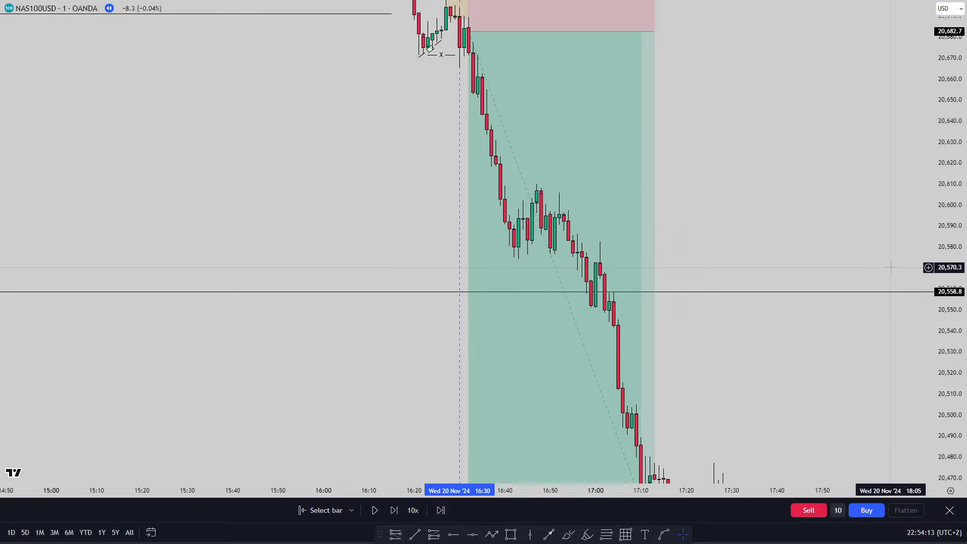
pyautogui.moveTo(808, 214); pyautogui.dragTo(819, 234)
pyautogui.moveTo(942, 191); pyautogui.dragTo(926, 274)
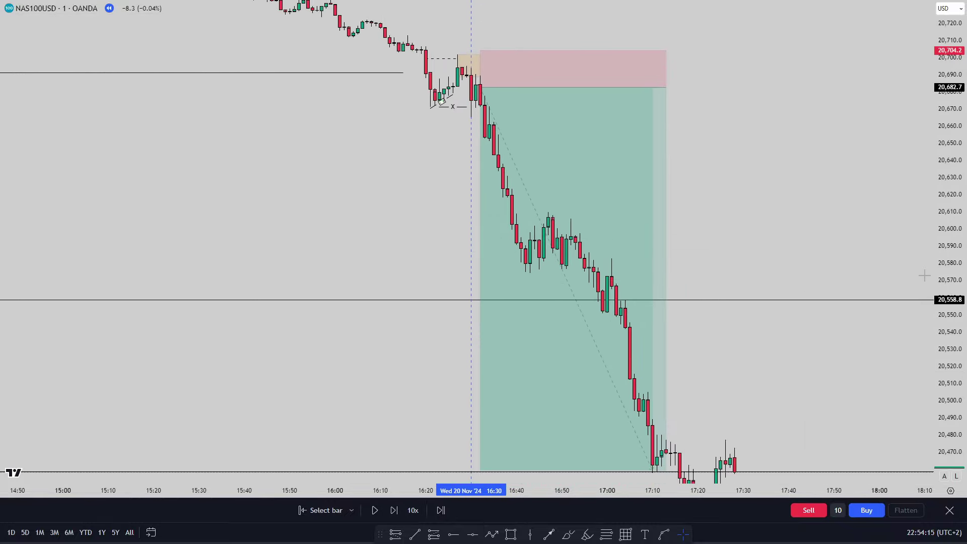
pyautogui.click(554, 275)
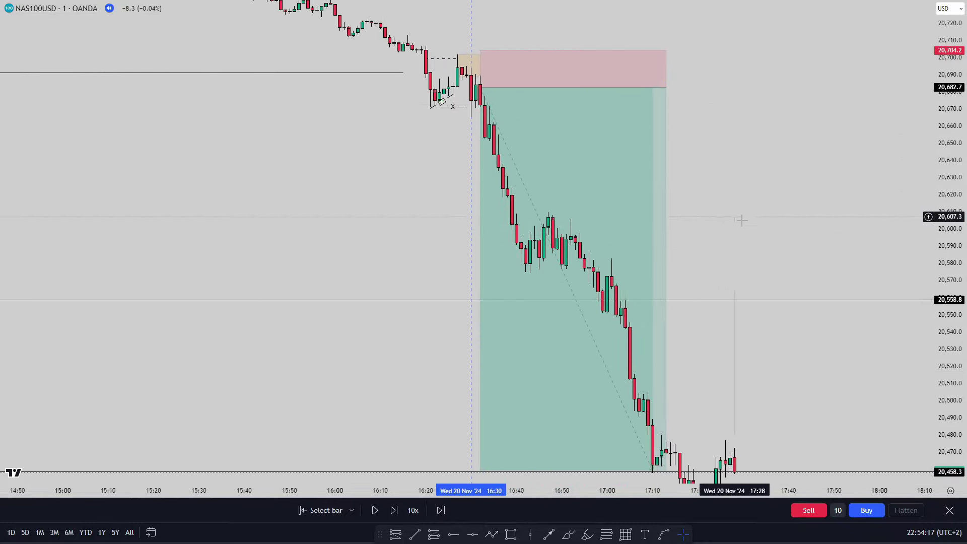
pyautogui.moveTo(737, 227); pyautogui.dragTo(745, 274)
pyautogui.moveTo(594, 287); pyautogui.dragTo(510, 231)
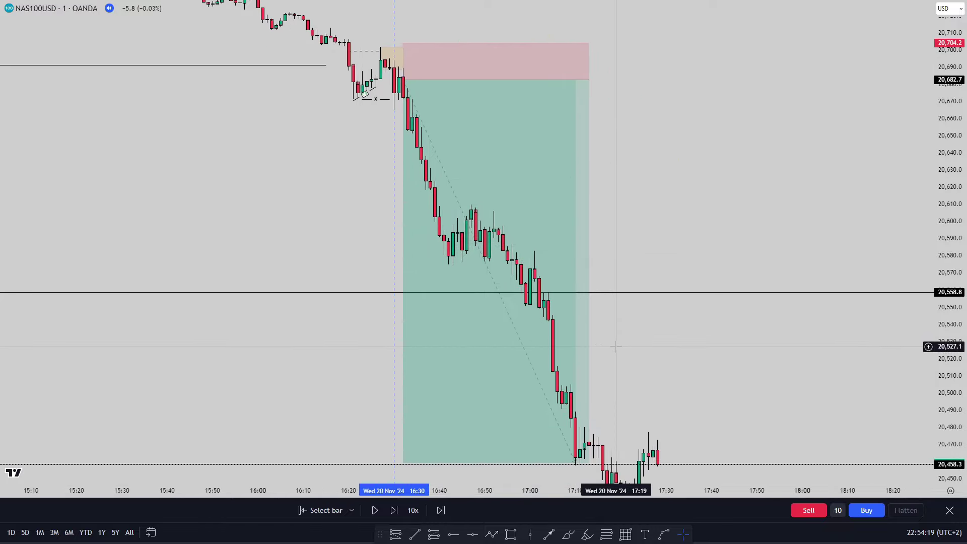
pyautogui.moveTo(684, 173); pyautogui.dragTo(781, 225)
pyautogui.moveTo(949, 254); pyautogui.dragTo(951, 167)
pyautogui.moveTo(842, 205); pyautogui.dragTo(839, 217)
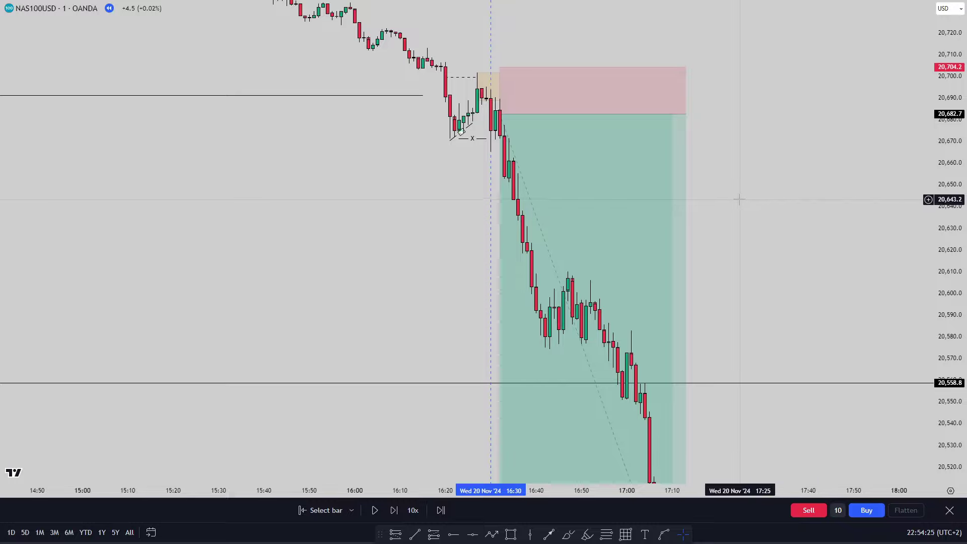
pyautogui.moveTo(765, 174)
pyautogui.mouseDown()
pyautogui.moveTo(779, 222)
pyautogui.moveTo(802, 254)
pyautogui.mouseUp()
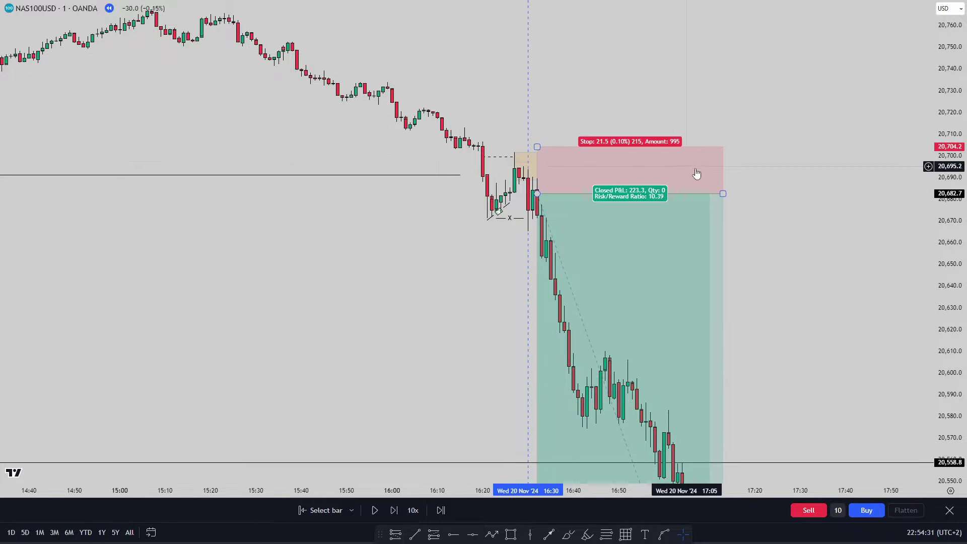
pyautogui.hscroll(-1, 821, 371)
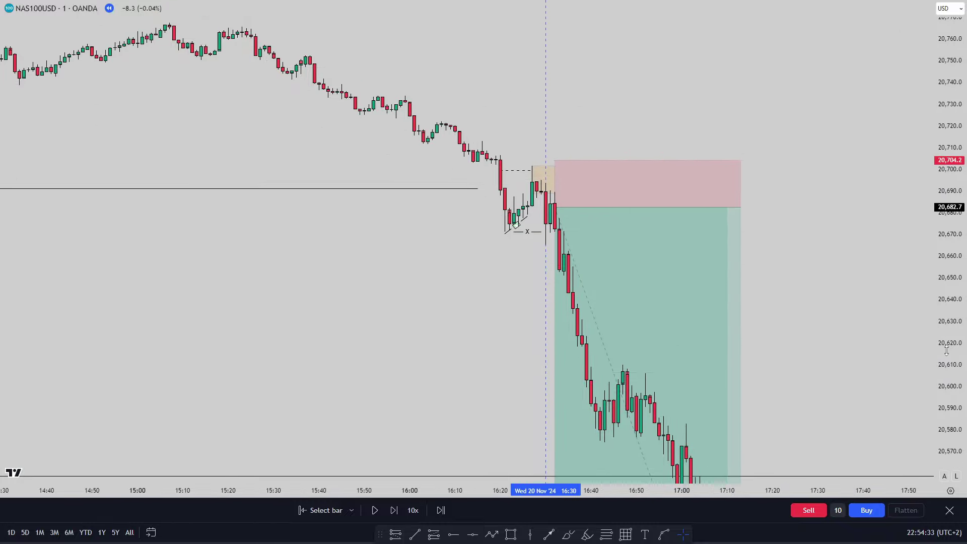
pyautogui.moveTo(946, 350); pyautogui.dragTo(947, 312)
pyautogui.scroll(1, 881, 307)
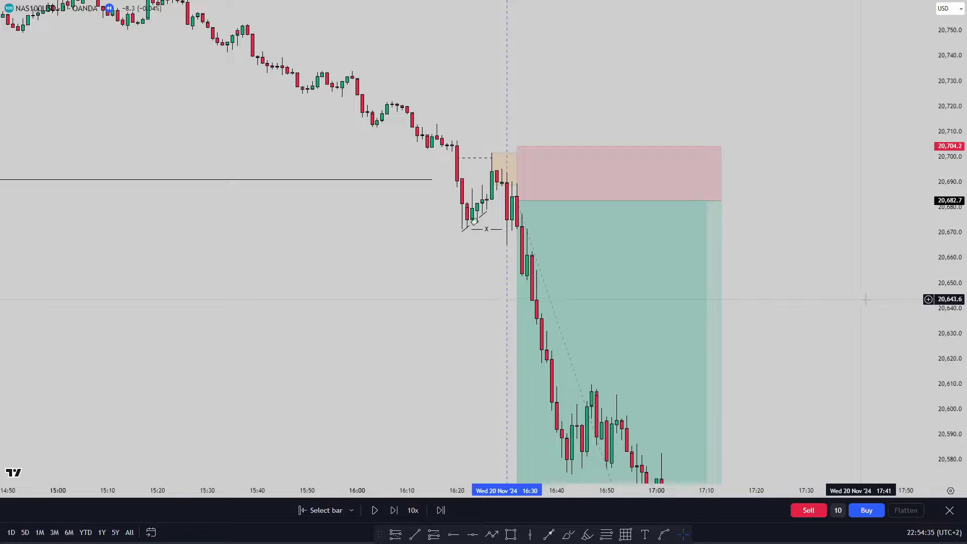
pyautogui.scroll(2, 874, 300)
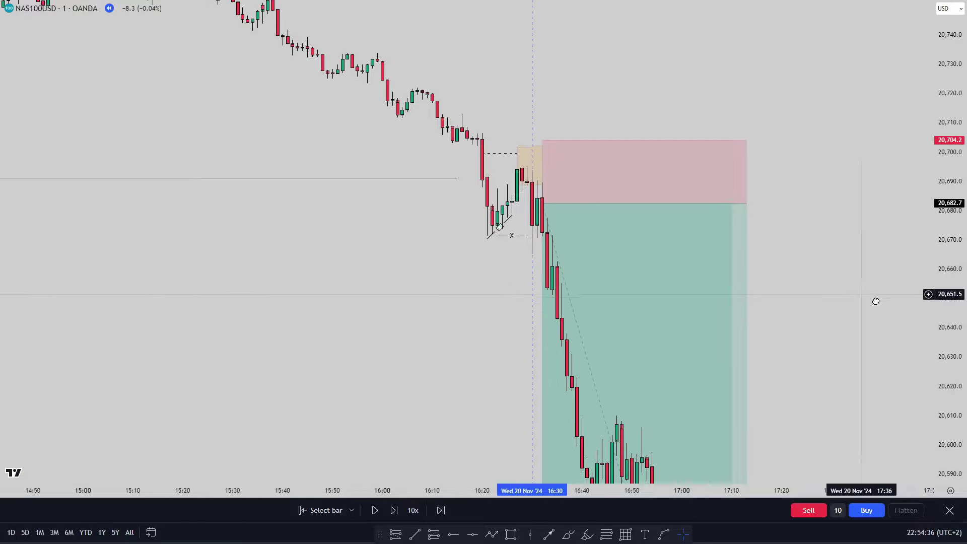
# Rewind the bar replay to the 16:35 candle on the 1-minute chart and enlarge the price action around the entry.
pyautogui.click(320, 510)
pyautogui.click(557, 377)
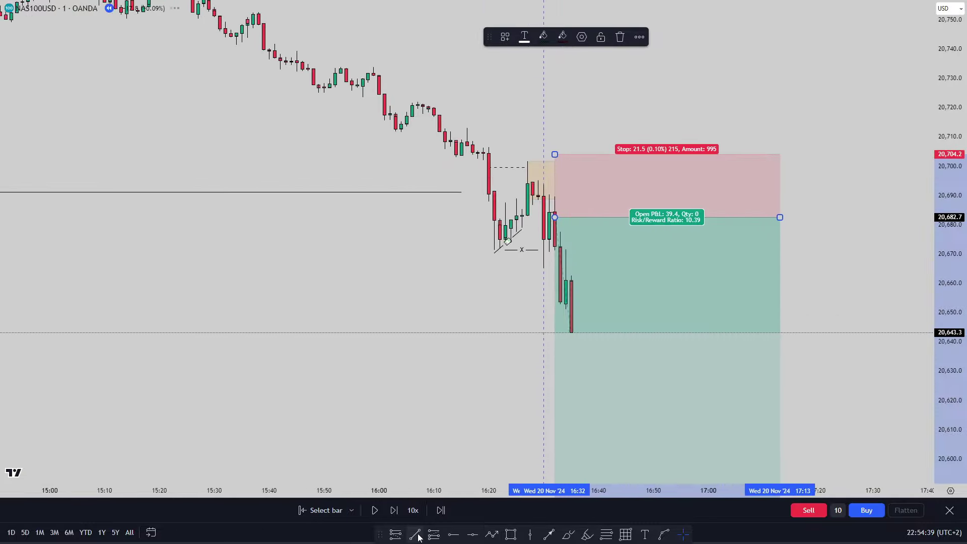
pyautogui.moveTo(265, 291)
pyautogui.mouseDown()
pyautogui.moveTo(354, 287)
pyautogui.moveTo(306, 308)
pyautogui.mouseUp()
pyautogui.moveTo(947, 342); pyautogui.dragTo(946, 206)
pyautogui.scroll(2, 868, 236)
pyautogui.moveTo(853, 240); pyautogui.dragTo(854, 223)
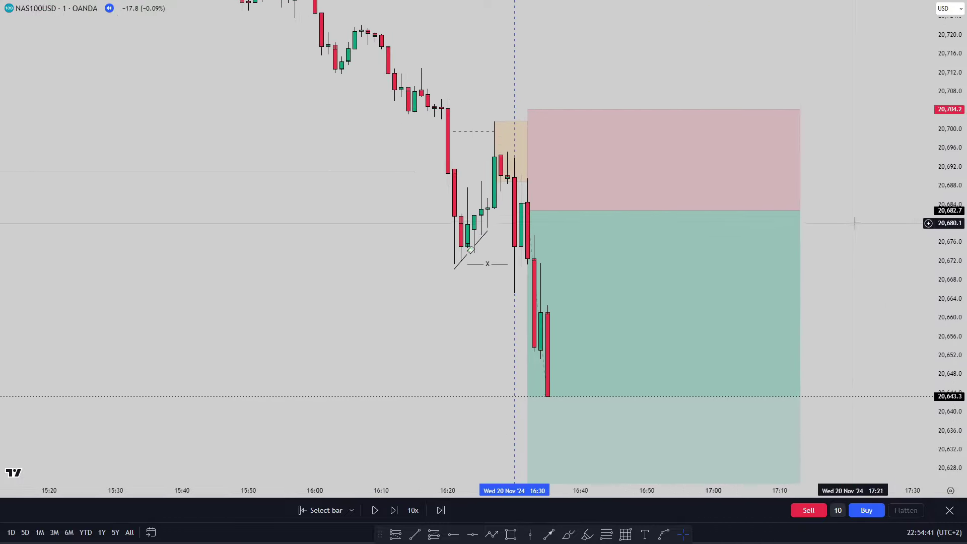
pyautogui.scroll(1, 855, 223)
# Delete the short position, the shaded zone, the structure lines and the 16:30 vertical line.
pyautogui.click(501, 258)
pyautogui.press('Delete')
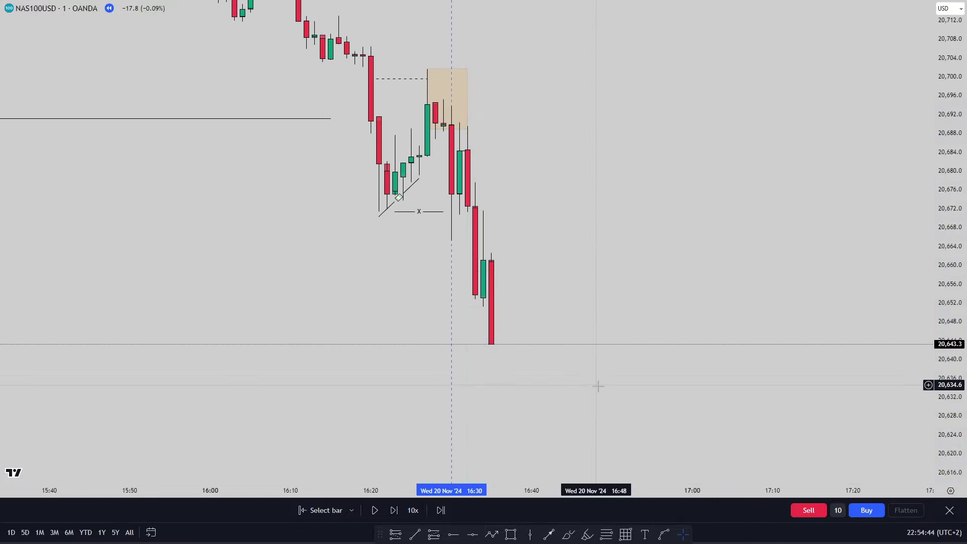
pyautogui.moveTo(598, 386); pyautogui.dragTo(219, 2)
pyautogui.press('Delete')
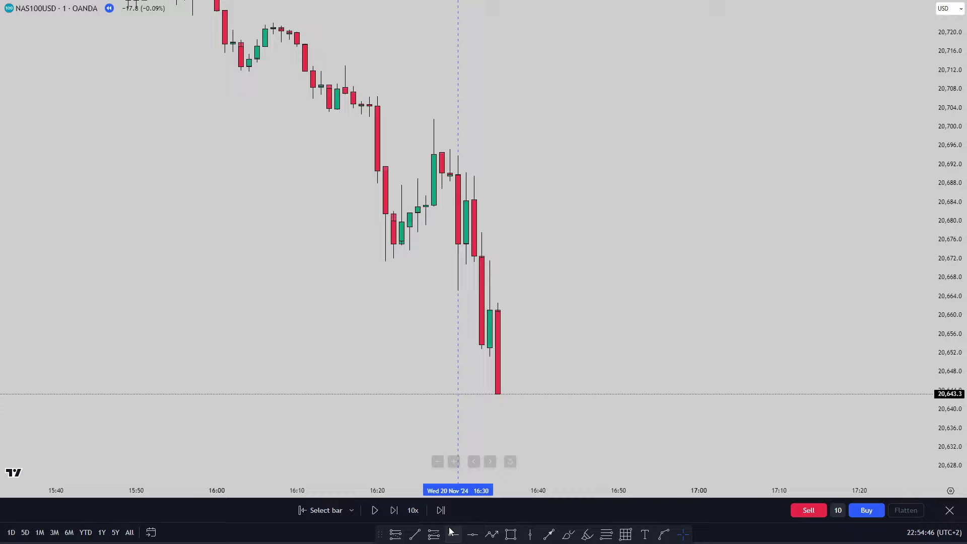
pyautogui.click(458, 382)
pyautogui.press('Delete')
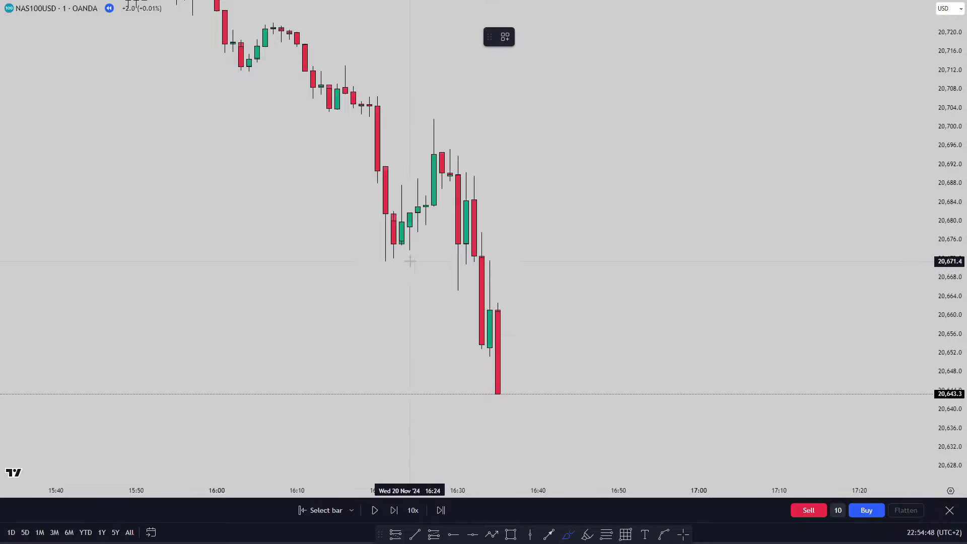
# Mark the 1-minute low with a horizontal trend line at about 20,671.4 from 16:21 to 16:29, applying the X label template.
pyautogui.moveTo(379, 262); pyautogui.dragTo(391, 261)
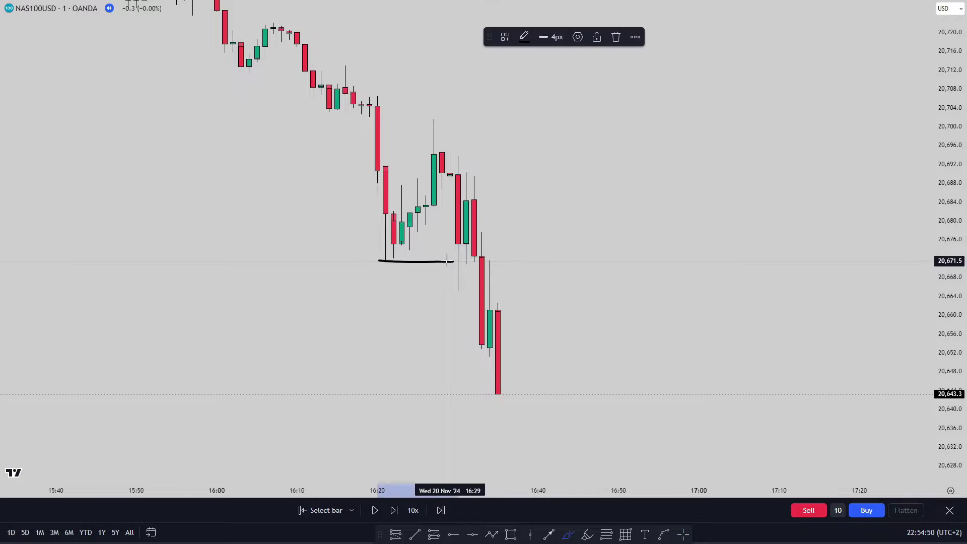
pyautogui.press('Delete')
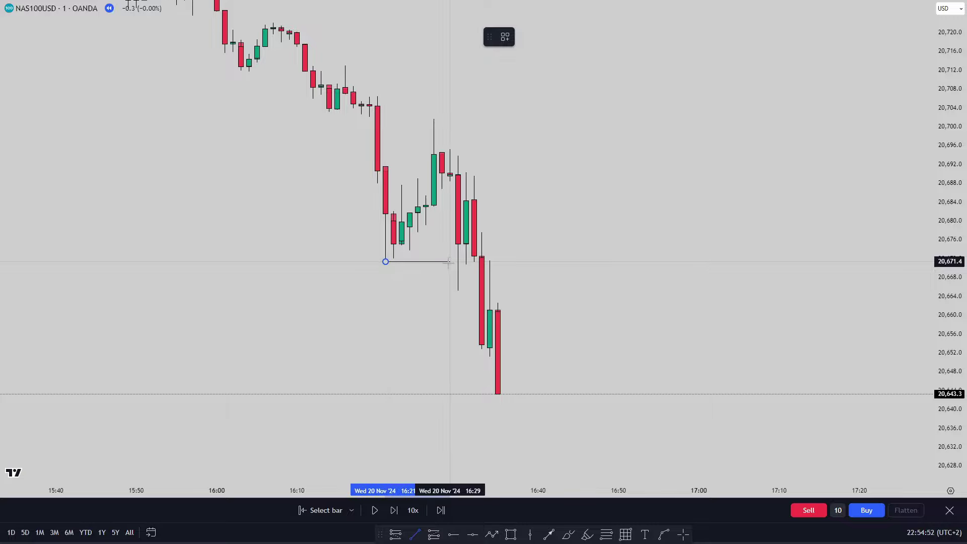
pyautogui.click(450, 261)
pyautogui.click(505, 37)
pyautogui.click(487, 179)
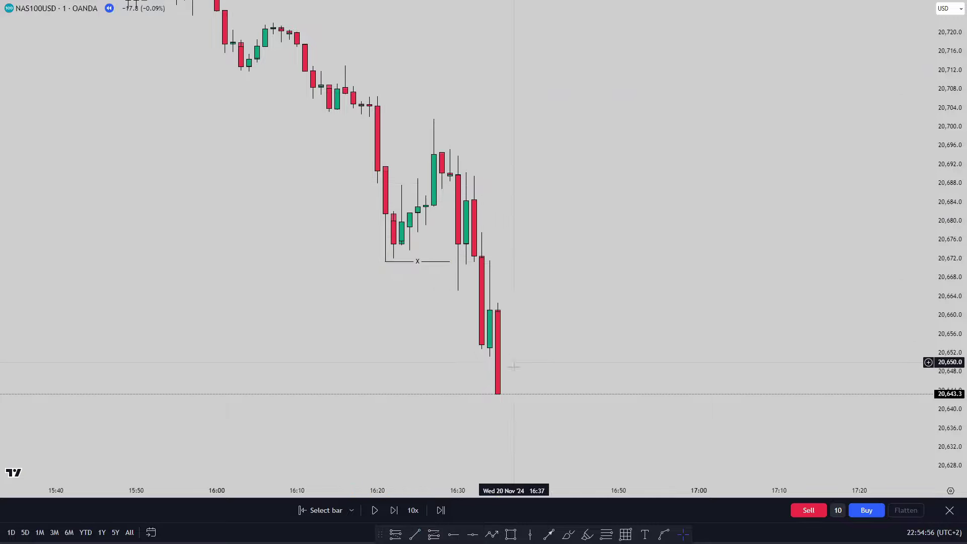
pyautogui.click(419, 262)
pyautogui.click(482, 341)
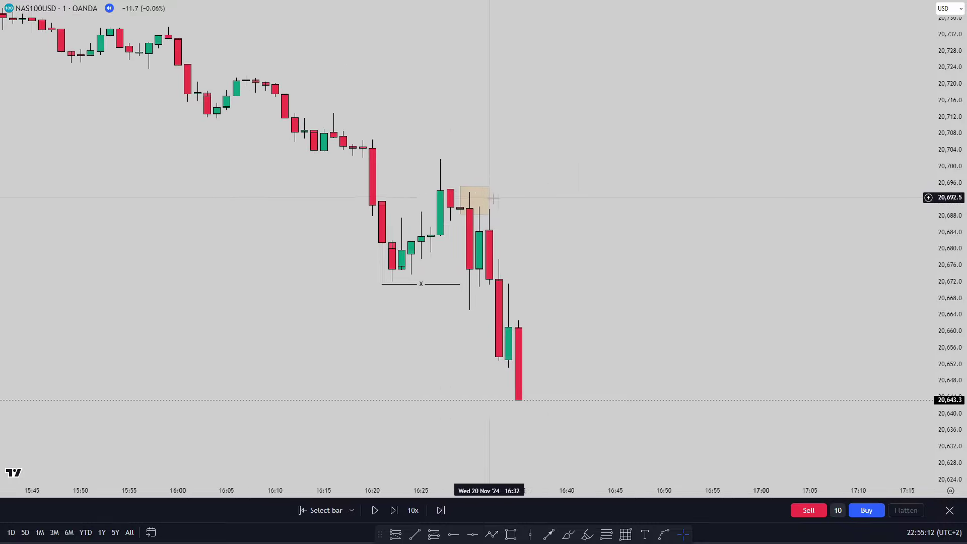
pyautogui.click(483, 202)
pyautogui.click(514, 228)
pyautogui.click(471, 199)
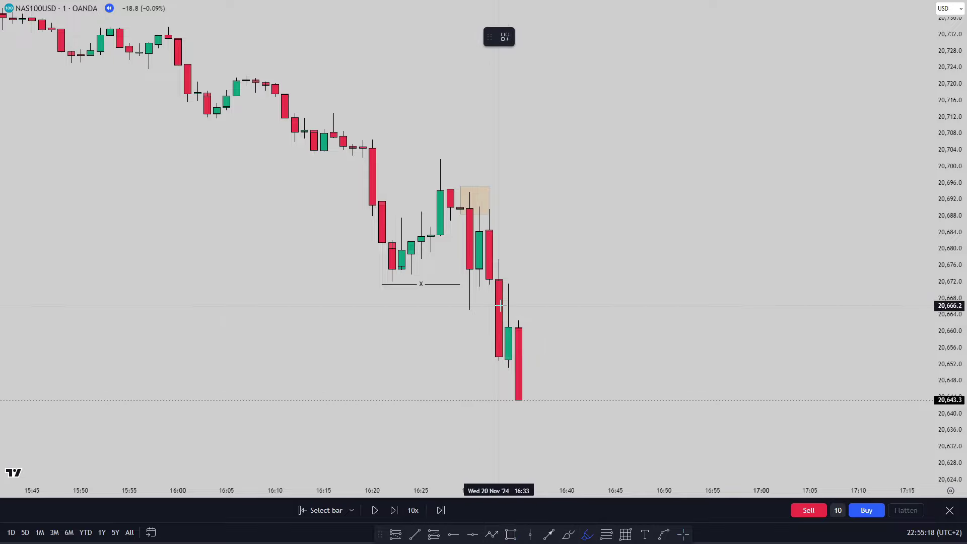
pyautogui.click(498, 362)
pyautogui.press('Delete')
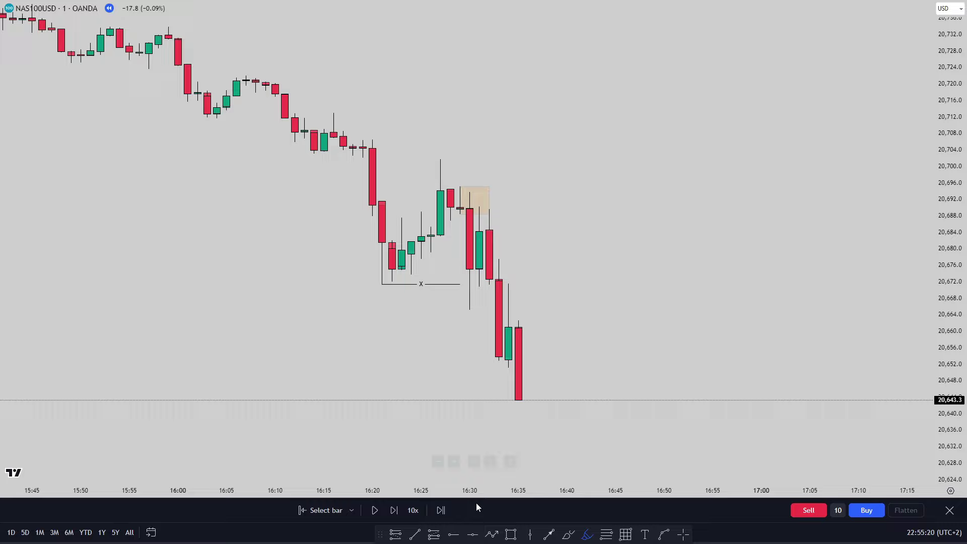
# Try marking the 16:30 candle's low with a horizontal trend line at about 20,665.2, and delete that line.
pyautogui.click(414, 535)
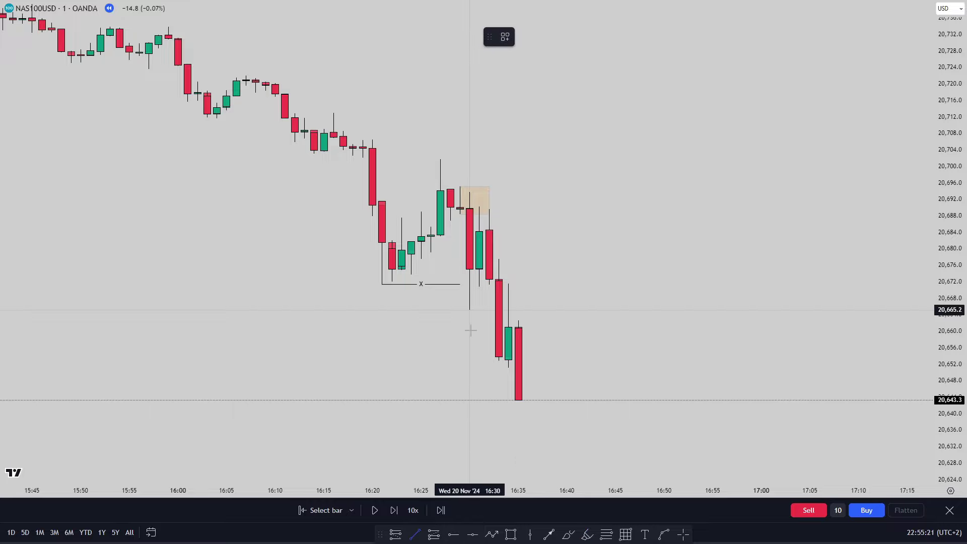
pyautogui.click(548, 301)
pyautogui.scroll(-2, 532, 293)
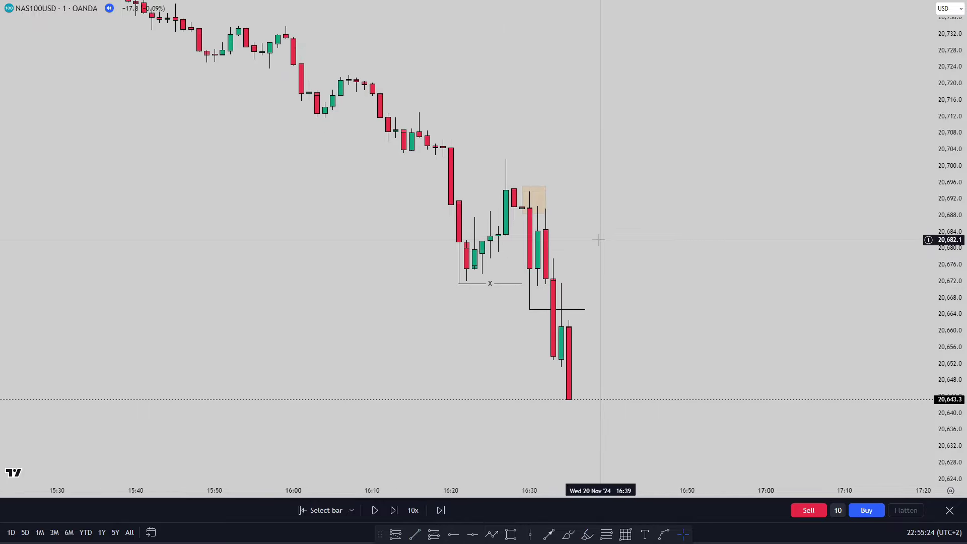
pyautogui.click(583, 309)
pyautogui.press('Delete')
# Rewind the bar replay to the 16:34 candle on the 1-minute chart.
pyautogui.scroll(1, 684, 404)
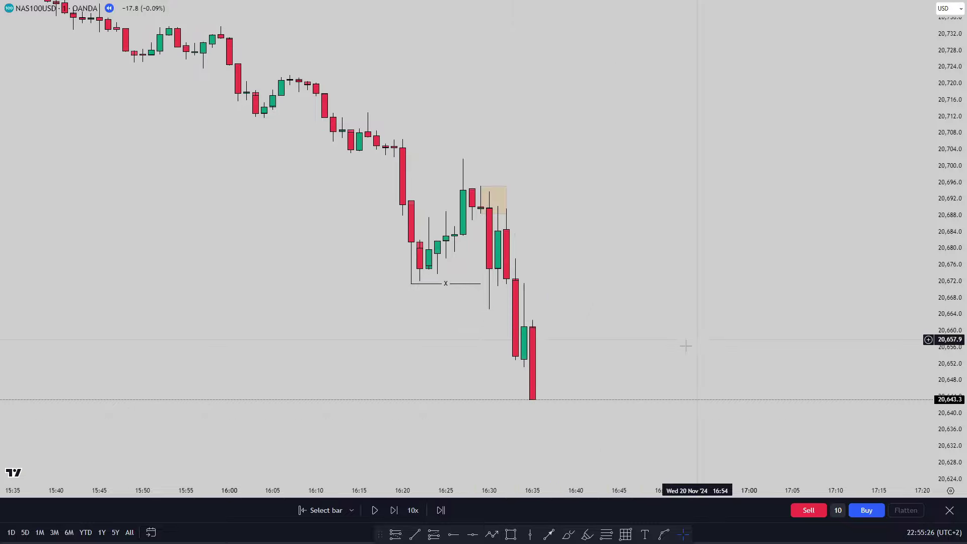
pyautogui.click(324, 509)
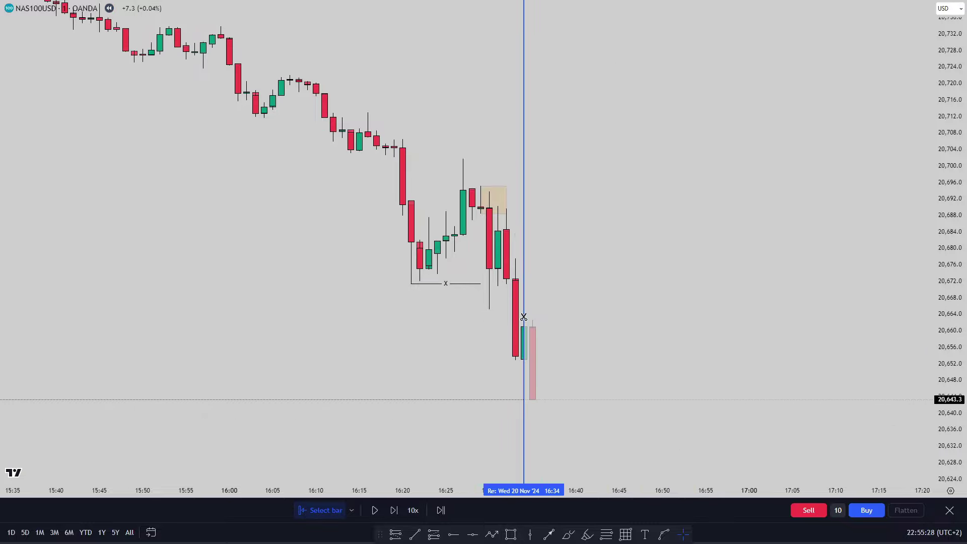
pyautogui.click(523, 320)
pyautogui.moveTo(690, 288); pyautogui.dragTo(614, 251)
pyautogui.scroll(-1, 599, 269)
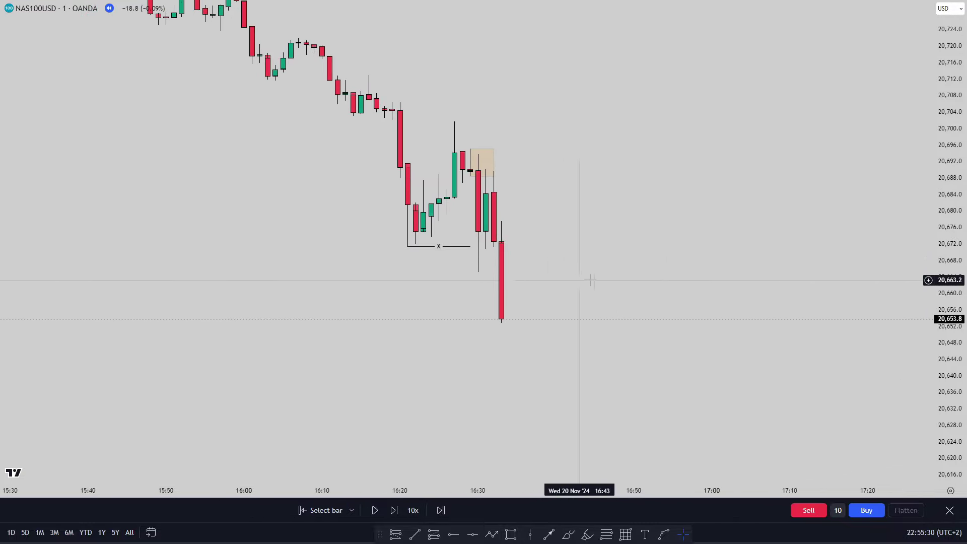
# Draw a rectangle zone from 20,671.3 to 20,690.3 starting at the 16:31 candle and extend it to about 16:55.
pyautogui.click(511, 535)
pyautogui.click(491, 296)
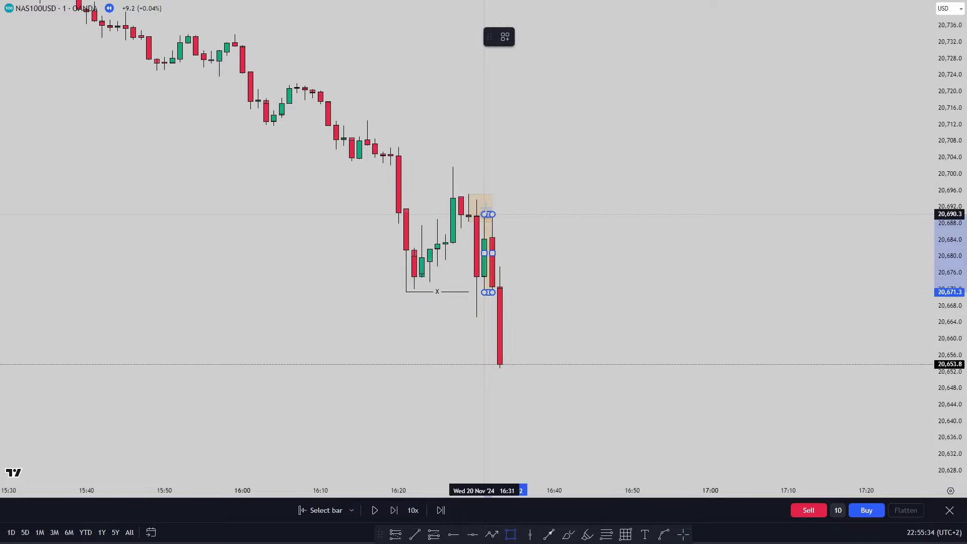
pyautogui.click(485, 211)
pyautogui.moveTo(492, 254); pyautogui.dragTo(711, 294)
pyautogui.moveTo(949, 312); pyautogui.dragTo(949, 222)
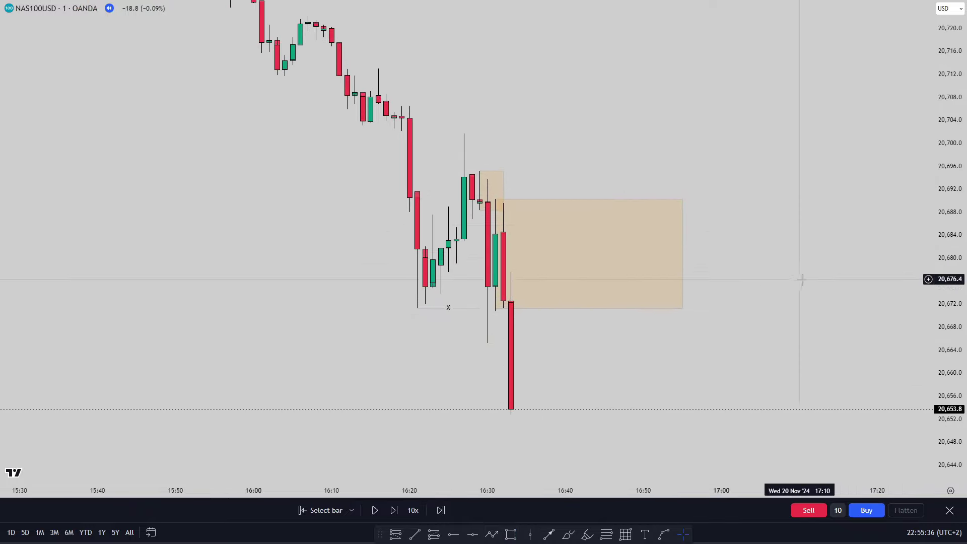
pyautogui.scroll(2, 775, 277)
pyautogui.moveTo(750, 278); pyautogui.dragTo(750, 268)
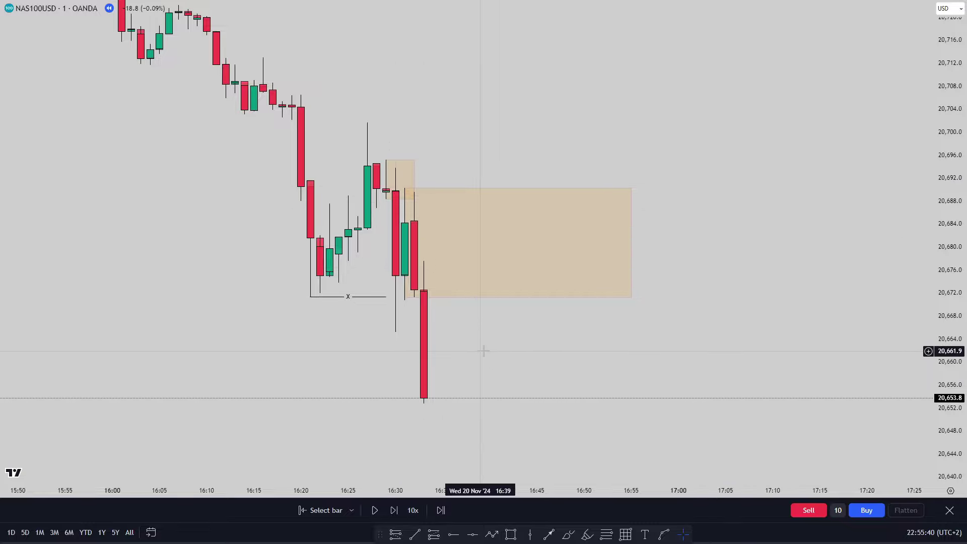
# Check the candles inside the new zone on the 30-second chart and return to the 1-minute chart.
pyautogui.write('30s')
pyautogui.press('Return')
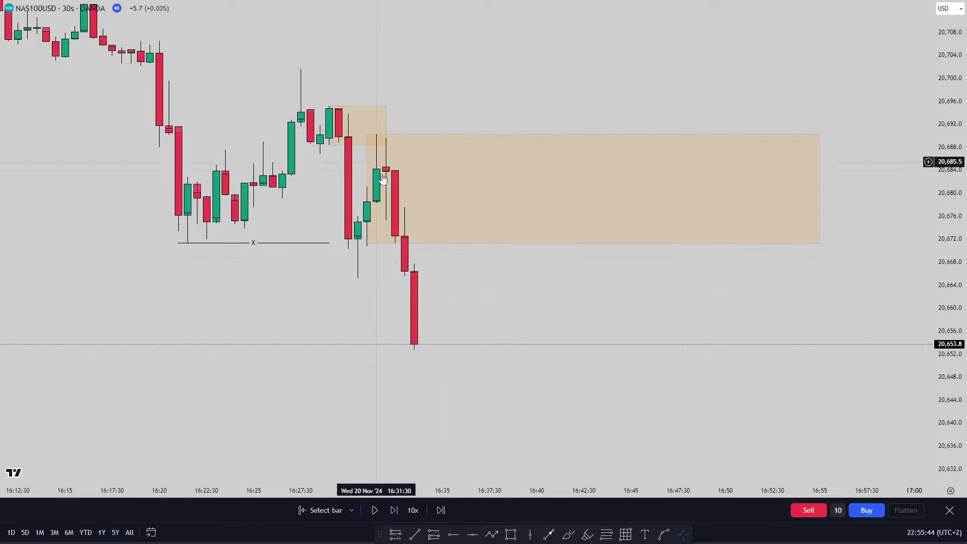
pyautogui.click(415, 534)
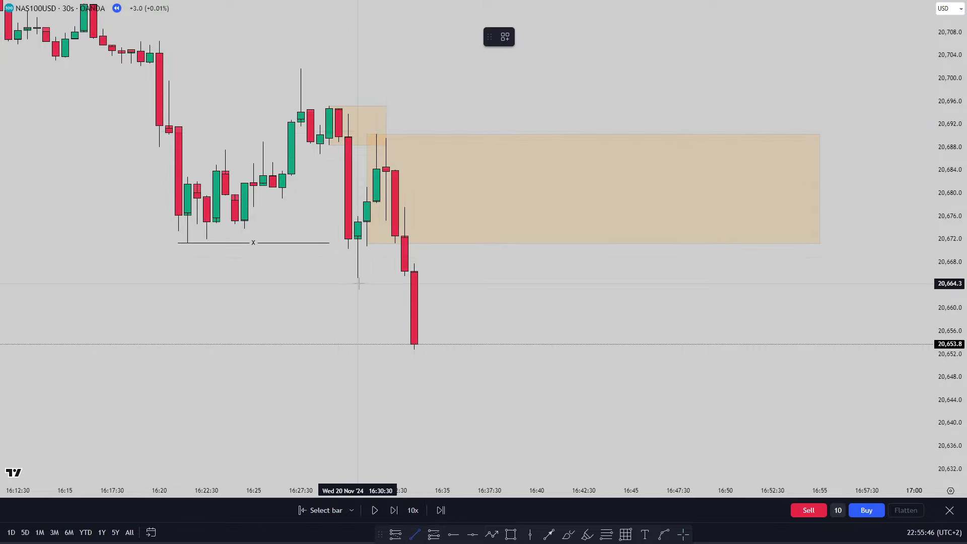
pyautogui.click(395, 278)
pyautogui.click(478, 291)
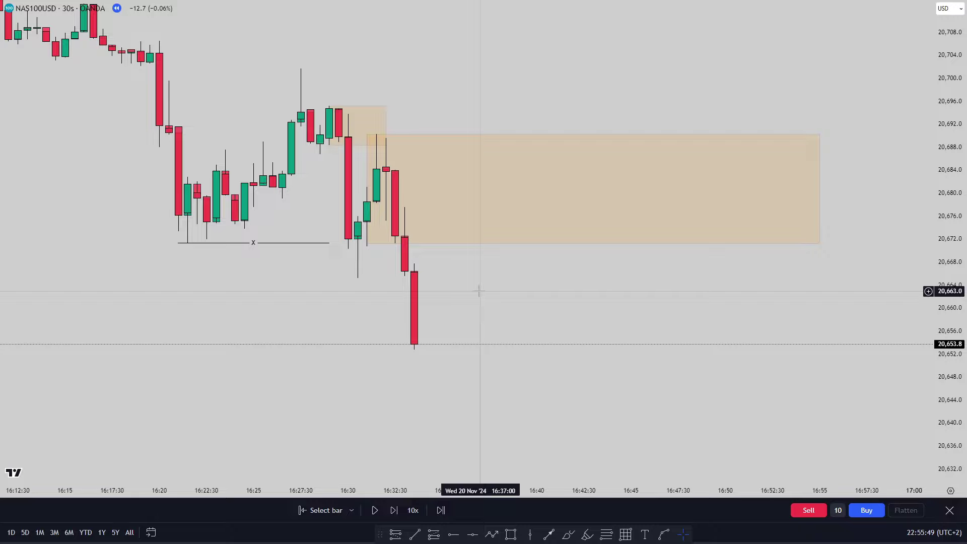
pyautogui.write('1')
pyautogui.press('Return')
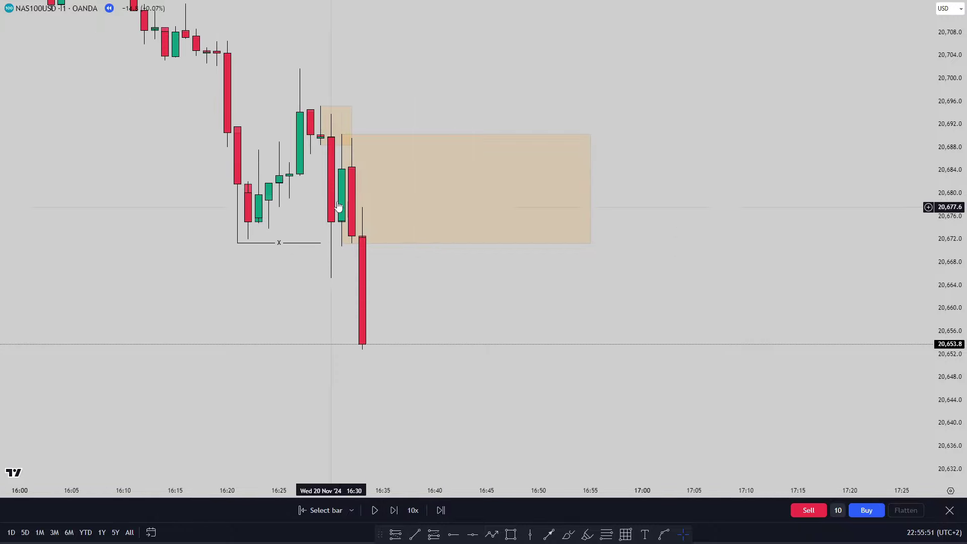
# Sketch an up-and-down price swing and a stroke along the zone's lower edge with the Brush, undoing the strokes.
pyautogui.click(574, 534)
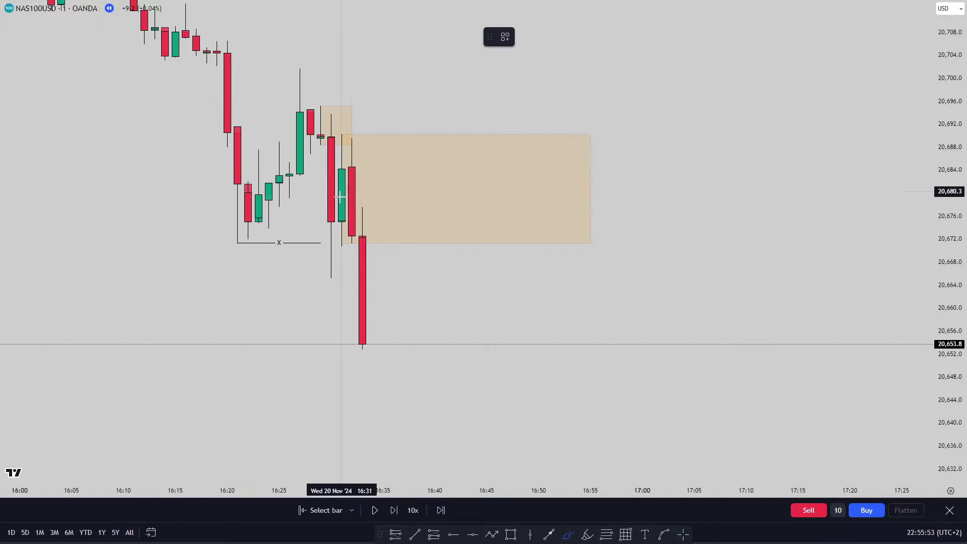
pyautogui.moveTo(323, 255)
pyautogui.mouseDown()
pyautogui.moveTo(353, 292)
pyautogui.moveTo(354, 327)
pyautogui.mouseUp()
pyautogui.hotkey('ctrl', 'z')
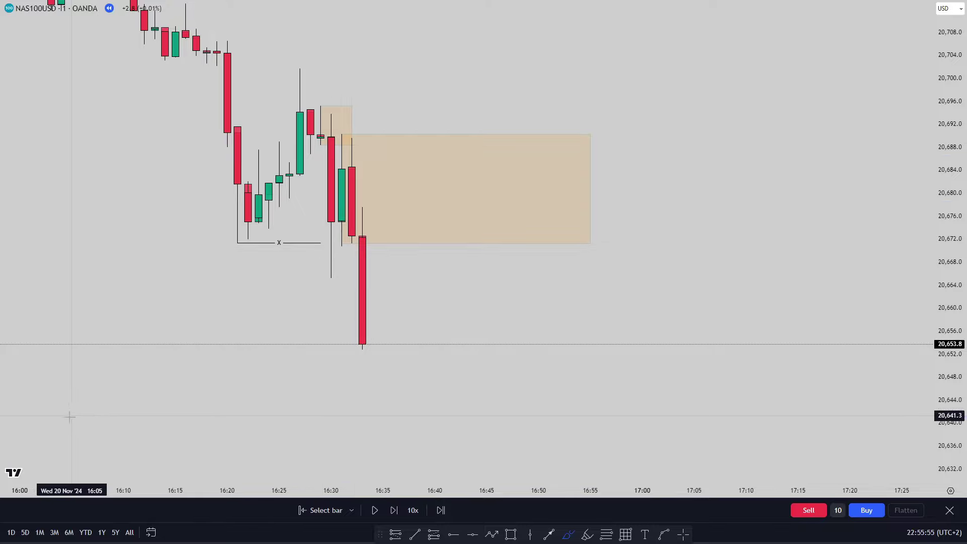
pyautogui.moveTo(70, 416)
pyautogui.mouseDown()
pyautogui.moveTo(165, 272)
pyautogui.moveTo(217, 482)
pyautogui.mouseUp()
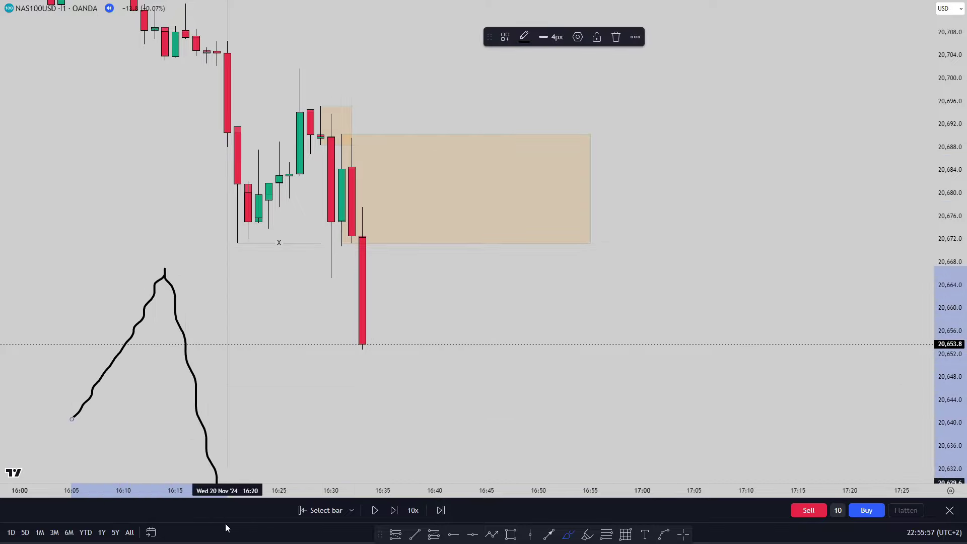
pyautogui.moveTo(135, 385); pyautogui.dragTo(362, 381)
pyautogui.moveTo(102, 269); pyautogui.dragTo(348, 272)
pyautogui.hotkey('ctrl', 'z')
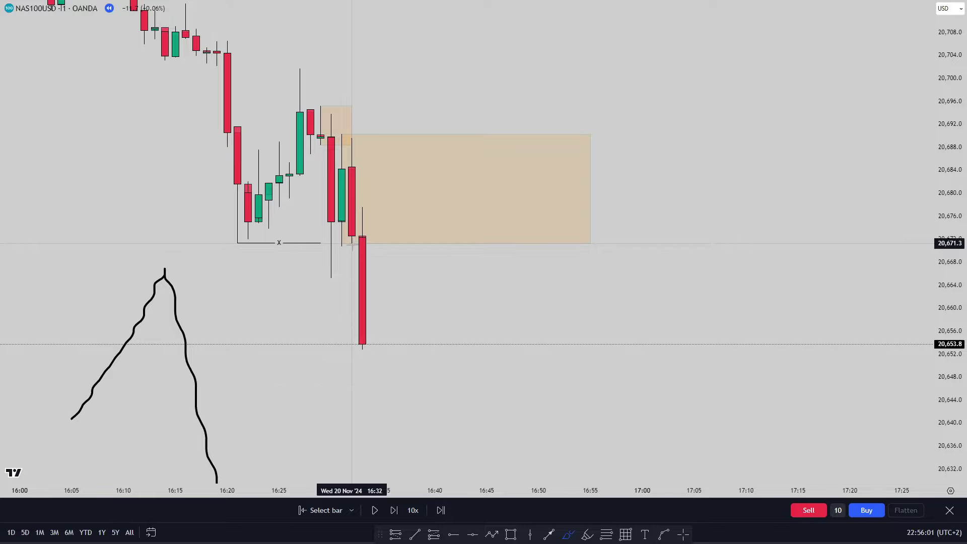
pyautogui.hotkey('ctrl', 'z')
pyautogui.moveTo(344, 242); pyautogui.dragTo(384, 296)
pyautogui.hotkey('ctrl', 'z')
pyautogui.moveTo(343, 244); pyautogui.dragTo(400, 243)
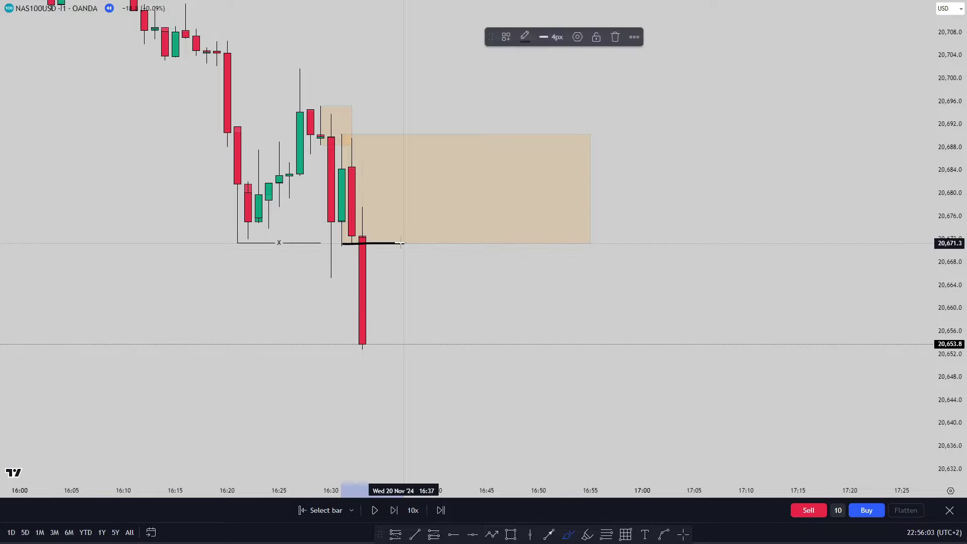
pyautogui.hotkey('ctrl', 'z')
# Advance the replay to the 16:34 candle and place a short position with entry at 20,671.3 and stop at 20,690.3.
pyautogui.click(394, 510)
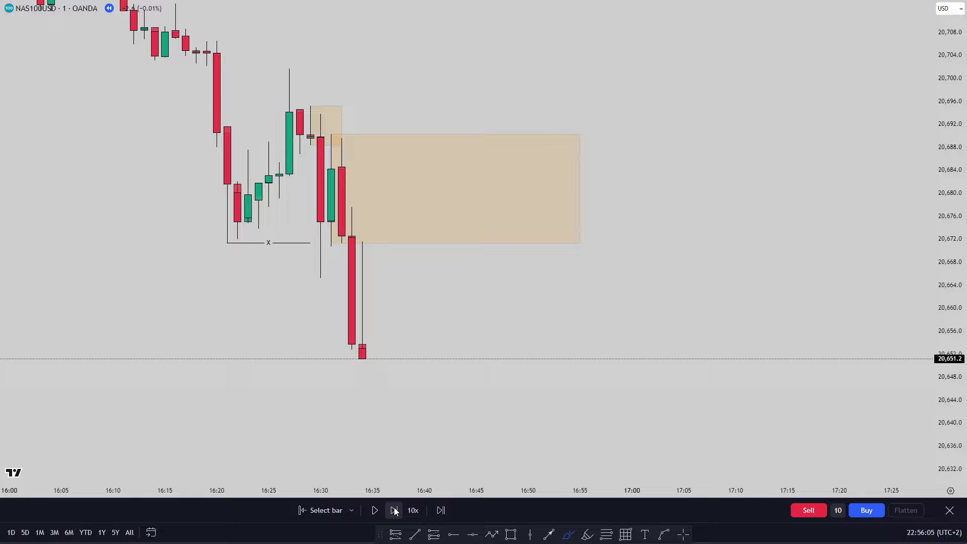
pyautogui.click(395, 534)
pyautogui.click(362, 243)
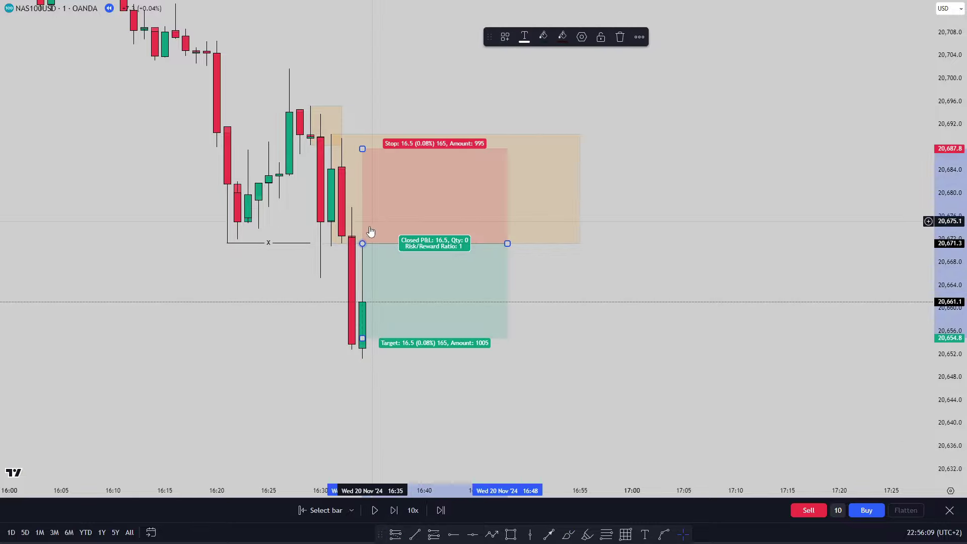
pyautogui.moveTo(363, 146); pyautogui.dragTo(395, 135)
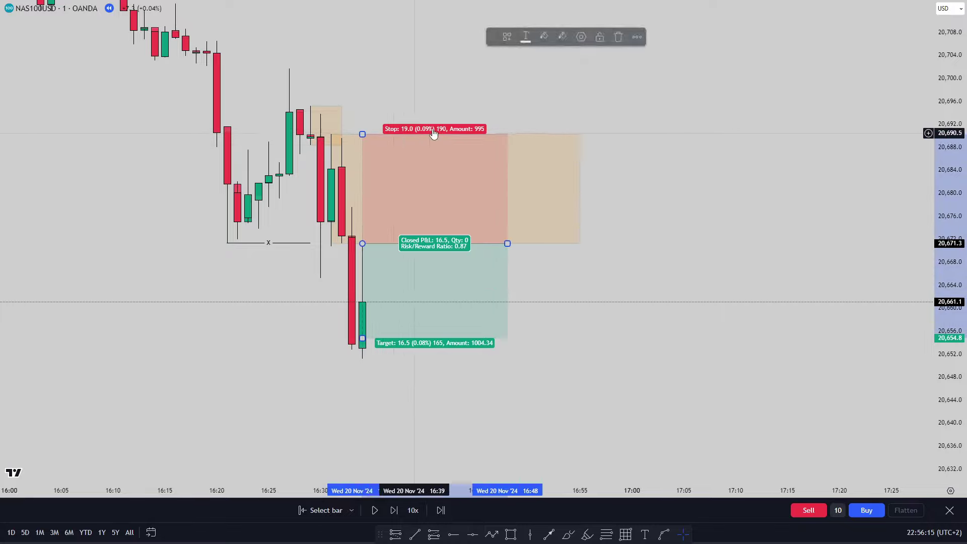
pyautogui.click(587, 124)
# Lower the short position's target to 20,558.3, at the upper of the two horizontal levels below price.
pyautogui.moveTo(949, 204); pyautogui.dragTo(949, 272)
pyautogui.moveTo(444, 341); pyautogui.dragTo(632, 162)
pyautogui.scroll(-5, 629, 164)
pyautogui.moveTo(947, 202); pyautogui.dragTo(946, 402)
pyautogui.scroll(-2, 806, 378)
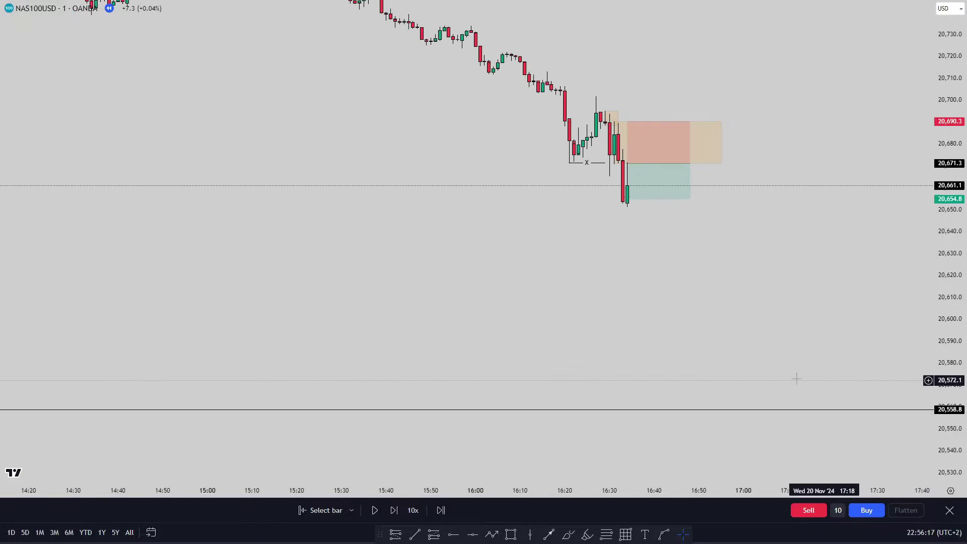
pyautogui.moveTo(778, 373); pyautogui.dragTo(612, 303)
pyautogui.moveTo(493, 129); pyautogui.dragTo(631, 339)
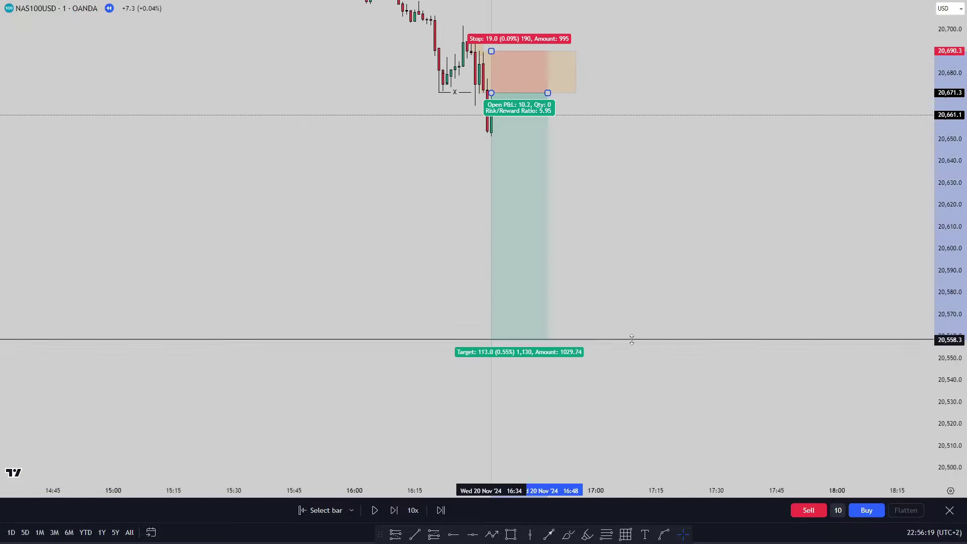
pyautogui.click(697, 292)
# Extend the short position's target down to the lower horizontal level at 20,459.0.
pyautogui.moveTo(703, 285); pyautogui.dragTo(669, 231)
pyautogui.scroll(-3, 725, 231)
pyautogui.moveTo(939, 201); pyautogui.dragTo(937, 365)
pyautogui.moveTo(581, 286)
pyautogui.mouseDown()
pyautogui.moveTo(494, 200)
pyautogui.moveTo(574, 300)
pyautogui.mouseUp()
pyautogui.click(629, 101)
pyautogui.moveTo(630, 100); pyautogui.dragTo(653, 213)
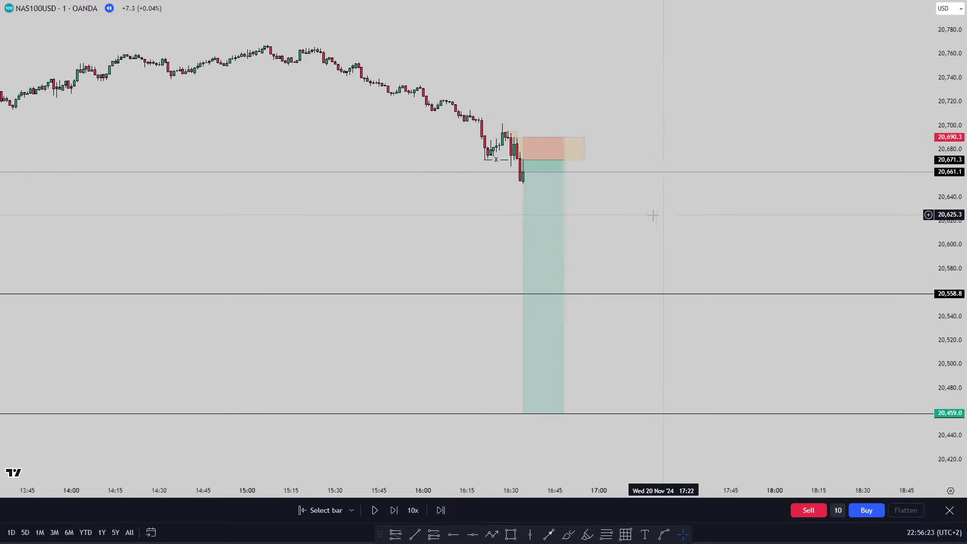
# Advance the bar replay until price trades through the short position's target at 20,459.0, and pause it.
pyautogui.moveTo(937, 277); pyautogui.dragTo(931, 158)
pyautogui.scroll(2, 584, 157)
pyautogui.moveTo(579, 157); pyautogui.dragTo(570, 107)
pyautogui.click(390, 512)
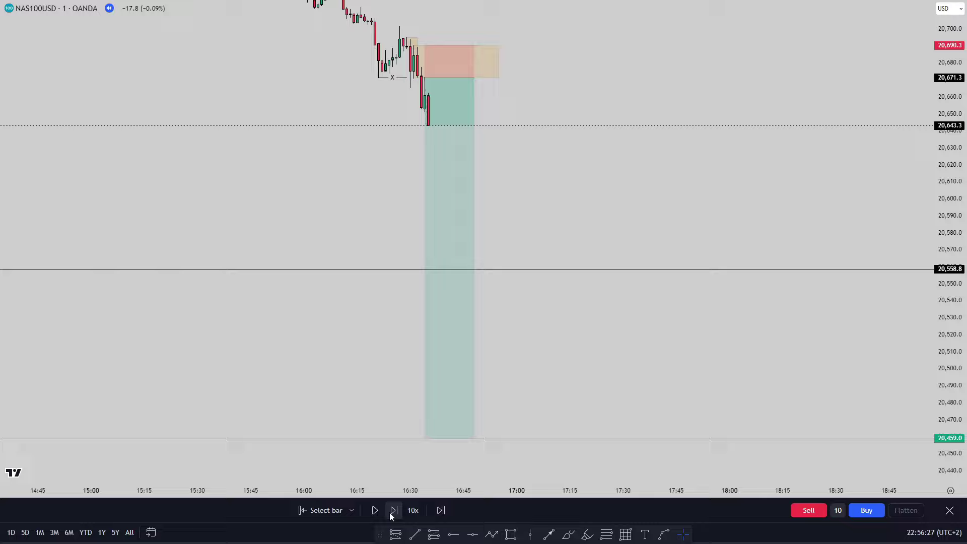
pyautogui.click(391, 511)
pyautogui.click(391, 511)
pyautogui.click(391, 512)
pyautogui.click(391, 512)
pyautogui.click(391, 512)
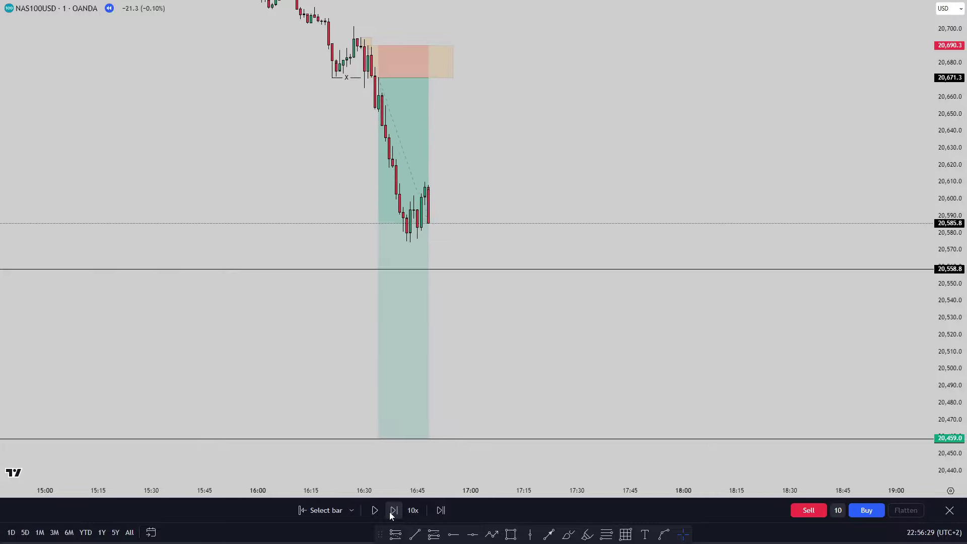
pyautogui.click(391, 511)
pyautogui.click(391, 511)
pyautogui.click(391, 511)
pyautogui.click(375, 510)
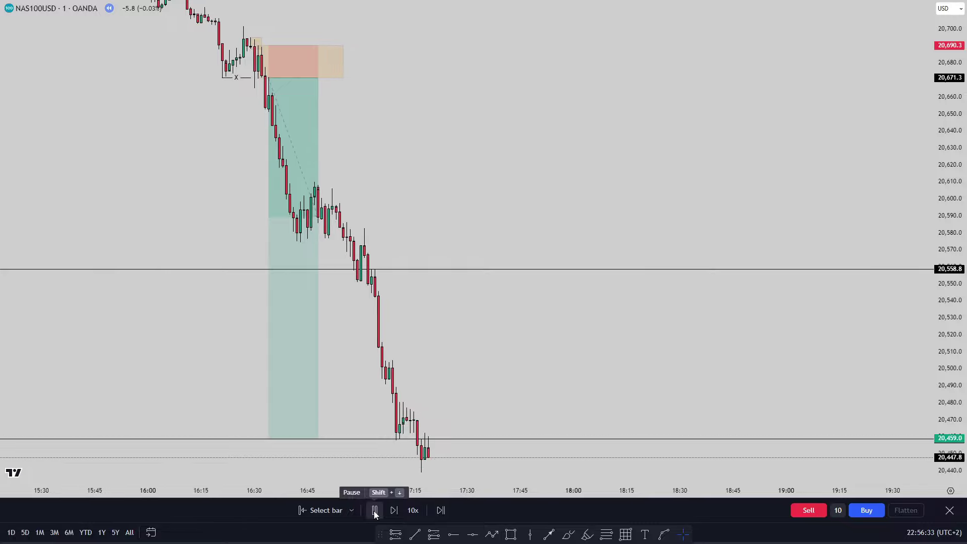
pyautogui.click(375, 510)
# Review the short entry on the 1-minute chart and switch the chart to the 5-minute interval.
pyautogui.moveTo(489, 134); pyautogui.dragTo(737, 230)
pyautogui.moveTo(949, 246); pyautogui.dragTo(949, 146)
pyautogui.moveTo(863, 210); pyautogui.dragTo(949, 171)
pyautogui.moveTo(697, 267); pyautogui.dragTo(691, 291)
pyautogui.scroll(3, 687, 292)
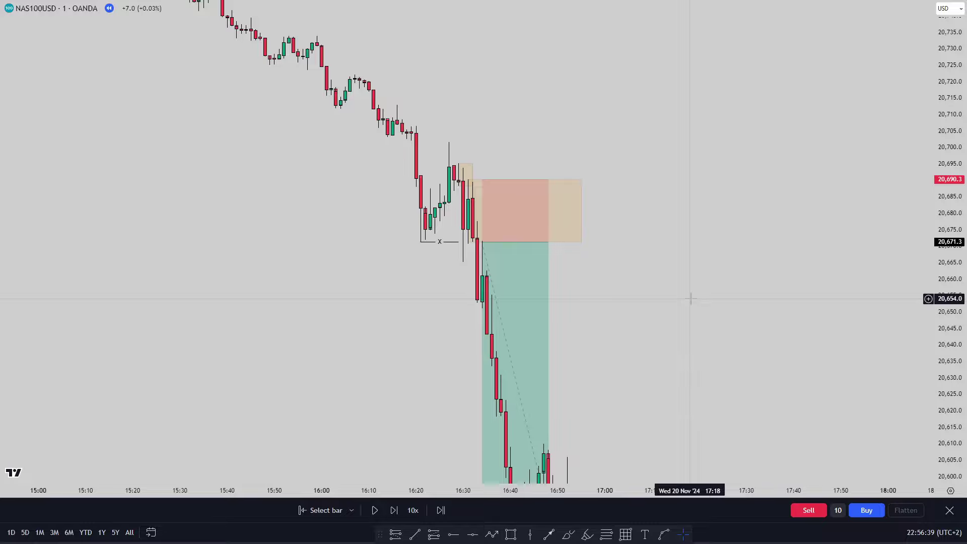
pyautogui.write('8')
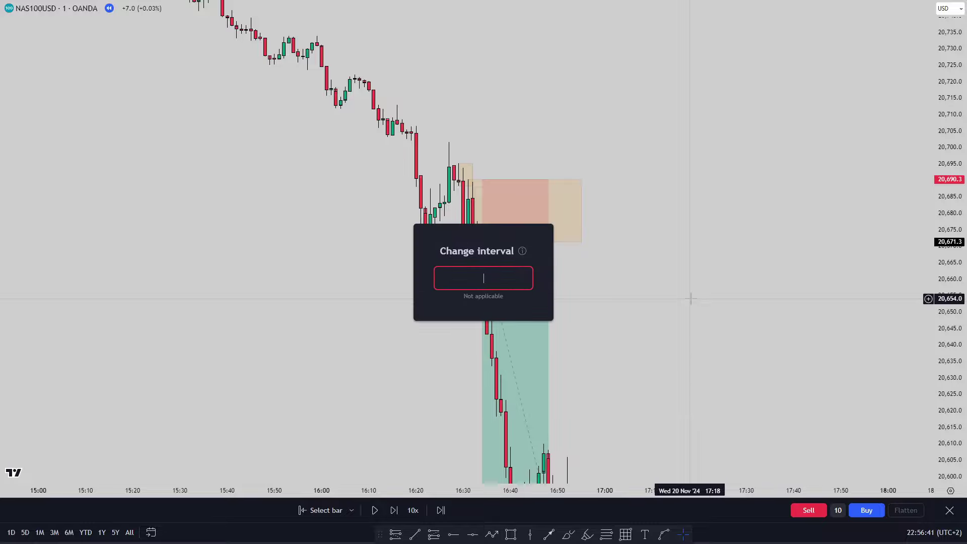
pyautogui.write('5')
pyautogui.press('Return')
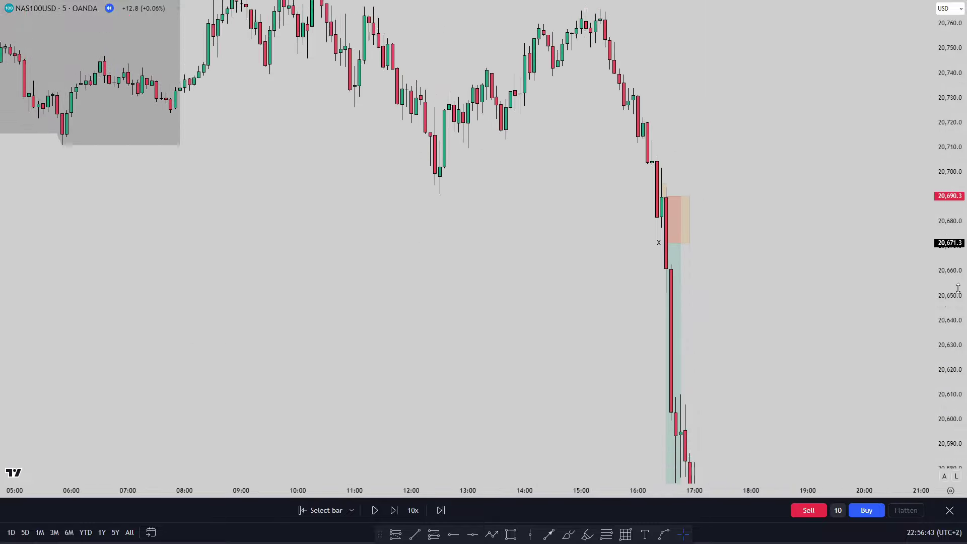
# Extend the short position's end time to the 17:20 candle on the 5-minute chart.
pyautogui.moveTo(755, 367); pyautogui.dragTo(748, 365)
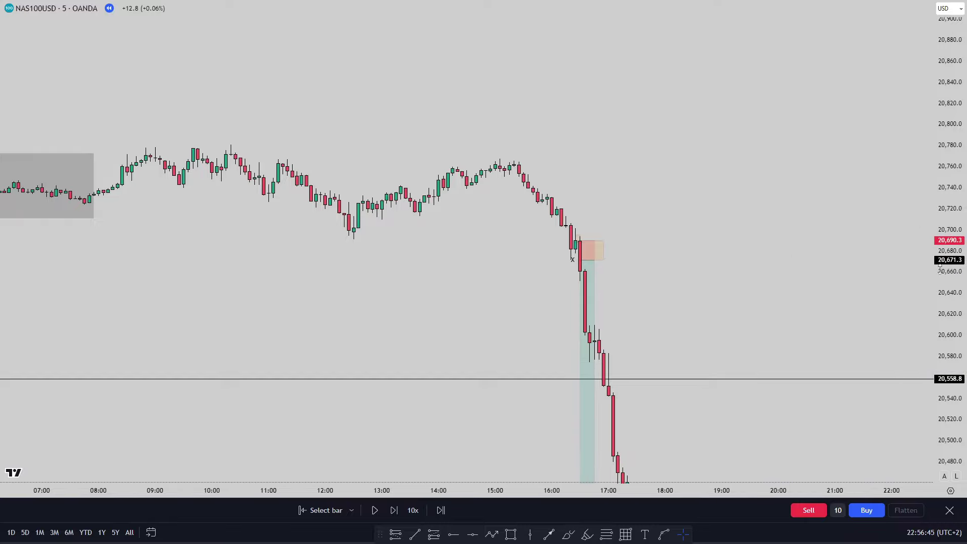
pyautogui.moveTo(824, 299); pyautogui.dragTo(716, 204)
pyautogui.moveTo(481, 161); pyautogui.dragTo(513, 162)
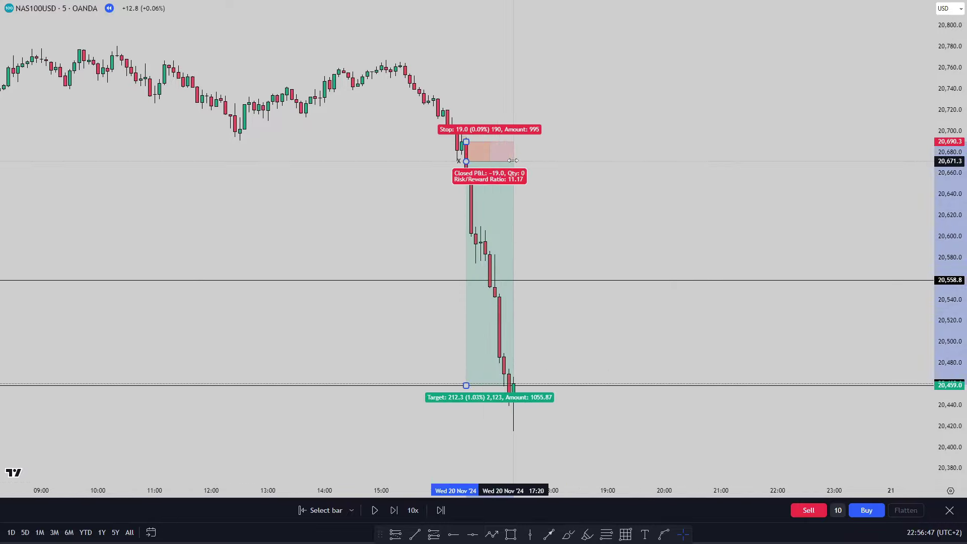
pyautogui.click(540, 174)
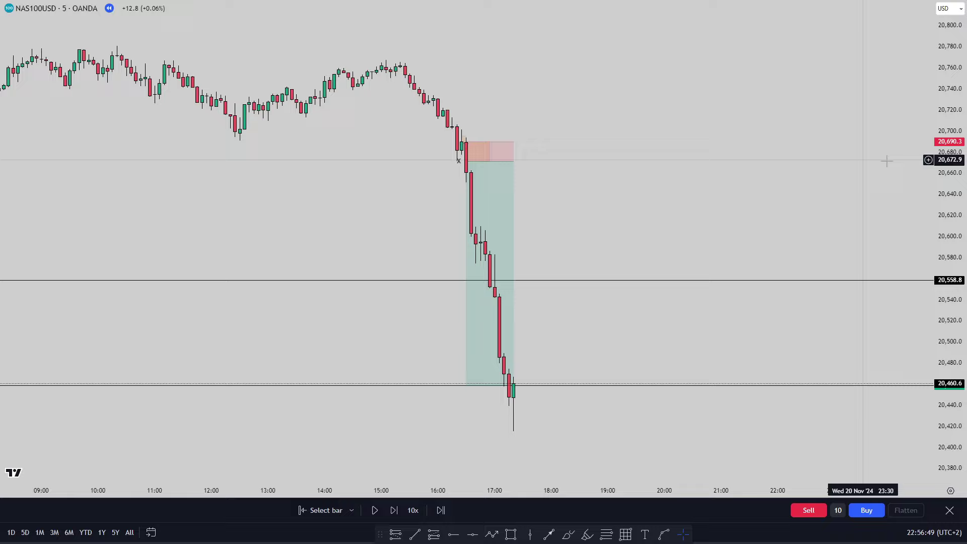
# Examine the completed short against the two horizontal target levels and the earlier swings they originate from.
pyautogui.scroll(-5, 655, 203)
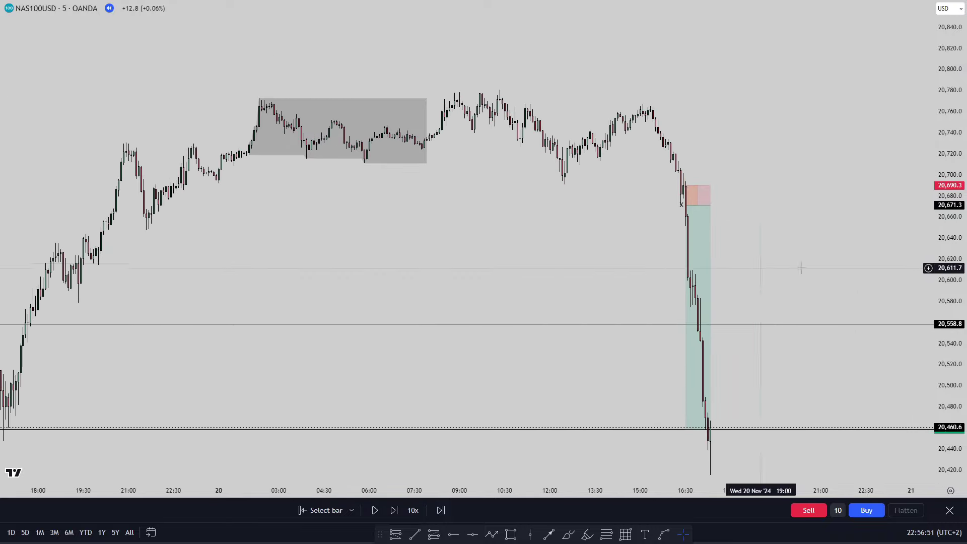
pyautogui.scroll(-2, 723, 163)
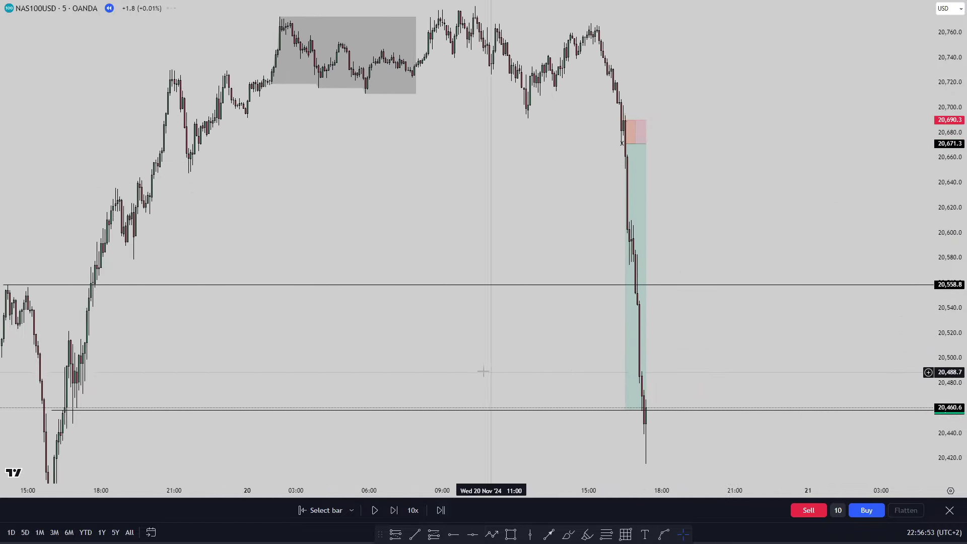
pyautogui.scroll(-2, 473, 364)
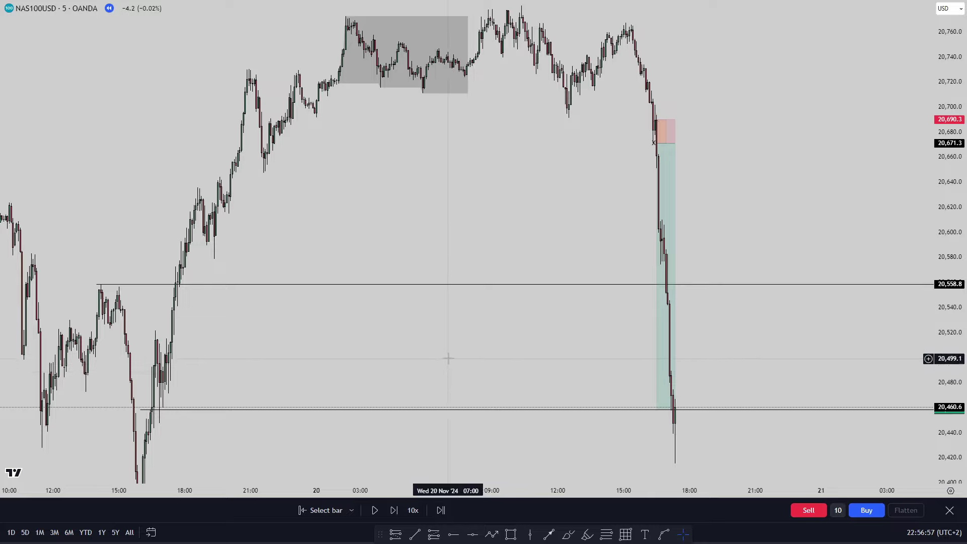
pyautogui.moveTo(448, 340); pyautogui.dragTo(457, 303)
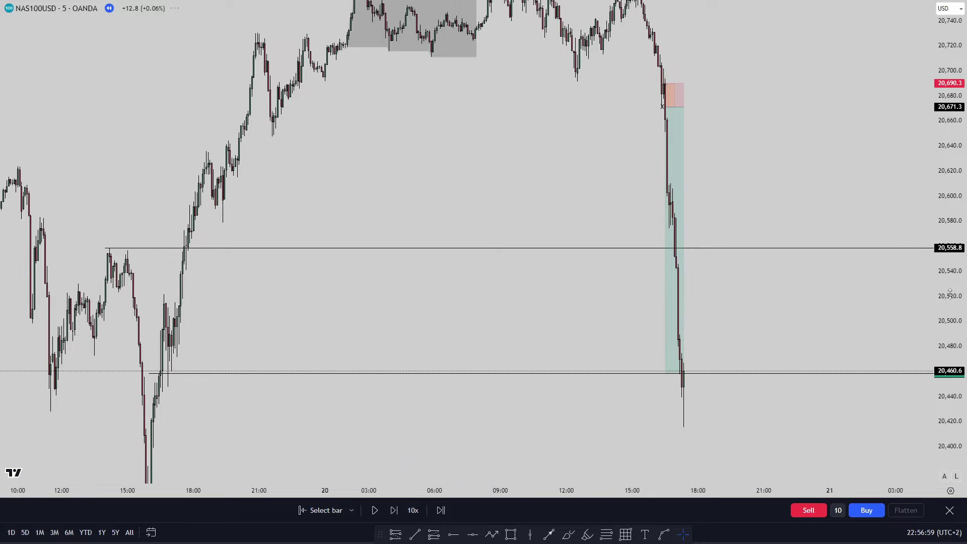
pyautogui.moveTo(951, 293); pyautogui.dragTo(952, 304)
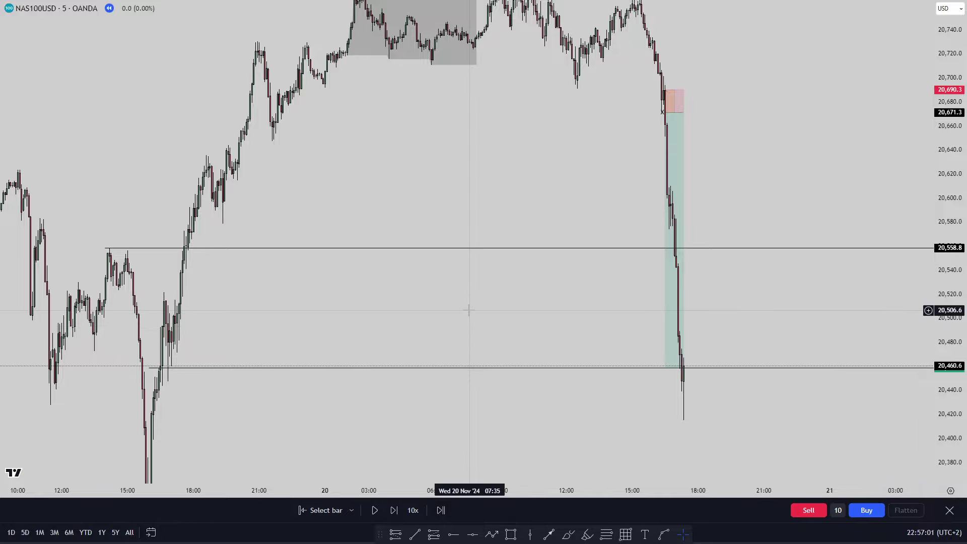